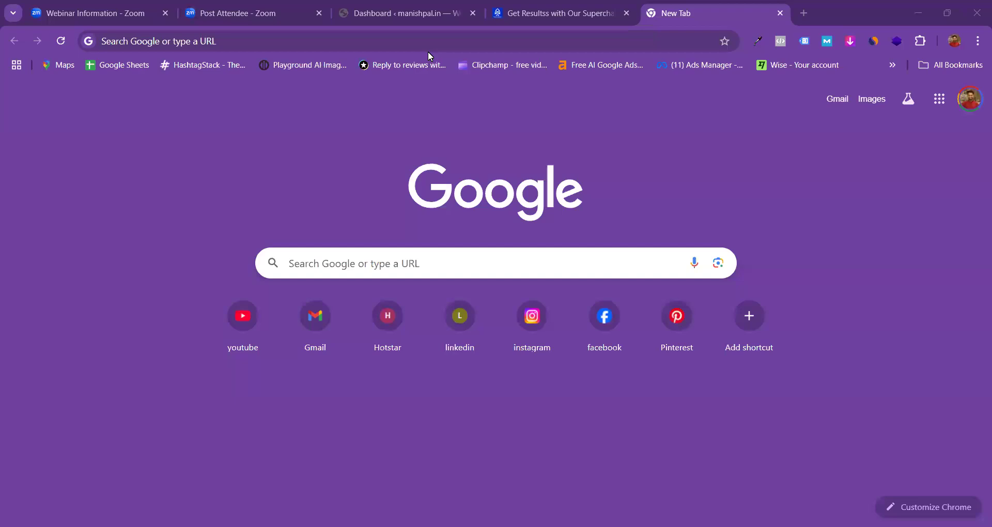
click(693, 12)
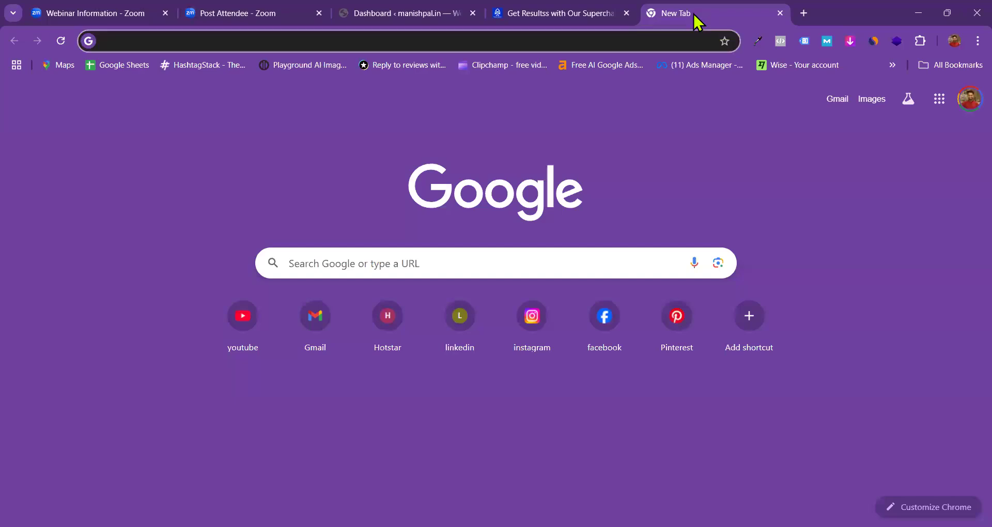
click(221, 146)
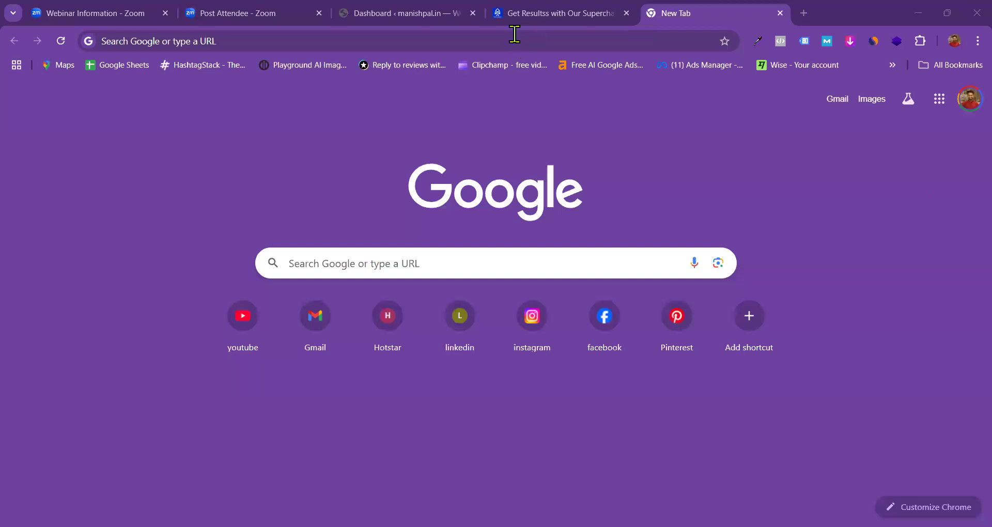
click(515, 39)
text(https://mailerrocket.com/)
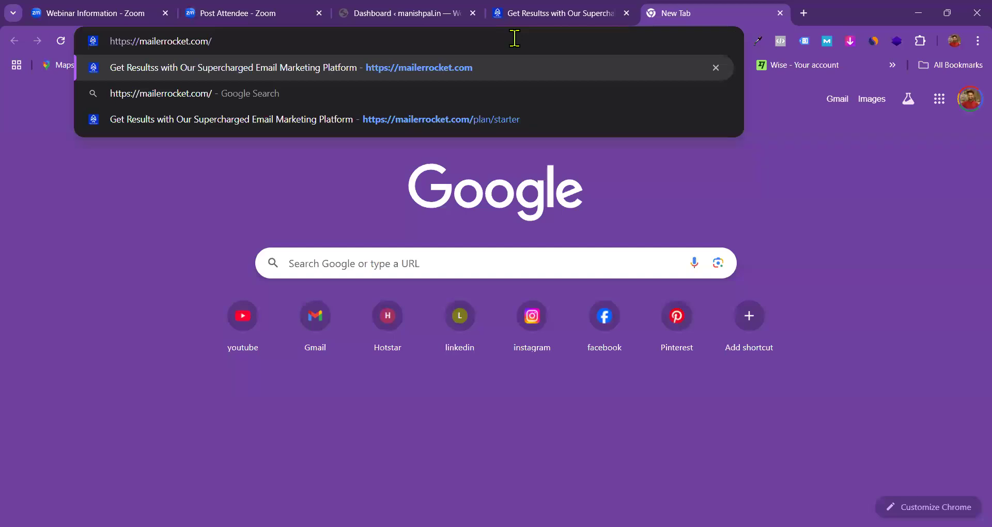
key(Return)
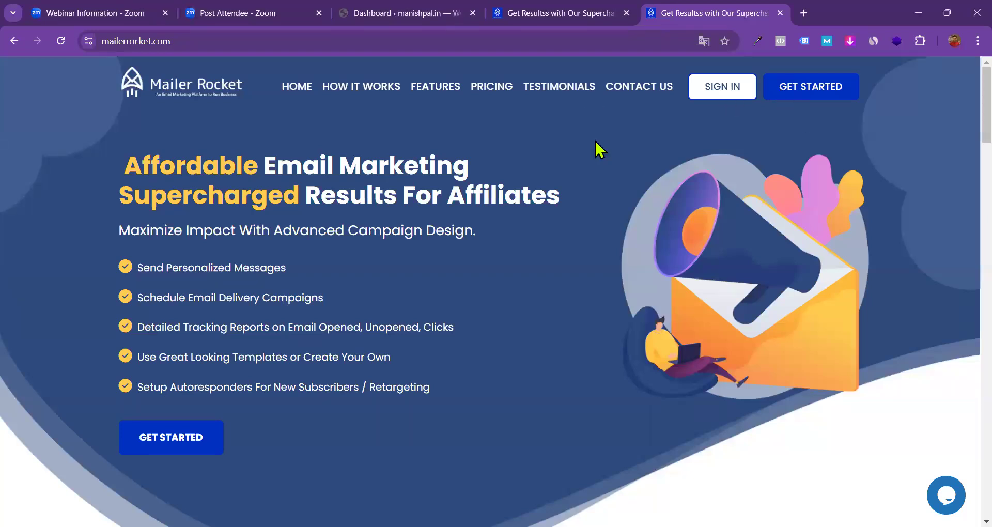
Go to the pricing plans and get started with the $9.99 per month Starter plan
click(492, 86)
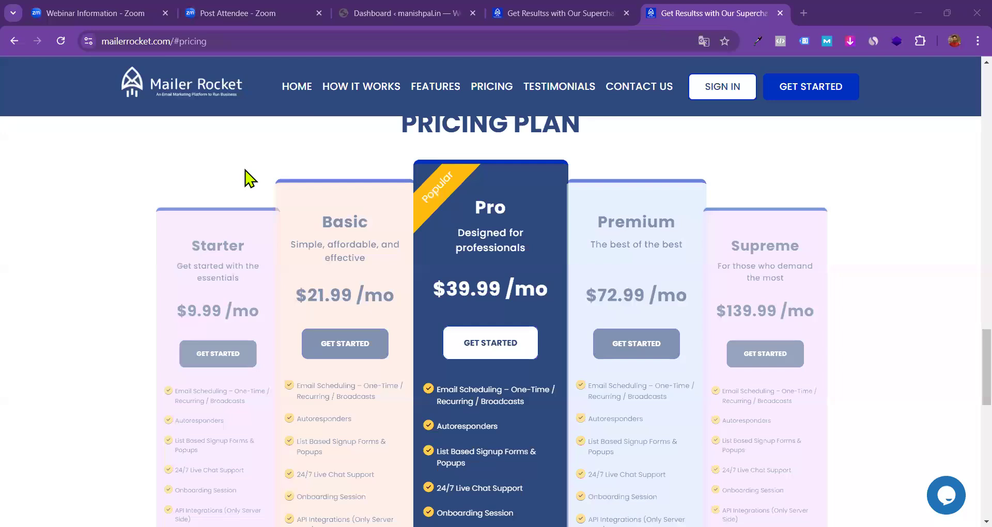
scroll(221, 188, down, 3)
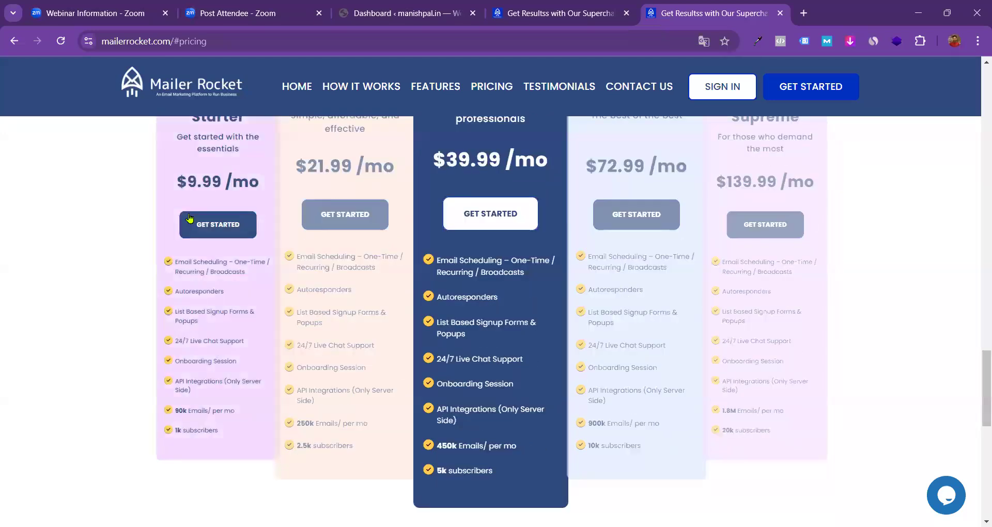
scroll(199, 230, up, 6)
scroll(306, 228, down, 1)
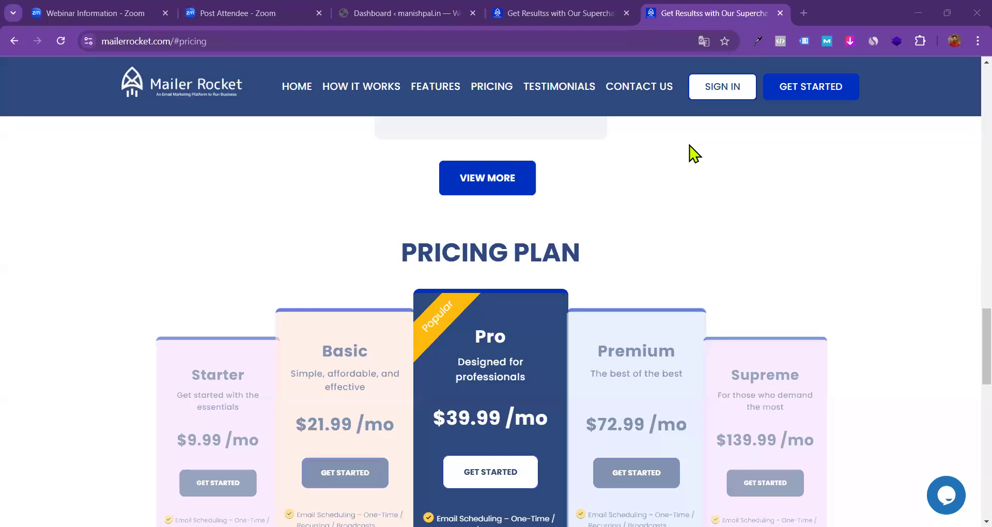
scroll(264, 251, down, 1)
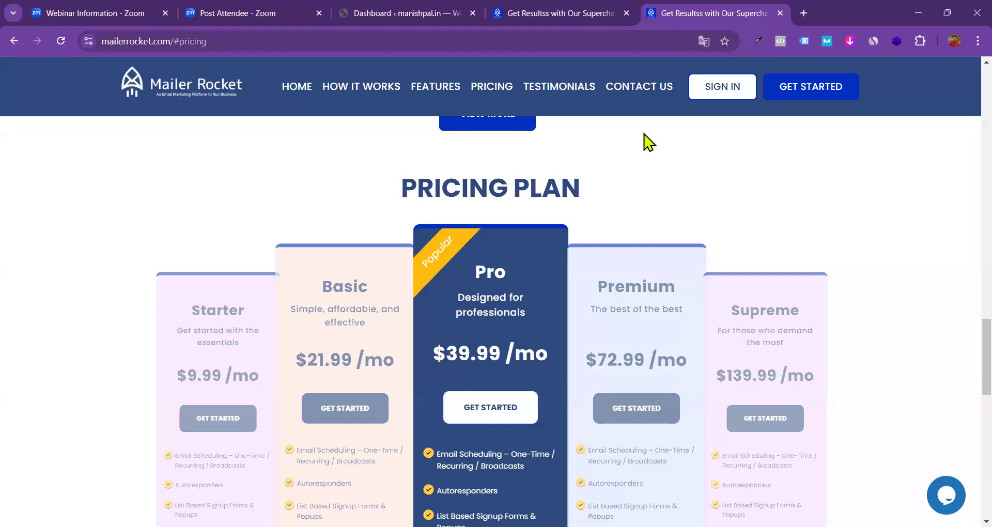
scroll(652, 142, up, 2)
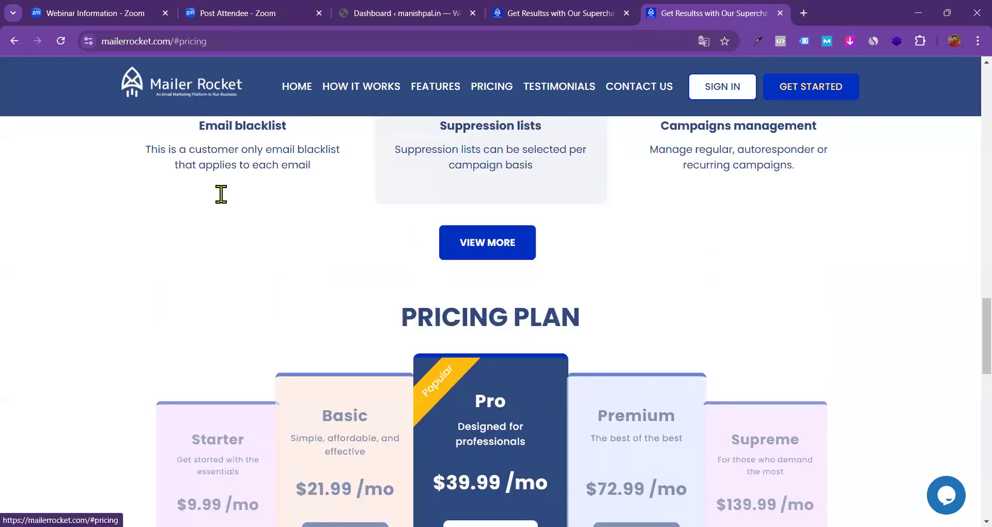
scroll(222, 194, down, 4)
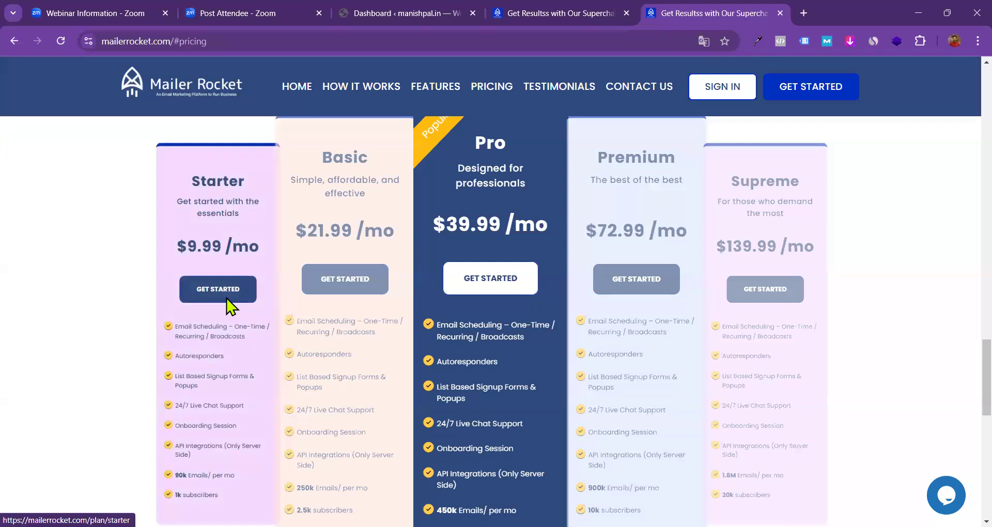
click(209, 292)
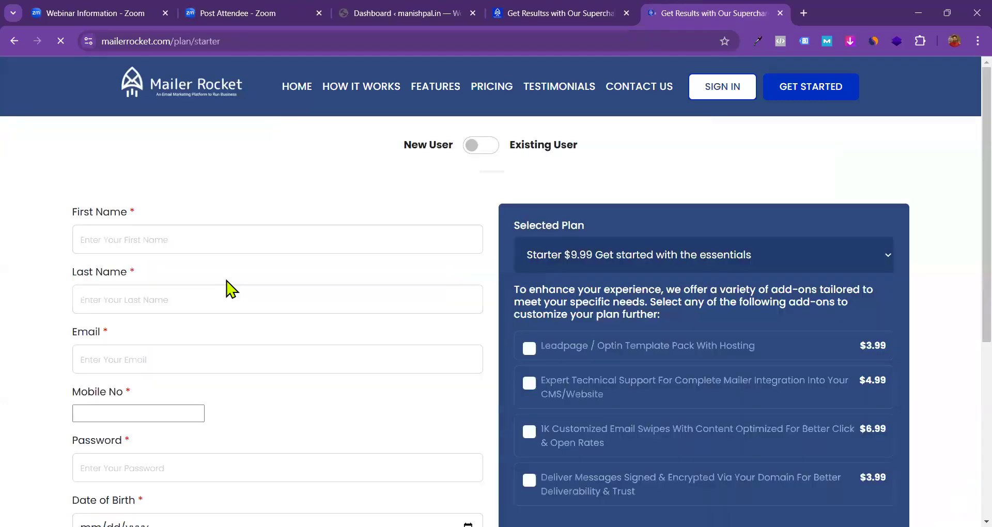
Fill in the customer's first name and last name on the new-user sign-up form
click(160, 239)
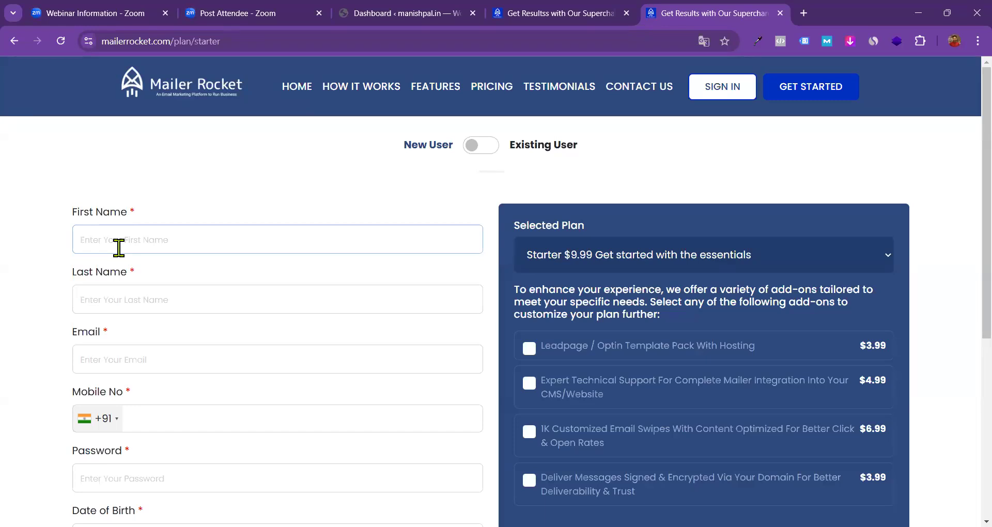
key(Tab)
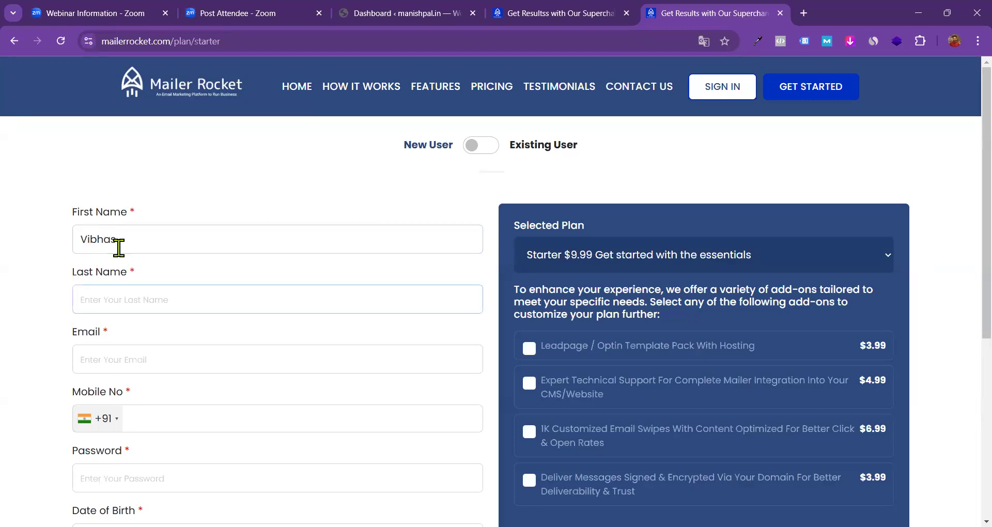
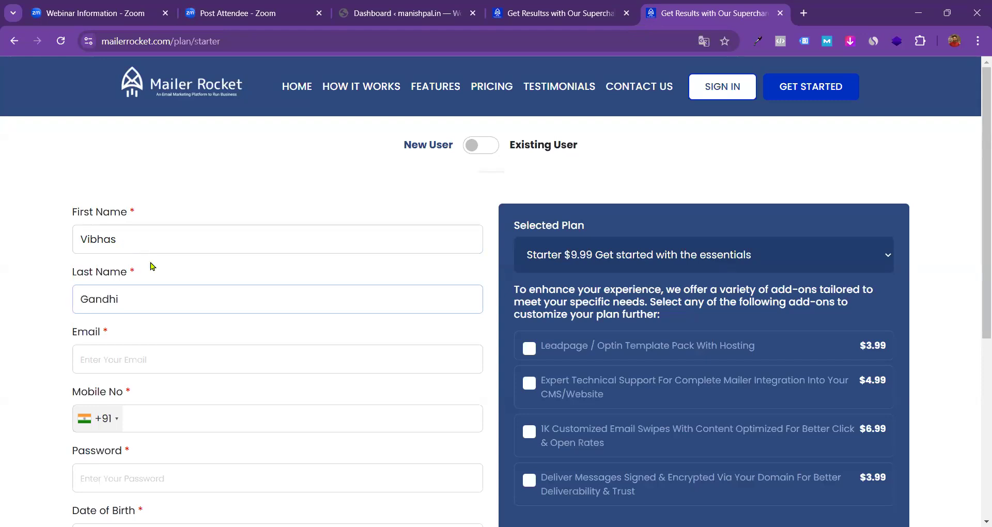
Fill in the customer's email address on the sign-up form
scroll(163, 310, down, 1)
click(151, 309)
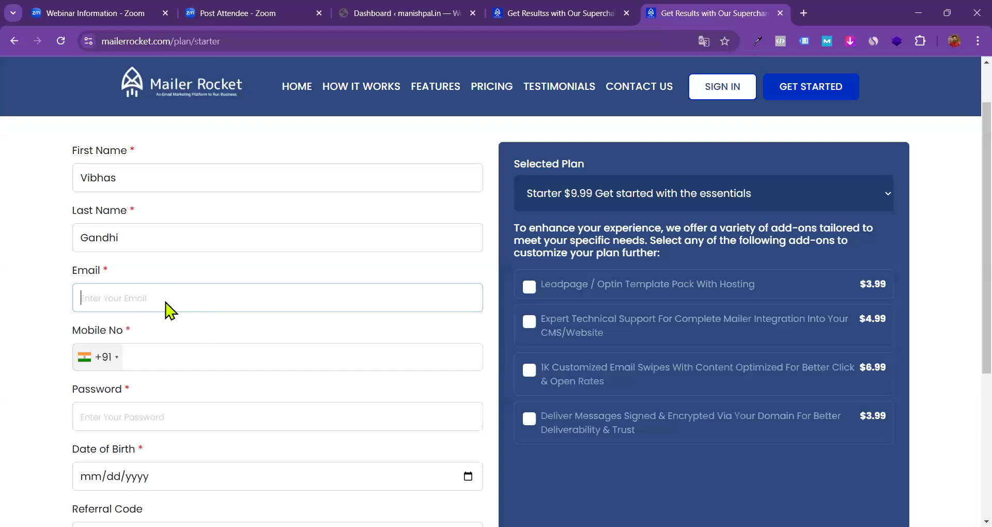
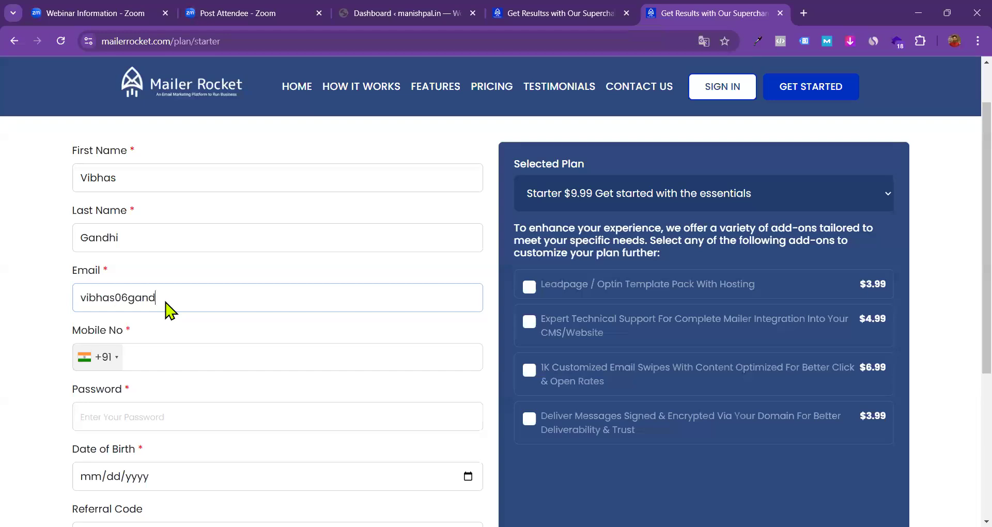
Fill in the customer's mobile number, keeping the +91 country code
click(176, 369)
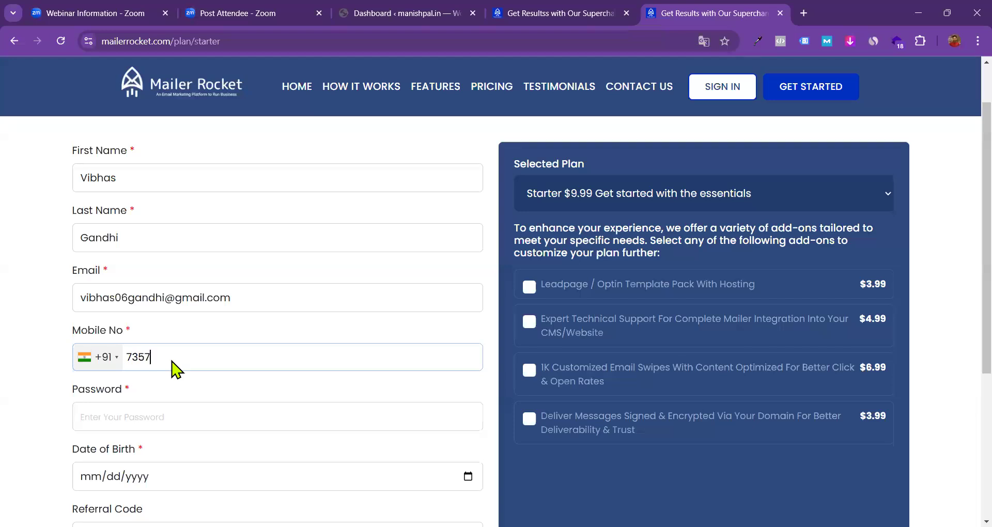
Enter the account password on the sign-up form
click(163, 417)
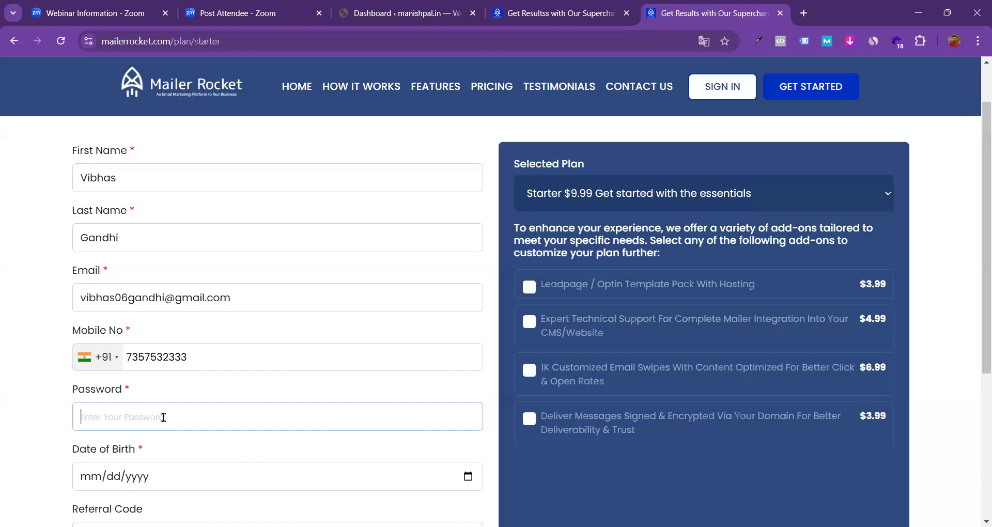
Fill in the customer's date of birth with month, day and year
click(102, 473)
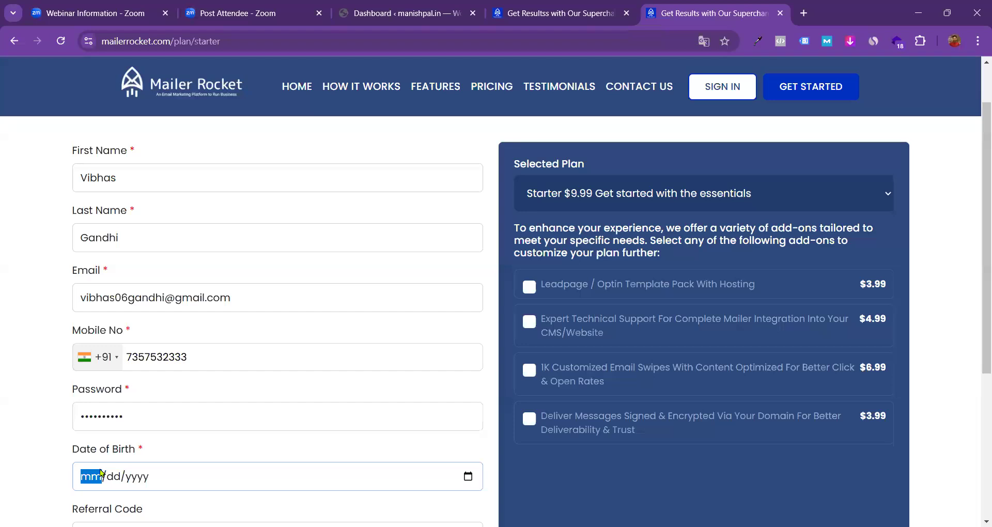
text(06)
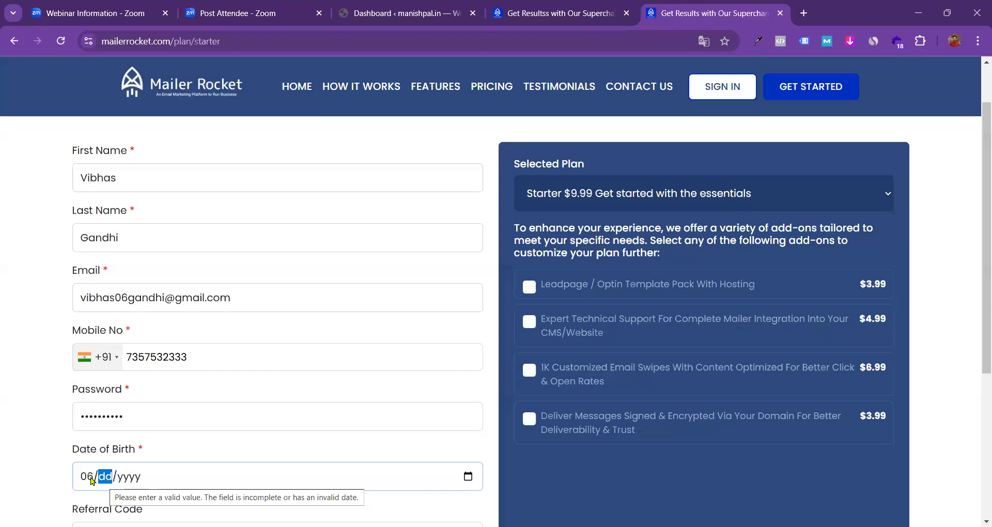
click(92, 480)
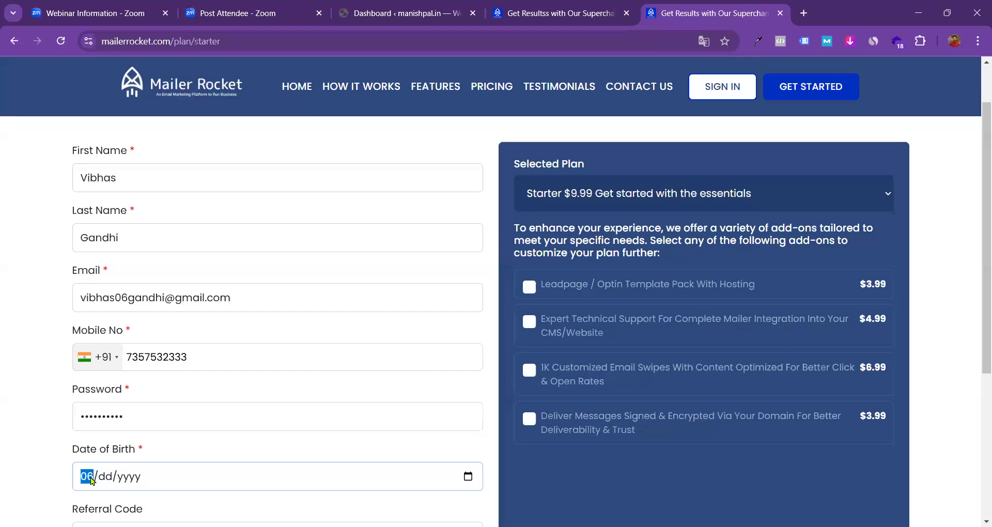
click(104, 477)
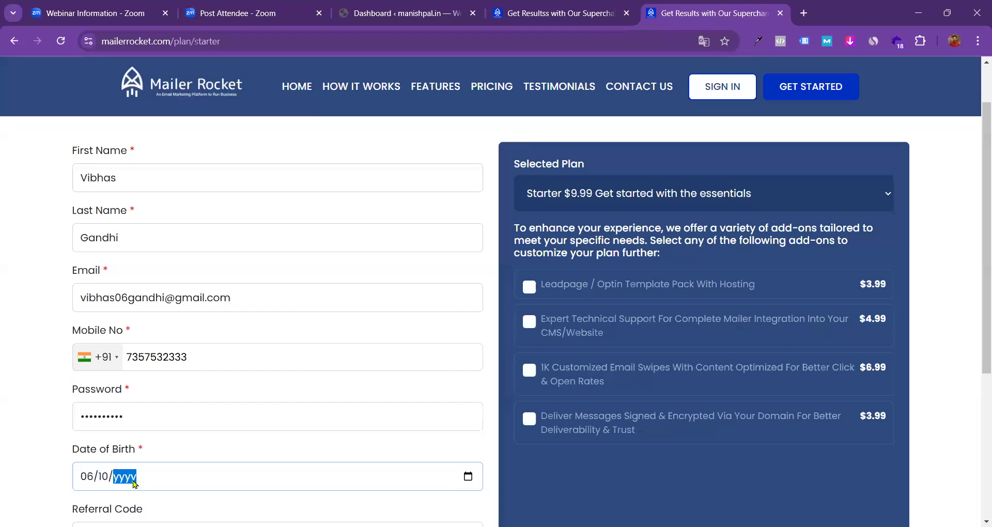
click(62, 457)
scroll(77, 465, down, 2)
click(97, 471)
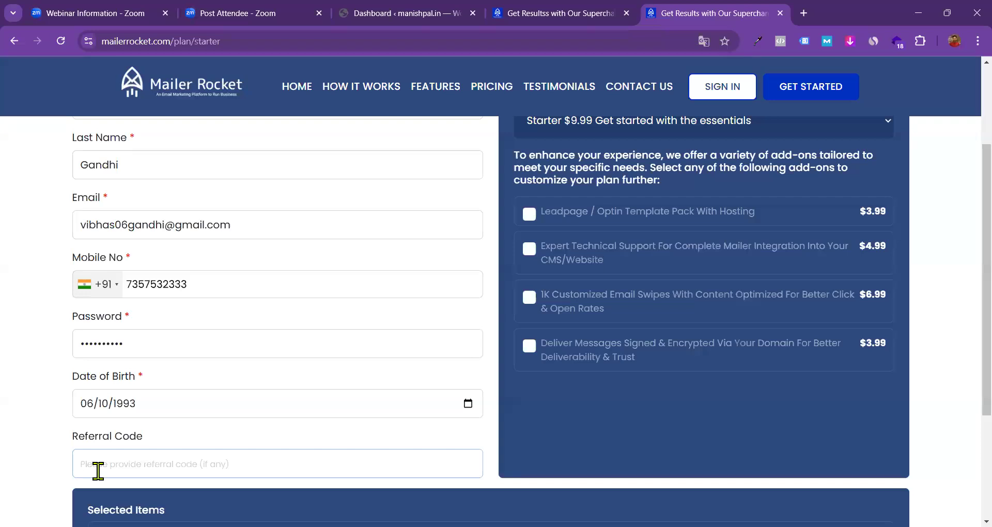
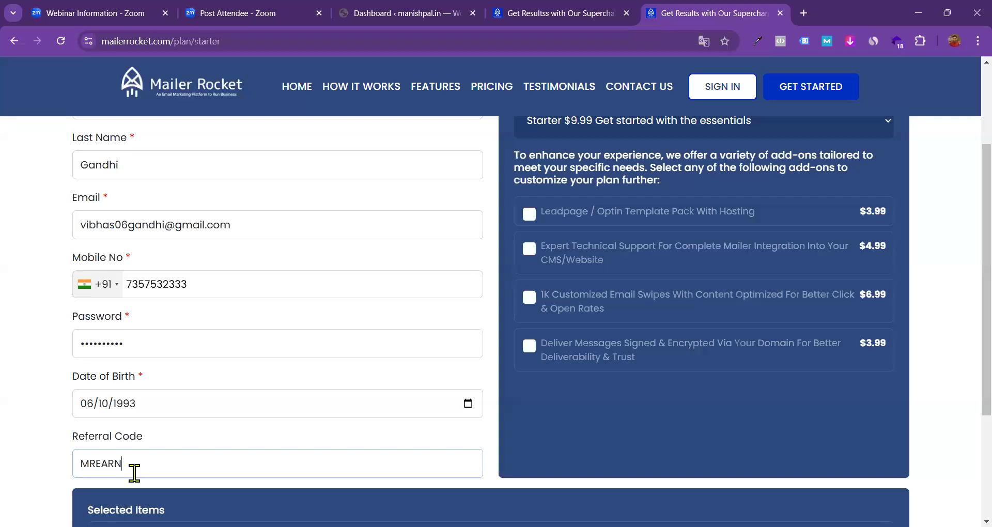
Add the $3.99 add-on for delivering messages signed and encrypted via your domain to the plan
scroll(134, 473, down, 1)
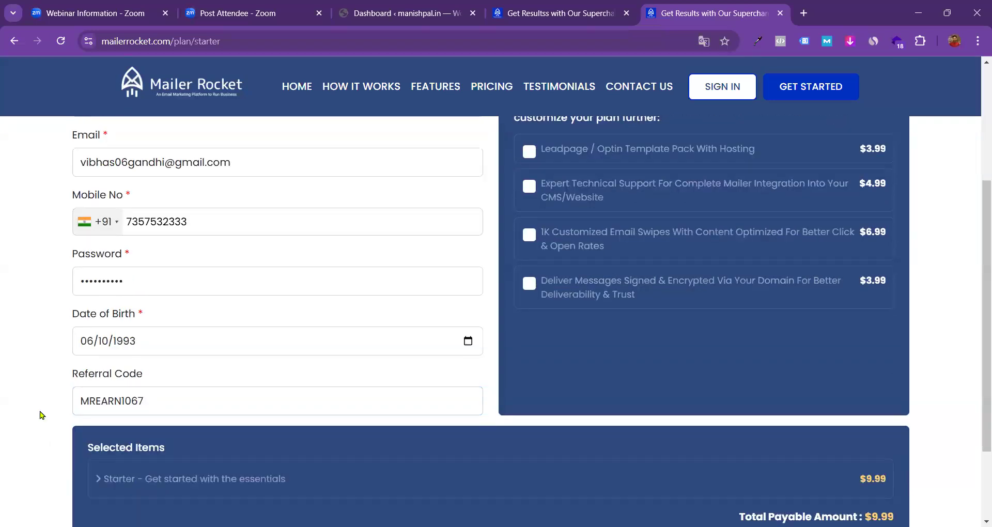
scroll(262, 255, down, 2)
scroll(350, 233, up, 3)
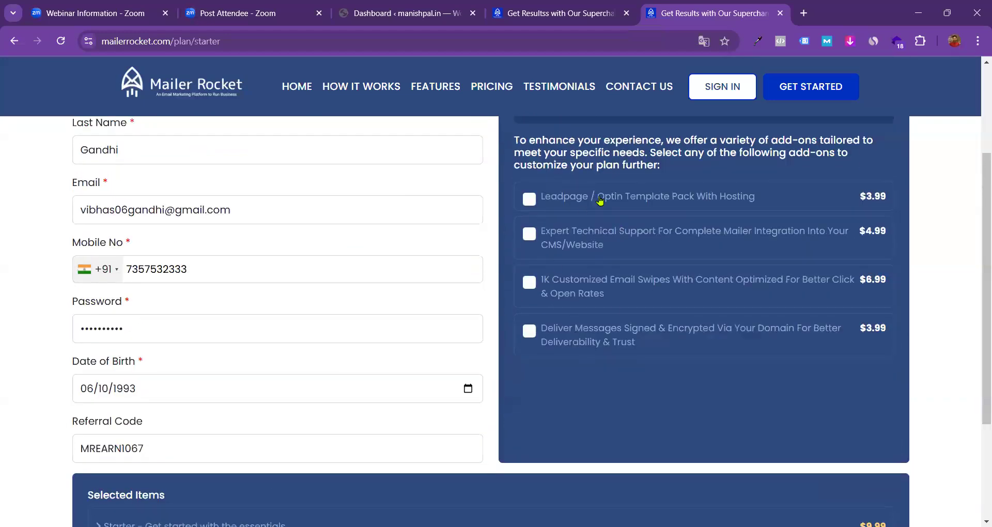
scroll(572, 293, up, 1)
scroll(572, 293, down, 1)
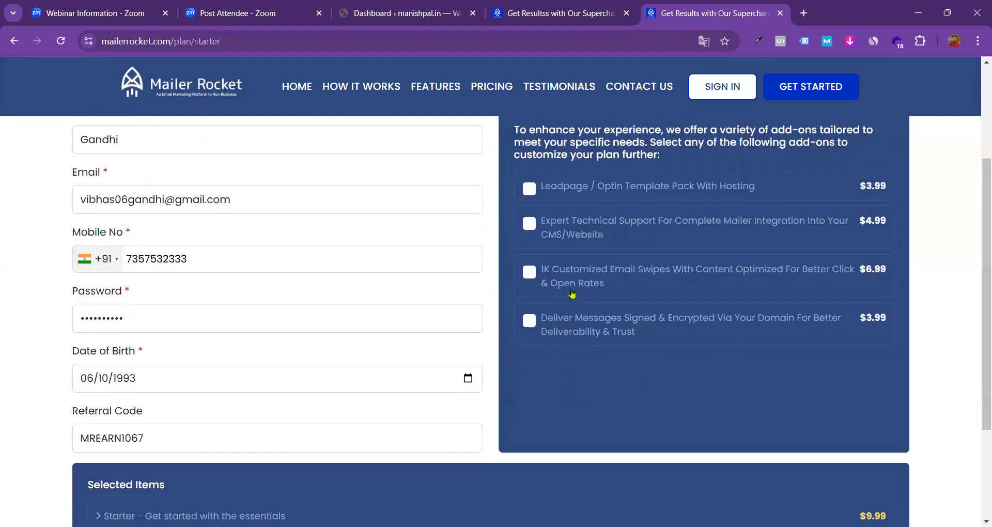
click(530, 322)
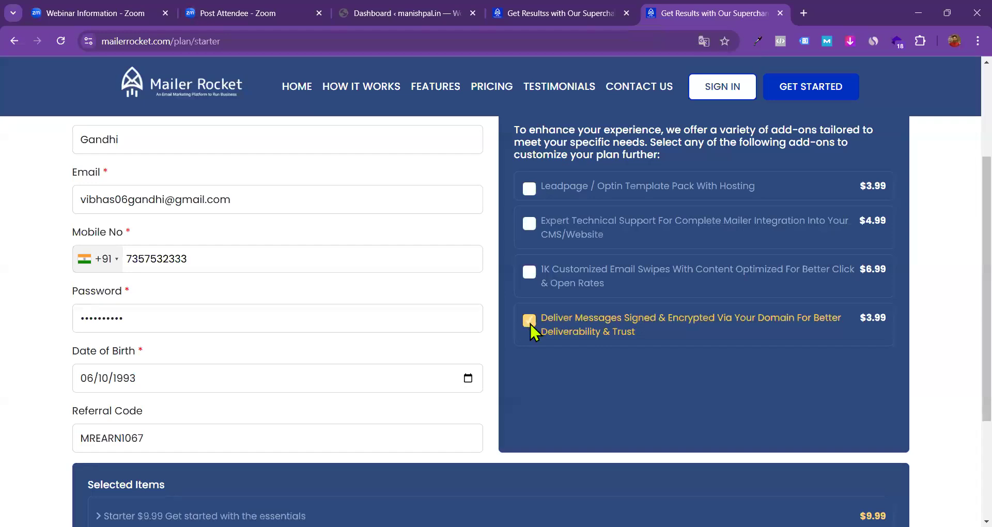
Review the selected plan, the chosen add-on, their individual prices and the total payable amount
scroll(591, 363, up, 1)
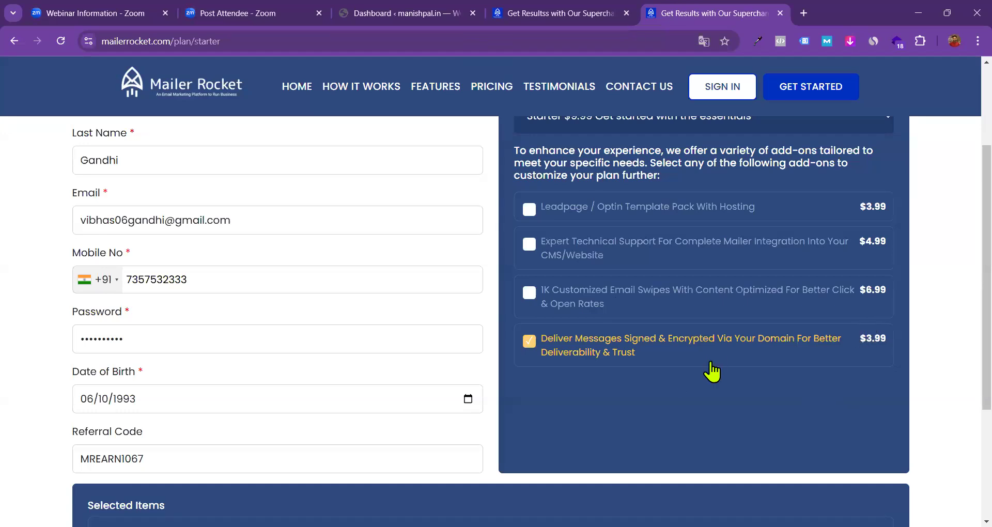
scroll(656, 272, up, 1)
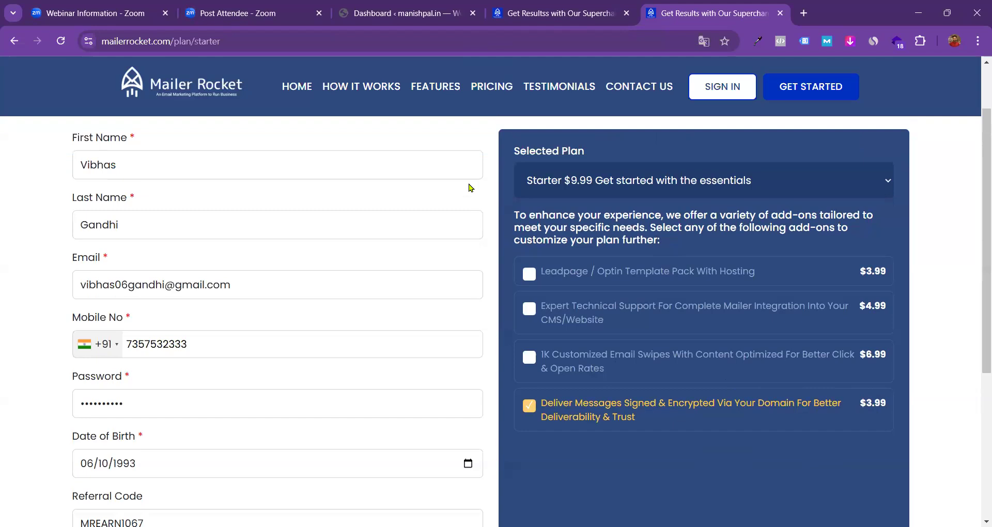
scroll(666, 350, down, 2)
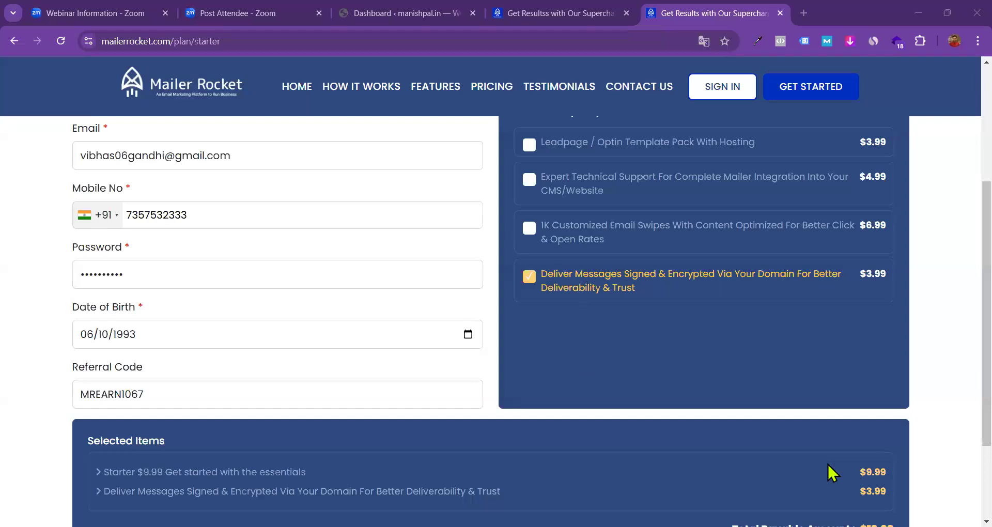
scroll(832, 472, down, 3)
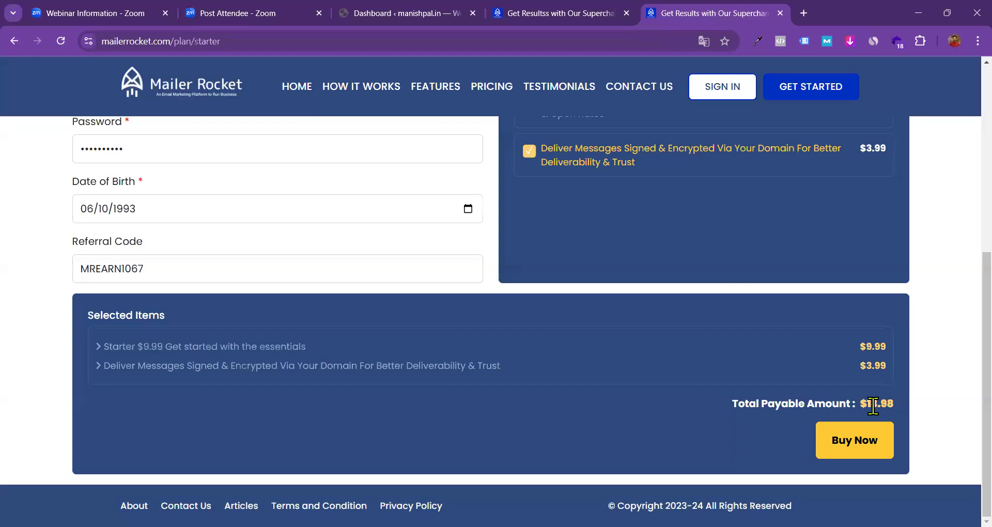
scroll(739, 371, up, 2)
scroll(740, 392, down, 2)
drag(858, 403, 897, 404)
drag(859, 349, 889, 350)
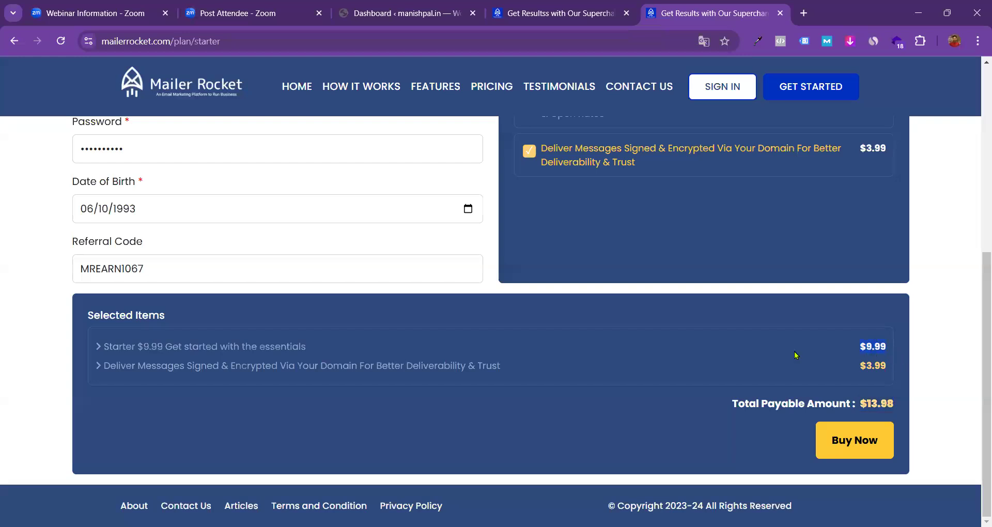
click(613, 115)
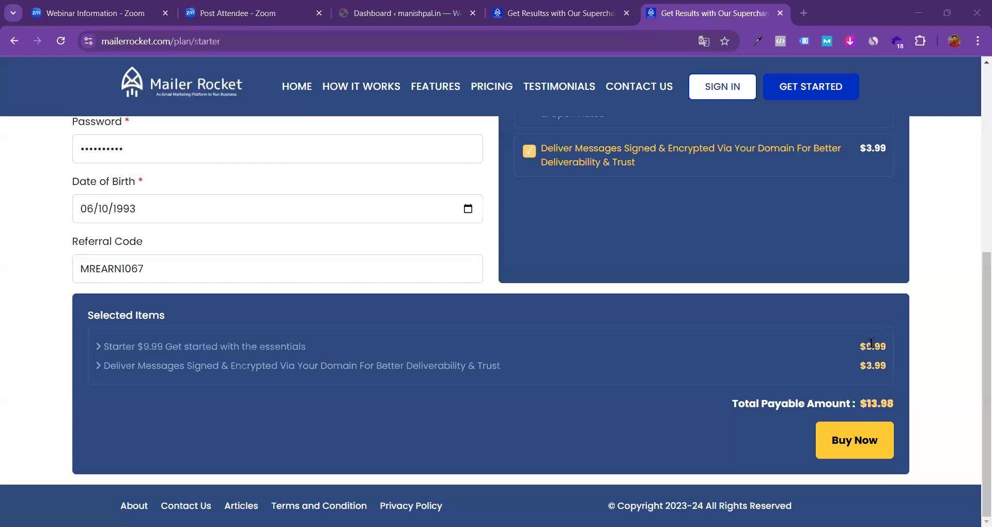
drag(889, 348, 859, 346)
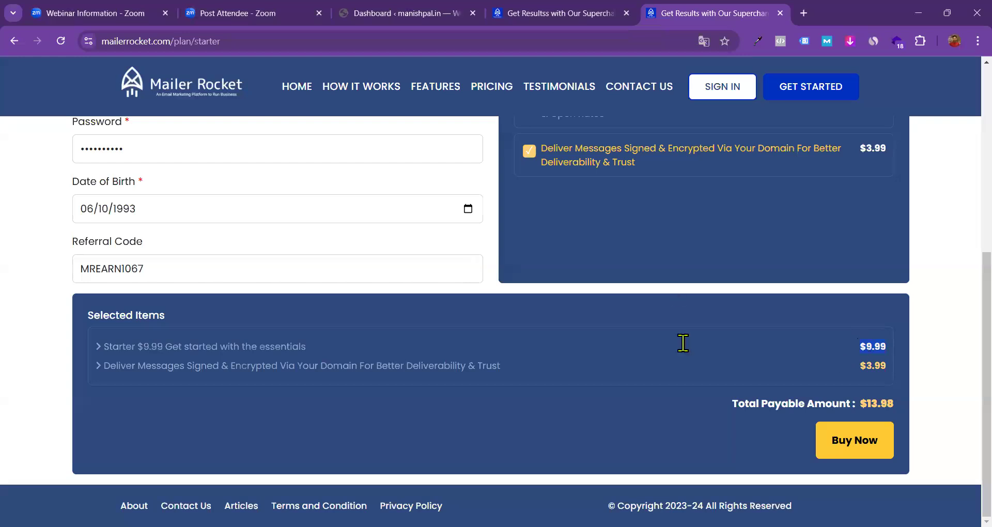
click(797, 329)
scroll(78, 290, up, 5)
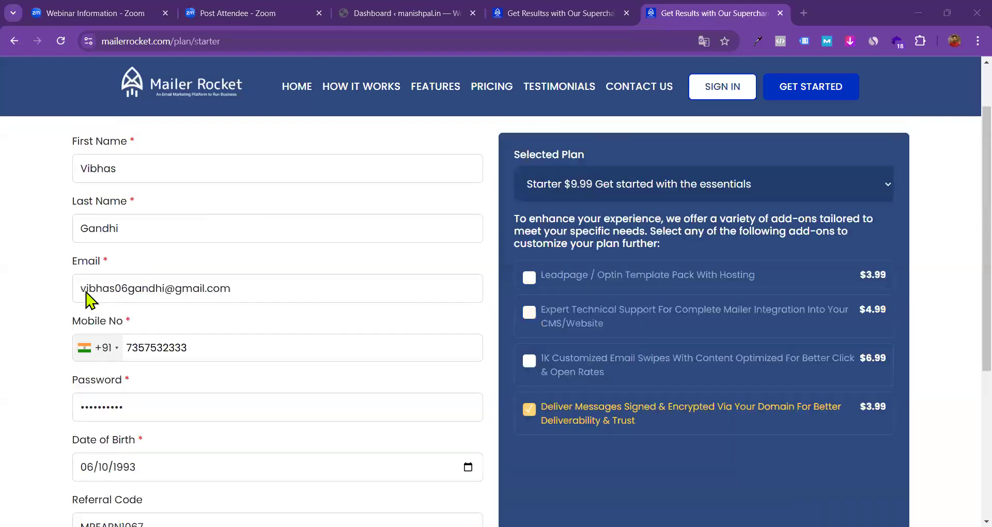
Check the entered email address and submit the order for the Starter plan with its add-on
click(248, 297)
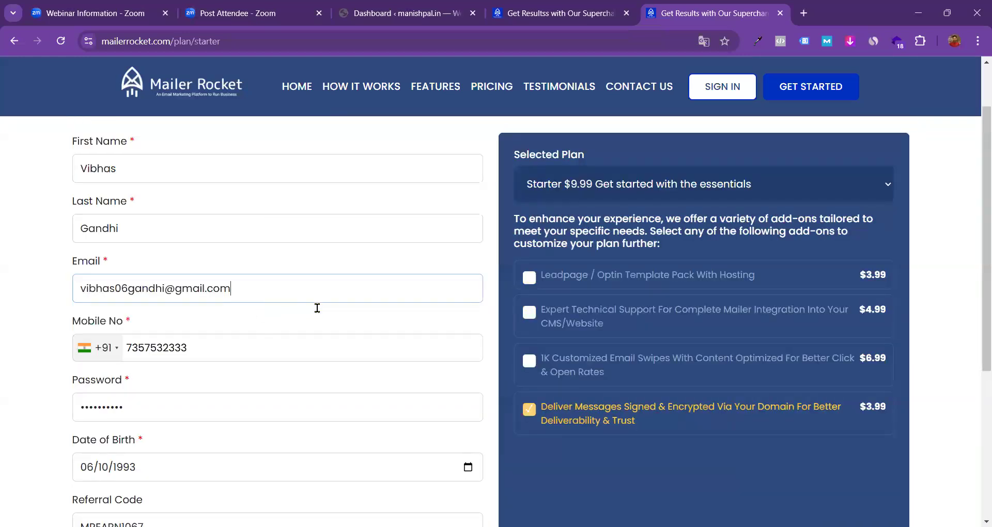
scroll(317, 323, down, 1)
scroll(222, 331, down, 4)
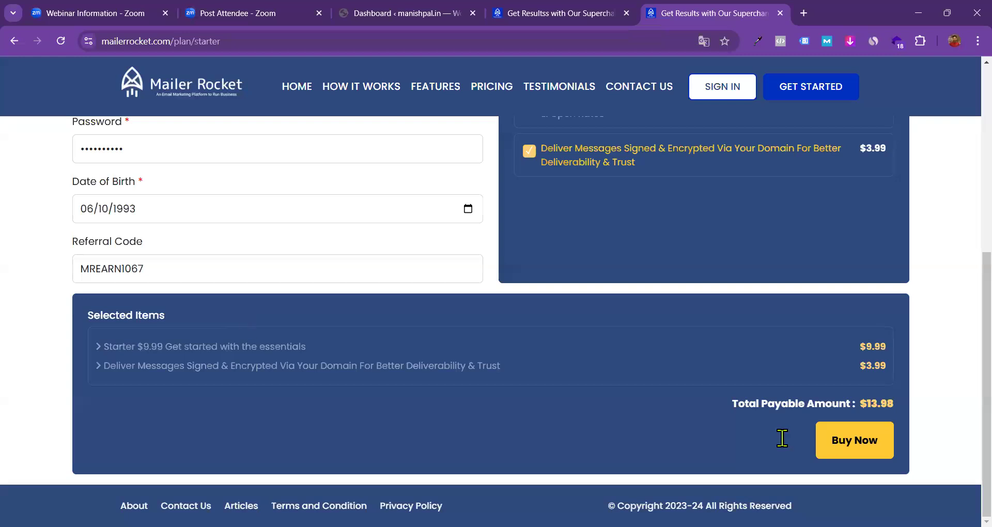
click(830, 440)
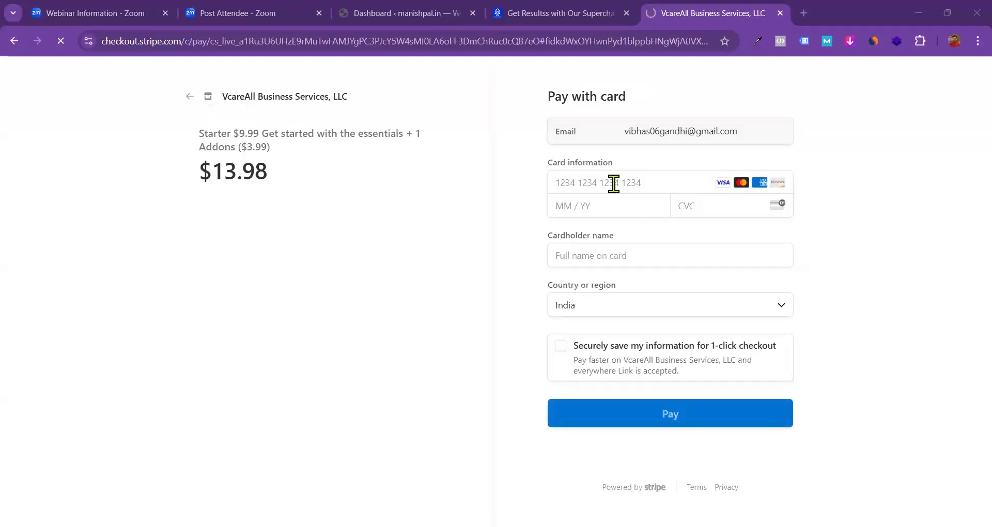
Choose to pay with the saved Visa card through Link on the Stripe checkout page
click(594, 175)
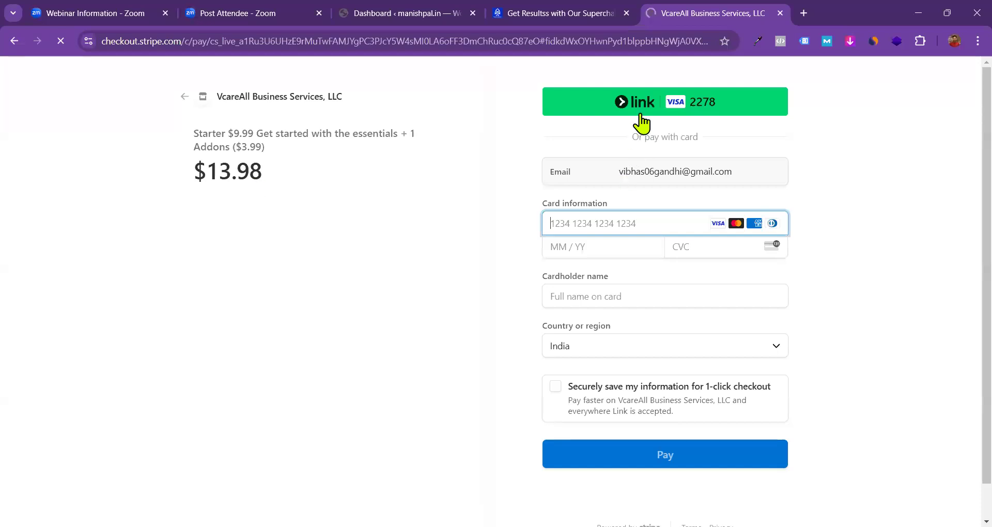
click(671, 103)
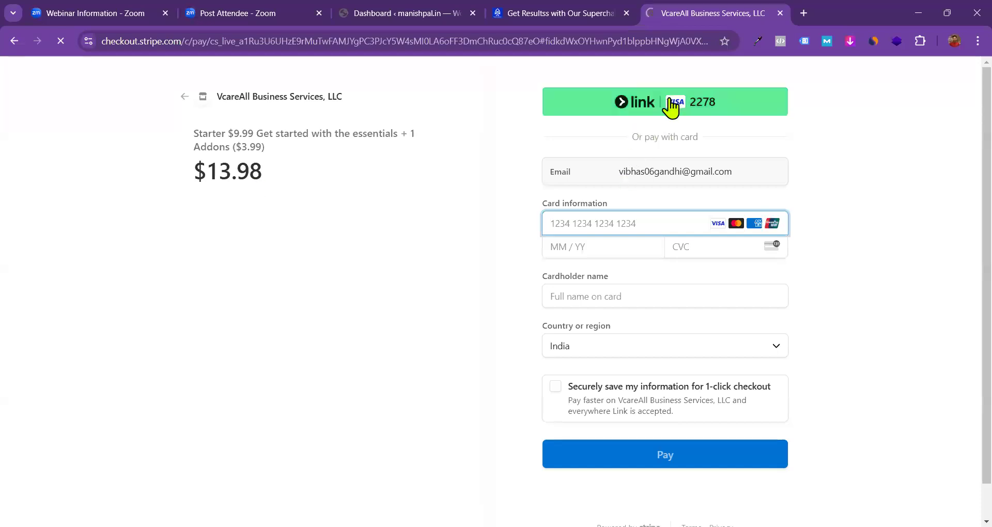
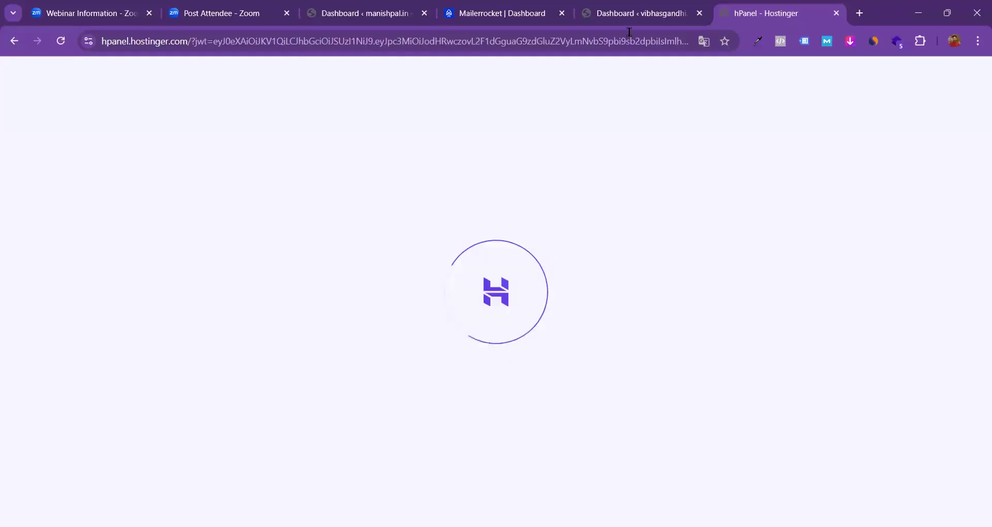
Reload the Hostinger hPanel page until its home page loads
click(652, 22)
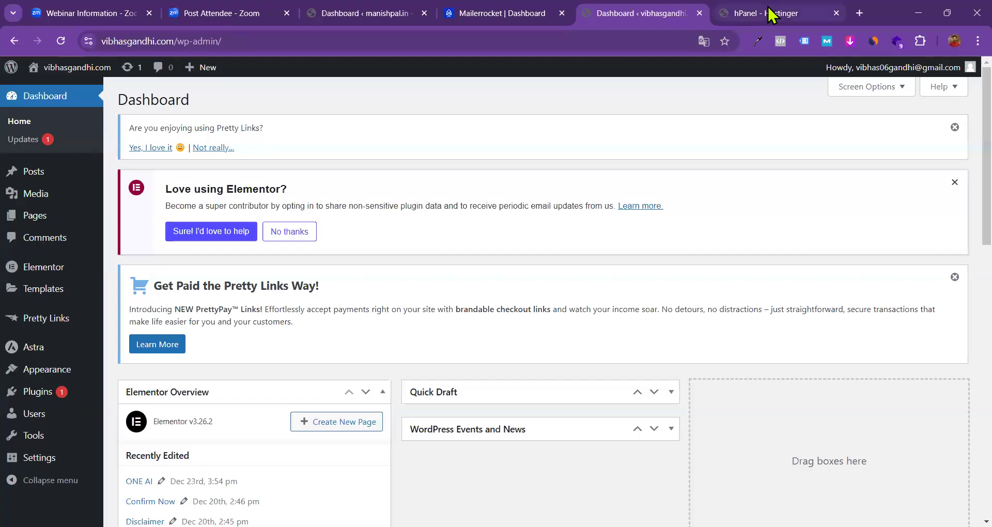
click(767, 10)
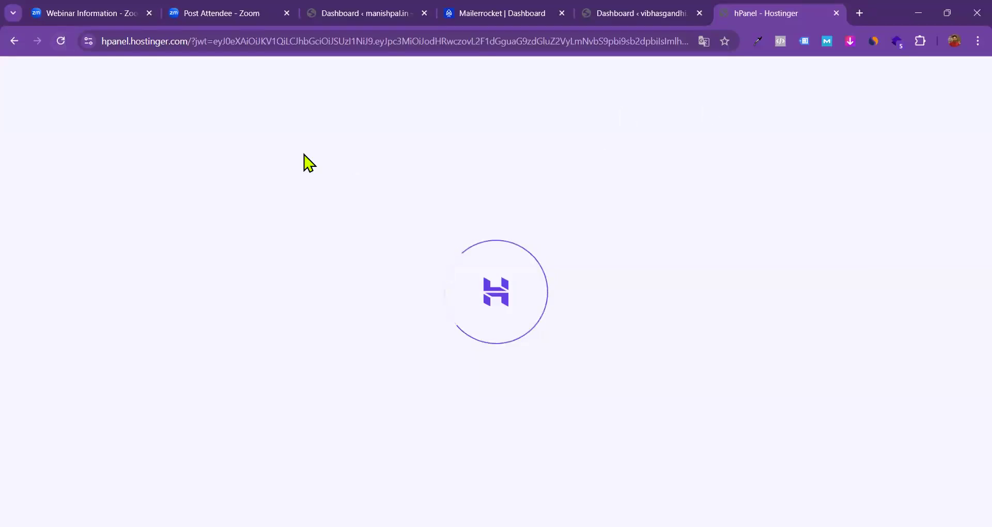
click(66, 40)
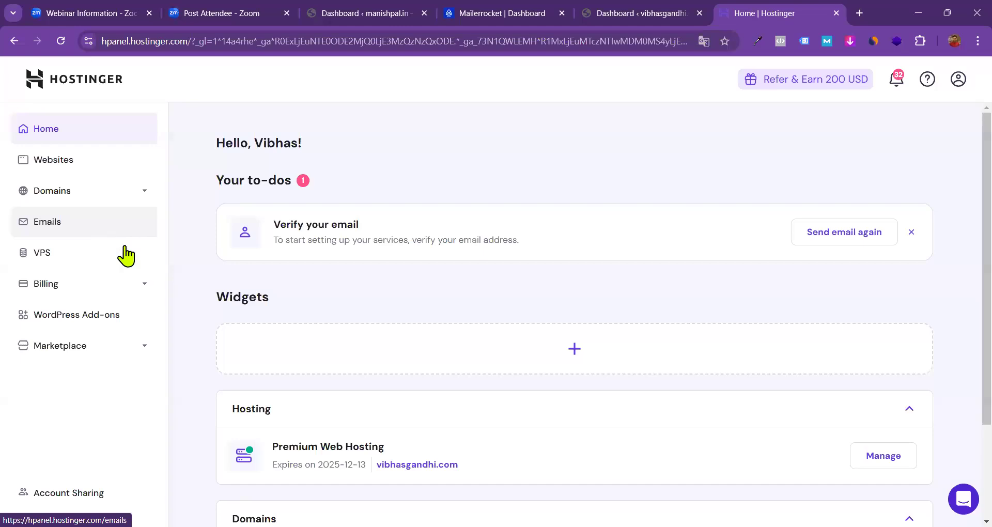
Set up the free email service for the website's domain on the Hostinger Free plan
click(66, 226)
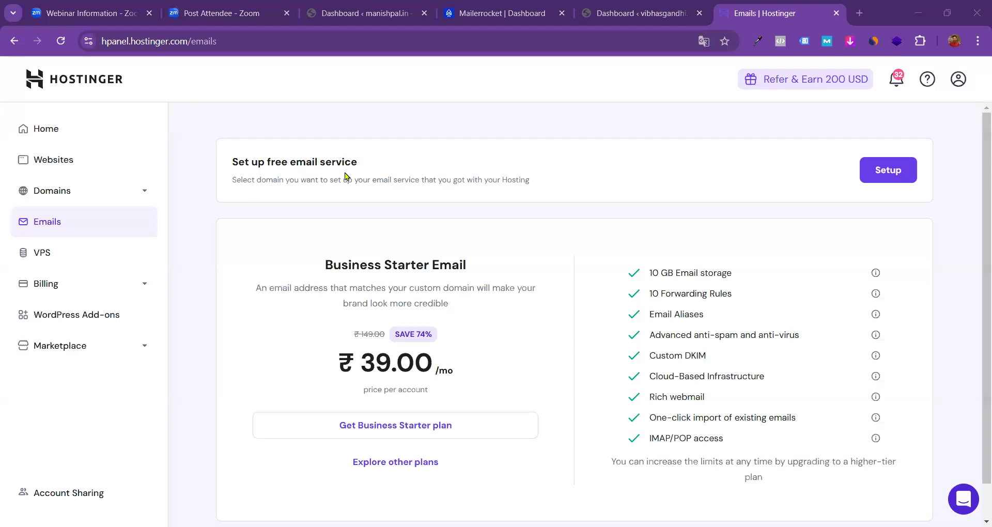
click(906, 179)
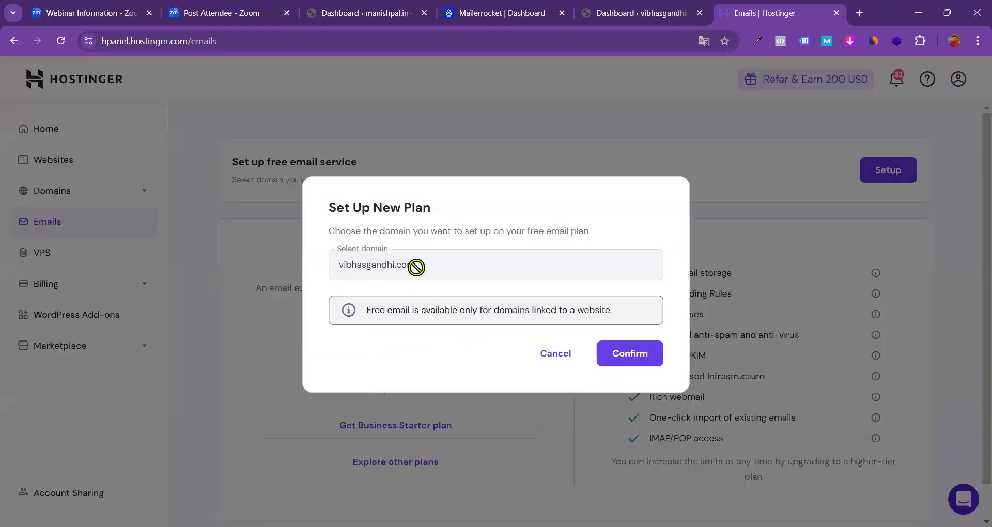
click(638, 358)
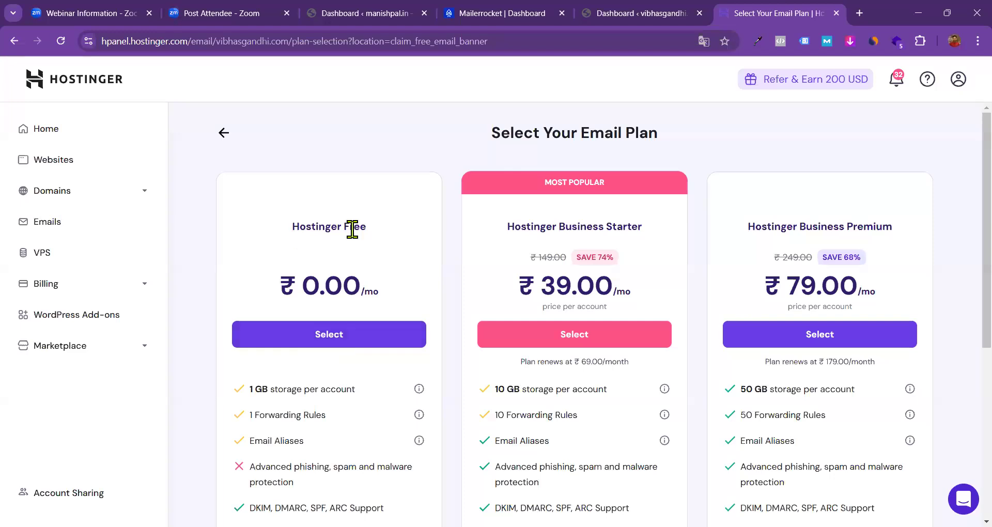
drag(352, 228, 293, 228)
click(335, 336)
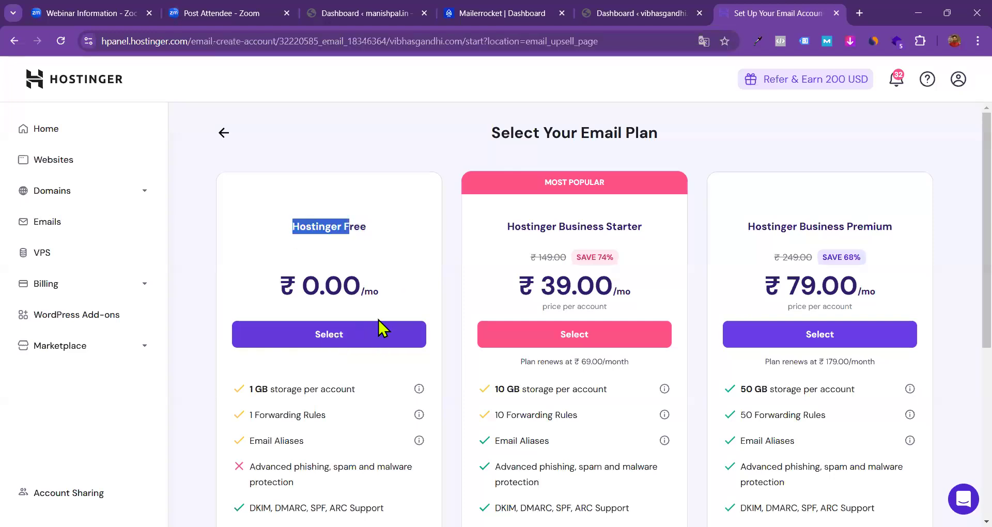
Create a professional email account named "info" on the domain and enter a new account password
click(381, 267)
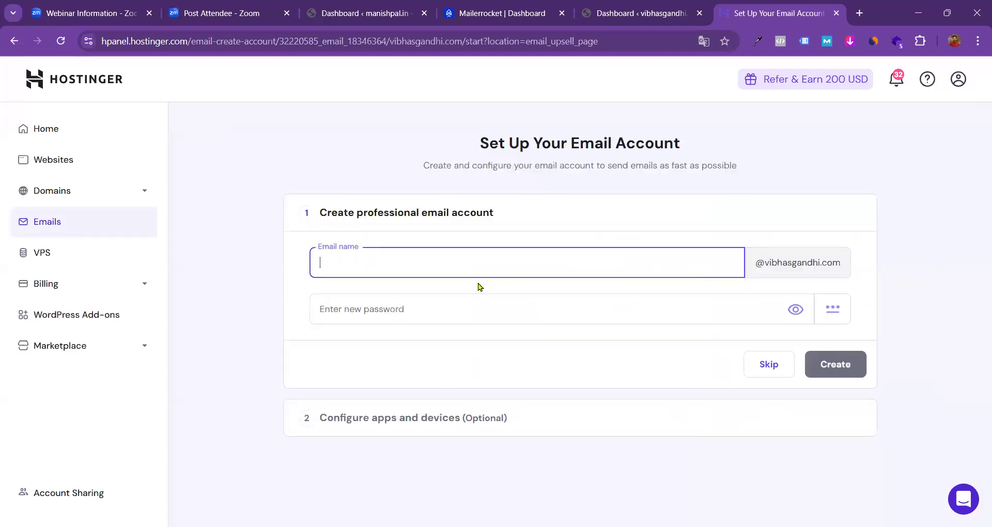
text(info)
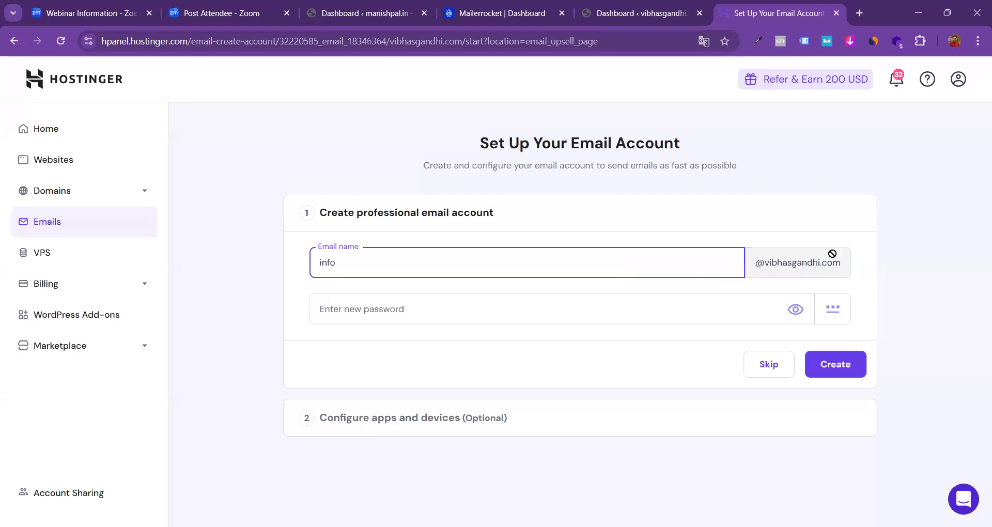
click(420, 312)
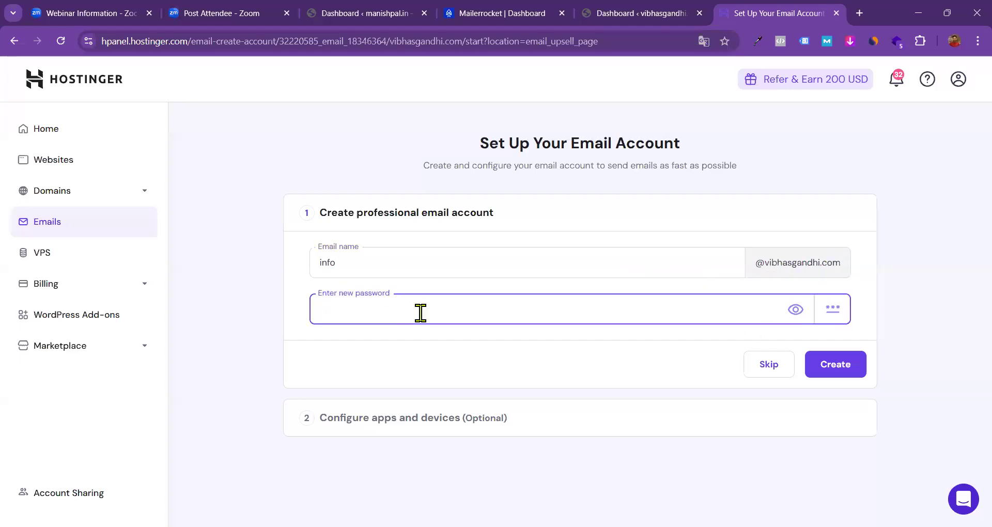
text(•••)
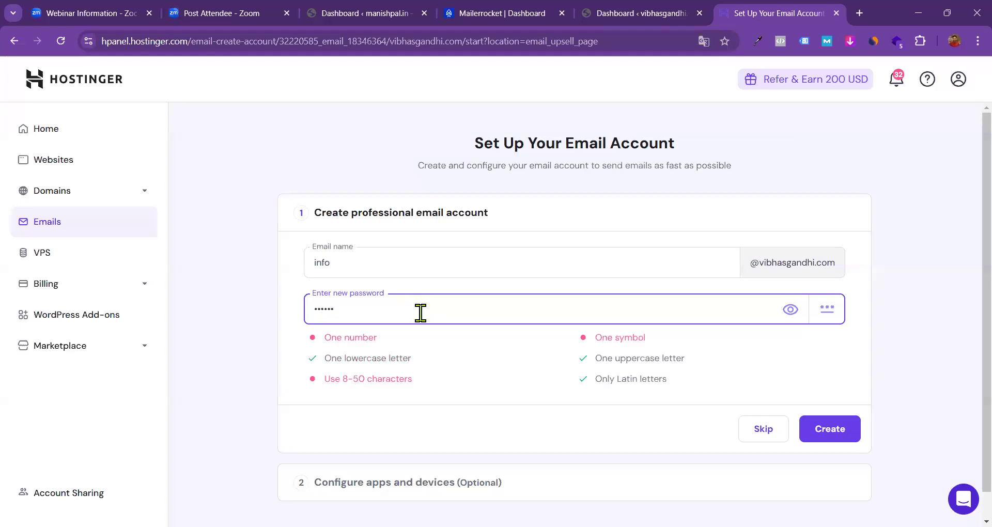
text(•••••••)
click(820, 436)
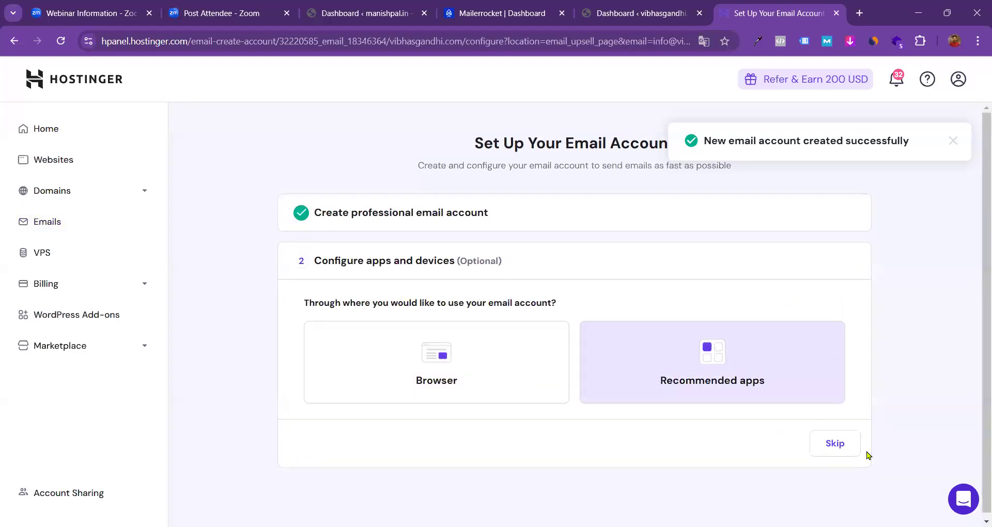
Select recommended apps as the way to use the mailbox, then skip the optional email client configuration
click(727, 376)
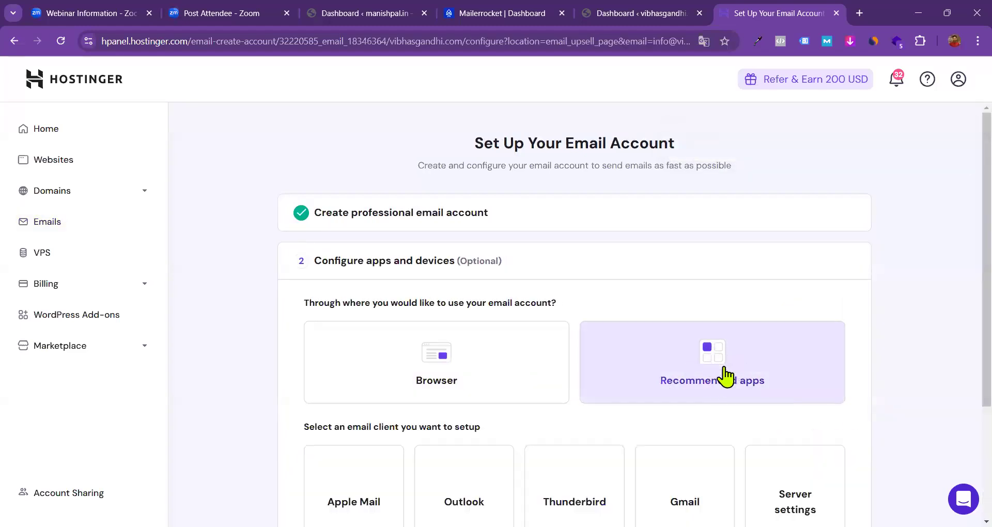
scroll(750, 325, down, 3)
click(841, 419)
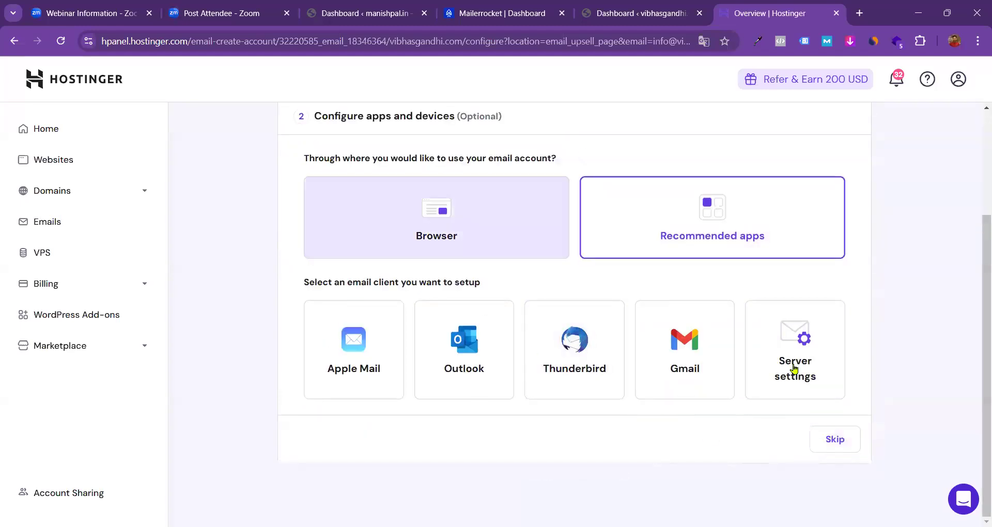
click(842, 442)
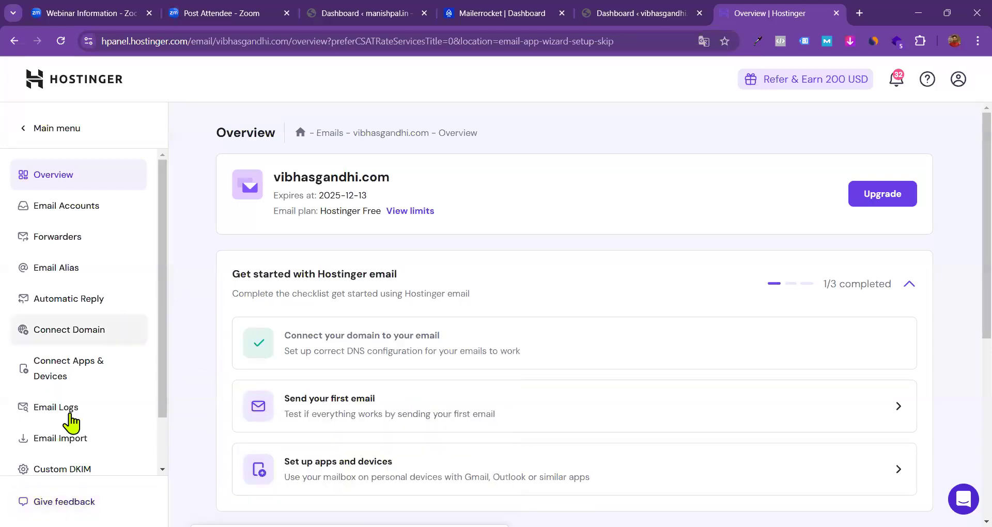
Open the Connect Apps & Devices page to view the domain's mail server configuration settings
scroll(279, 289, down, 3)
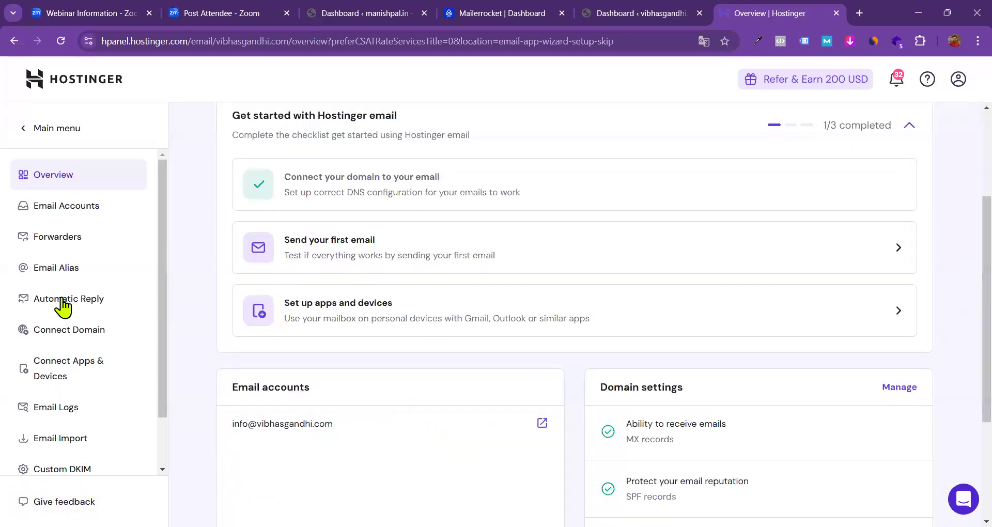
scroll(83, 318, down, 3)
click(84, 320)
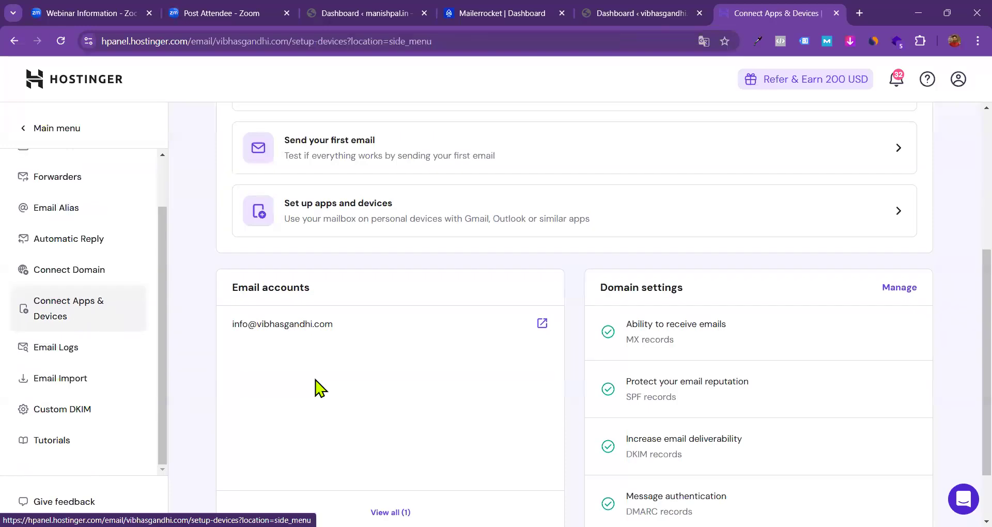
Switch to the WordPress admin, check the installed plugins and open the page for adding a new plugin
click(646, 14)
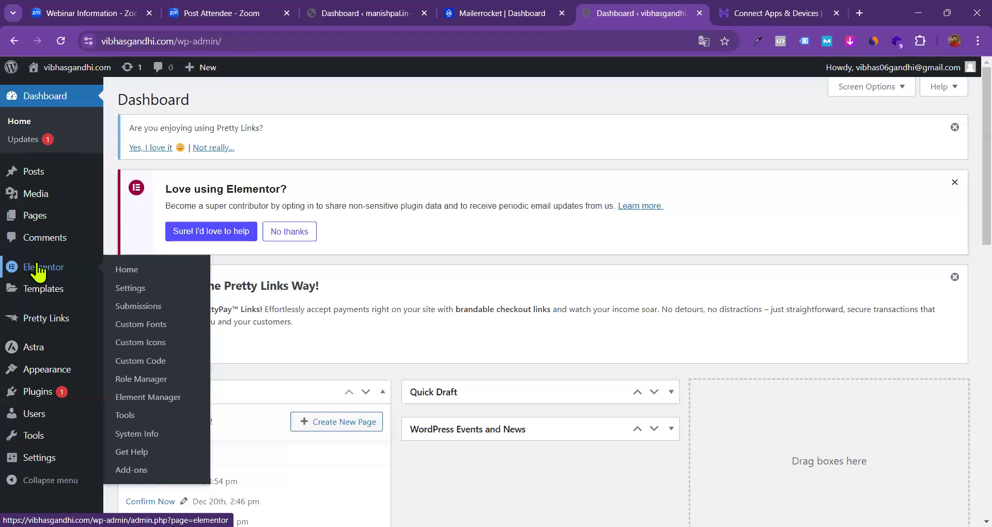
mouse_move(44, 398)
click(132, 395)
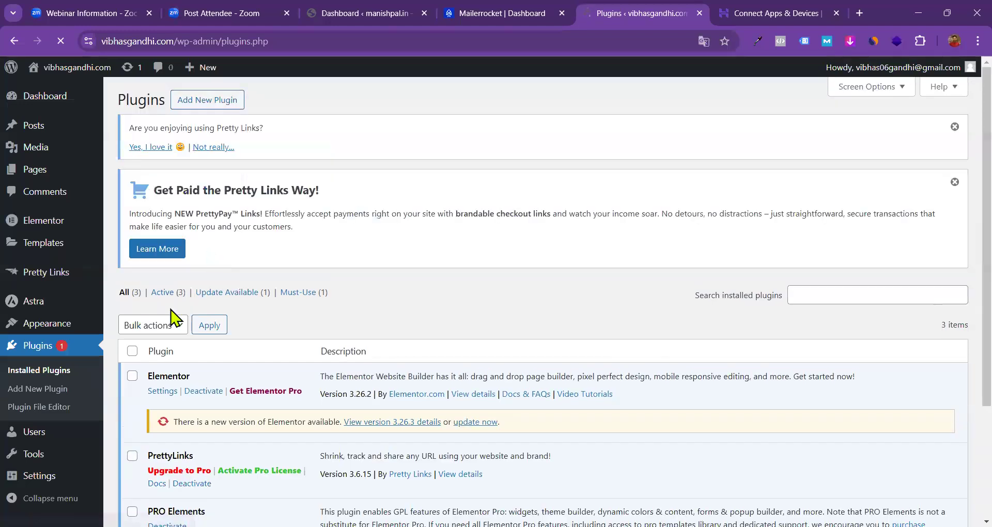
scroll(266, 310, down, 1)
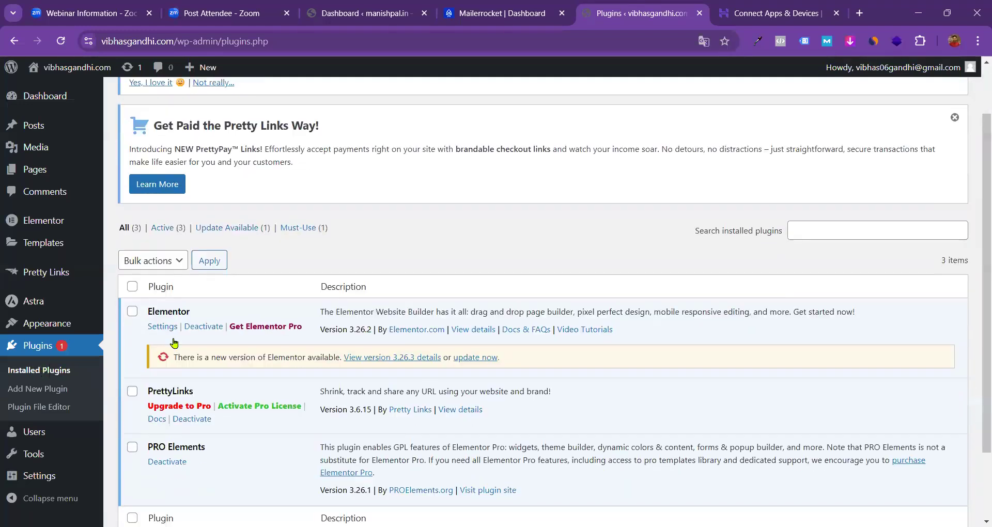
scroll(217, 114, up, 1)
click(213, 102)
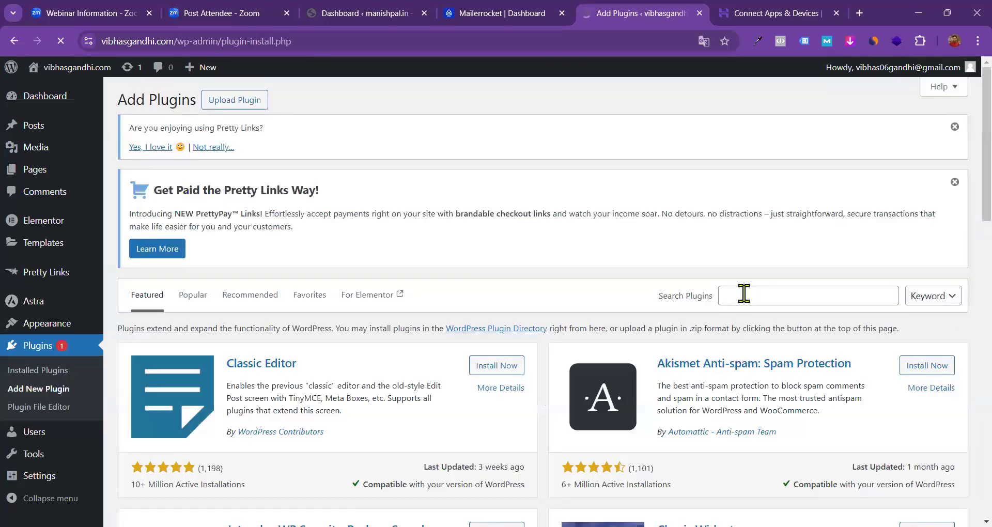
Search the plugin directory for "wp smtp" and install and activate WP Mail SMTP by WPForms
click(754, 304)
text(wp s)
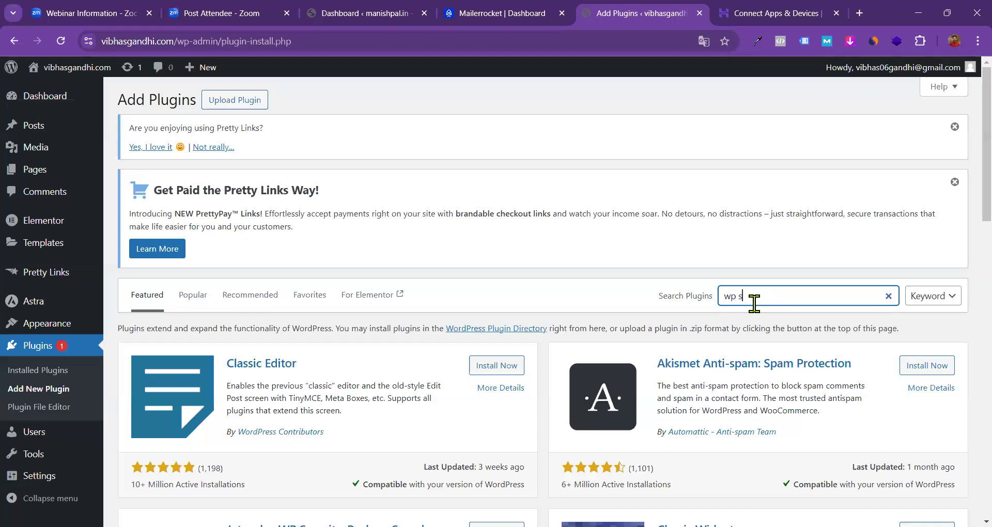
text(mtp)
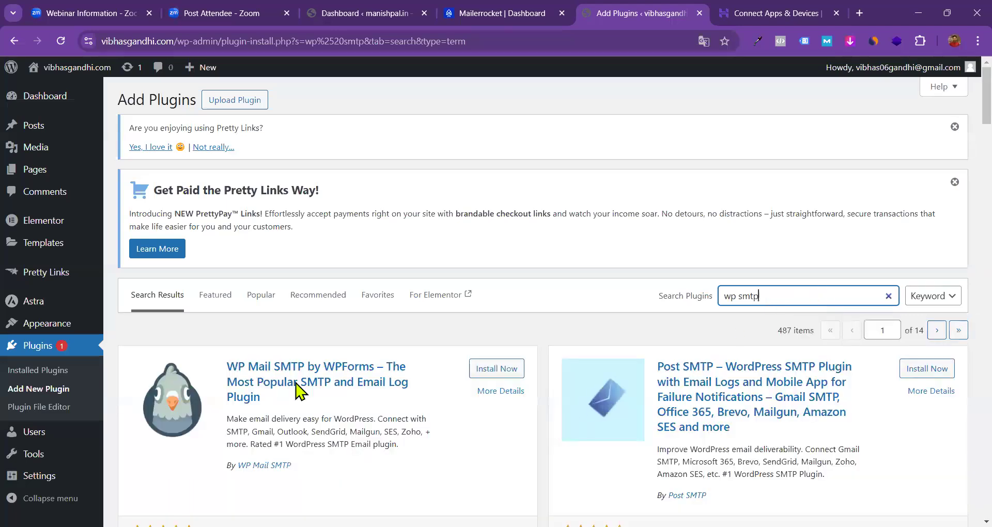
click(498, 370)
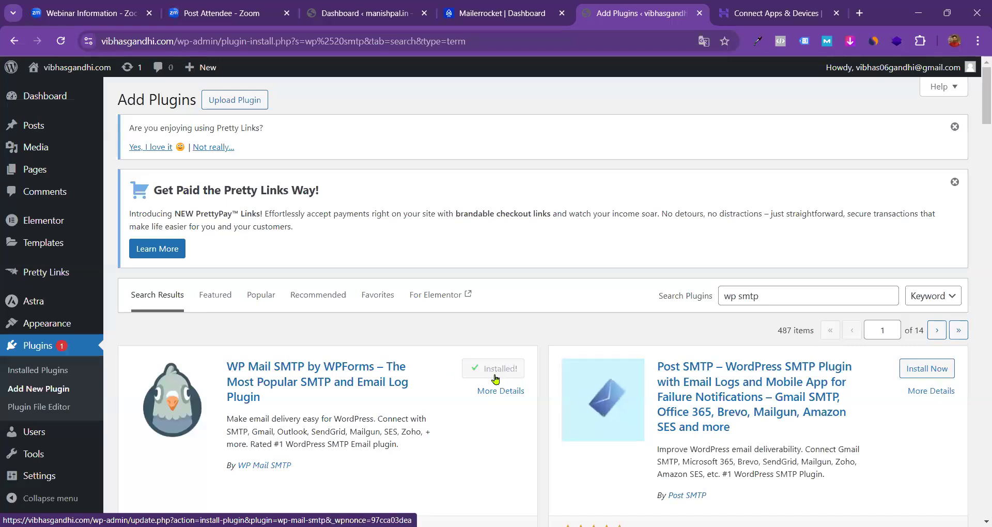
click(507, 369)
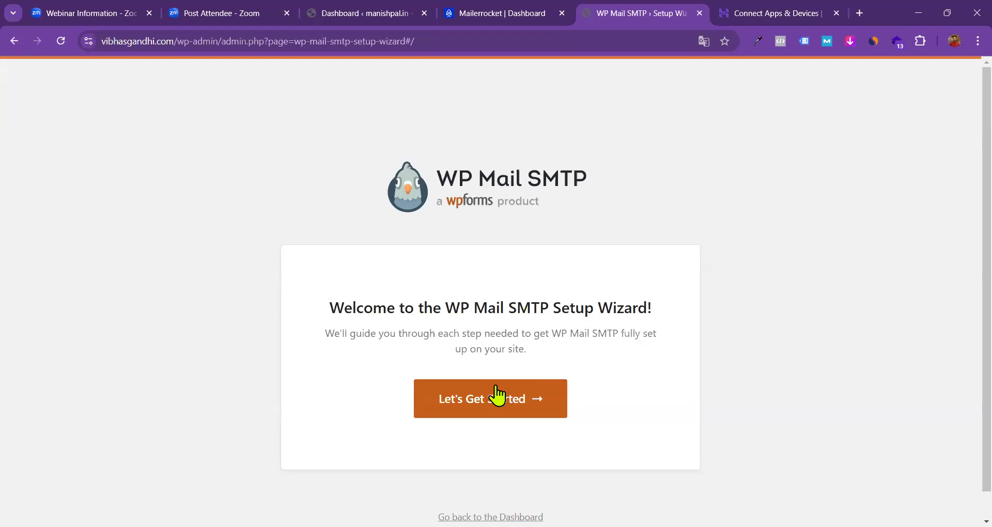
Leave the WP Mail SMTP setup wizard and open the plugin's general settings
scroll(491, 437, down, 1)
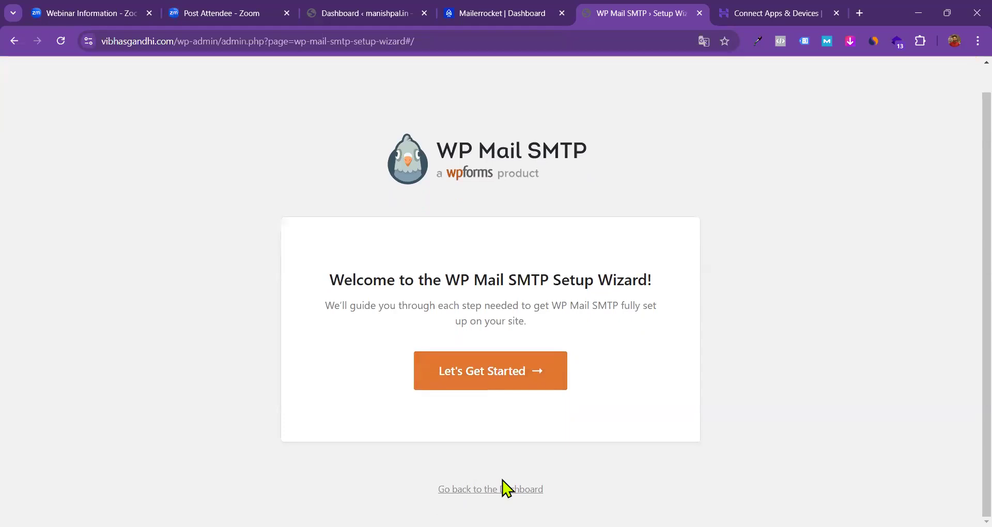
click(491, 491)
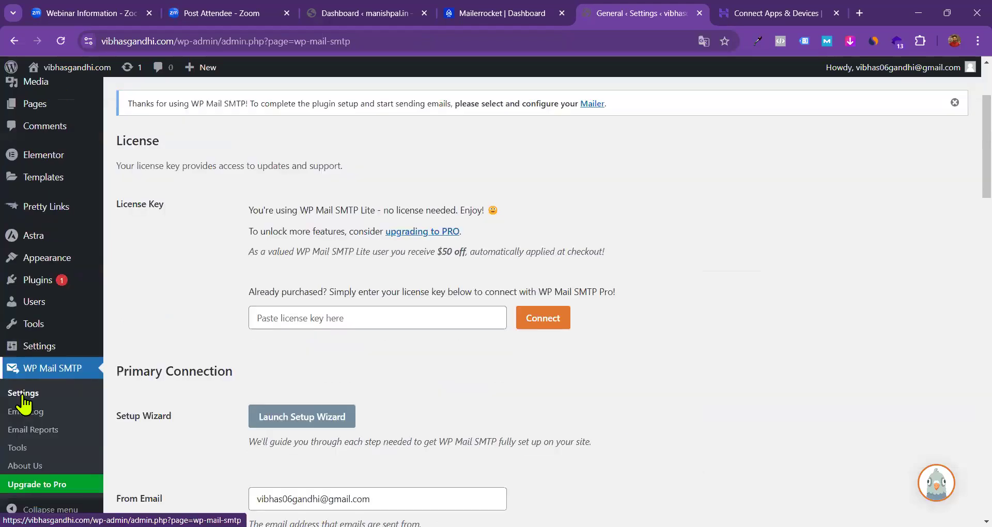
click(22, 396)
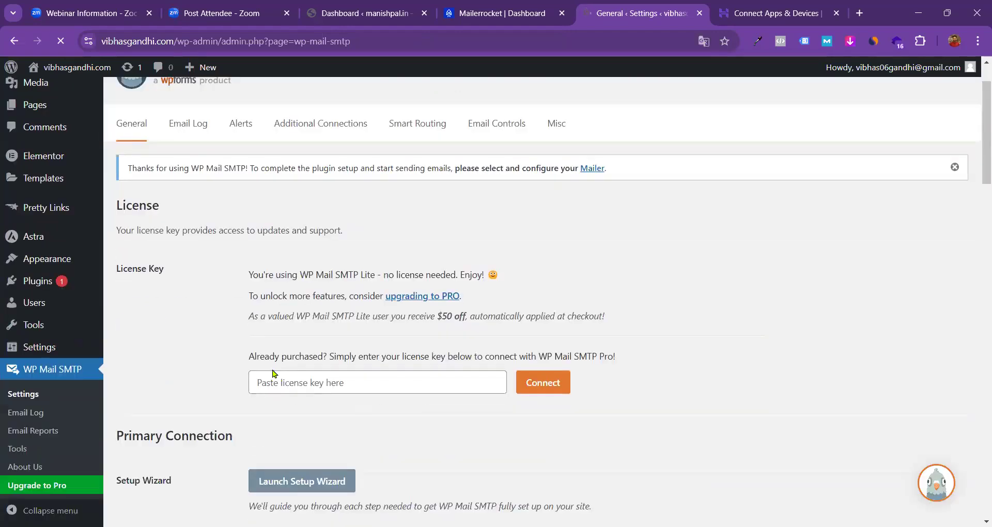
Clear the From Email address in the Primary Connection settings
scroll(276, 383, down, 4)
click(378, 370)
scroll(379, 370, down, 3)
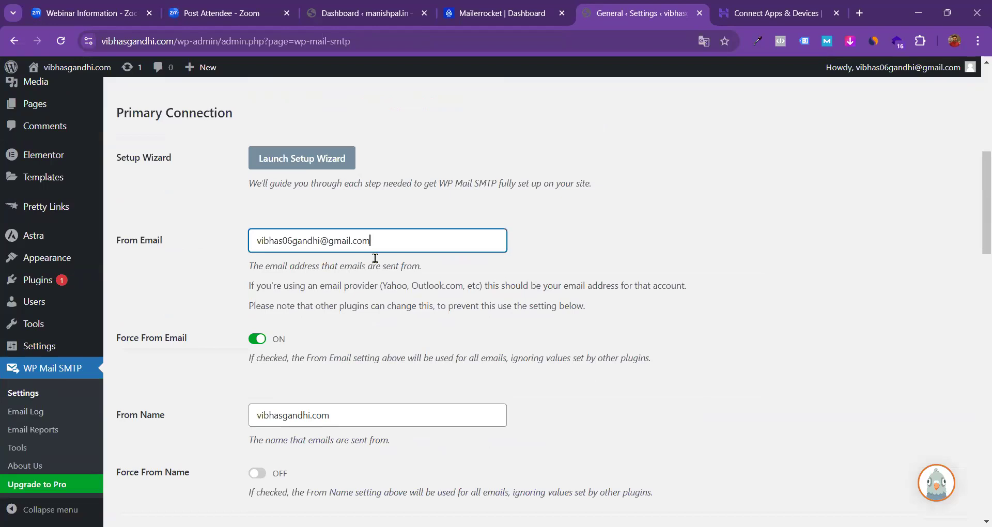
drag(393, 243, 239, 247)
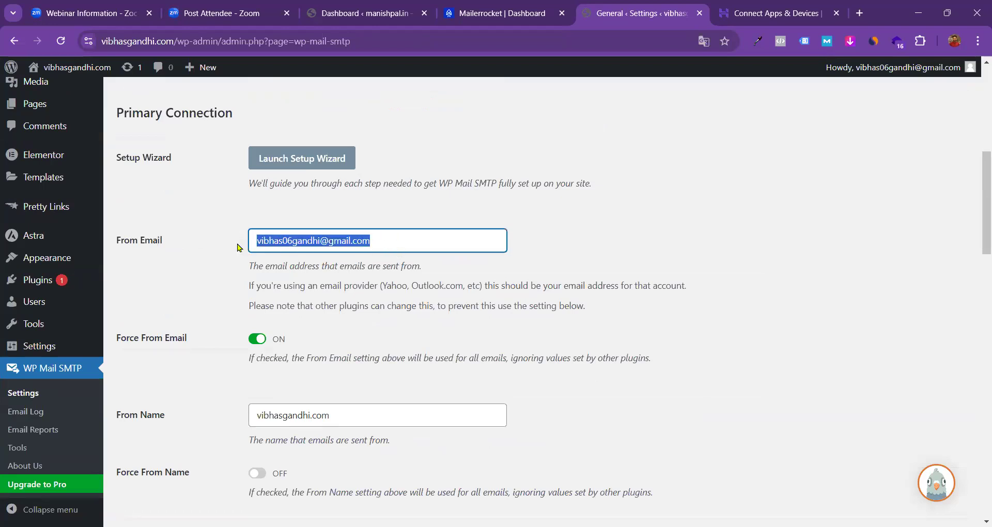
key(BackSpace)
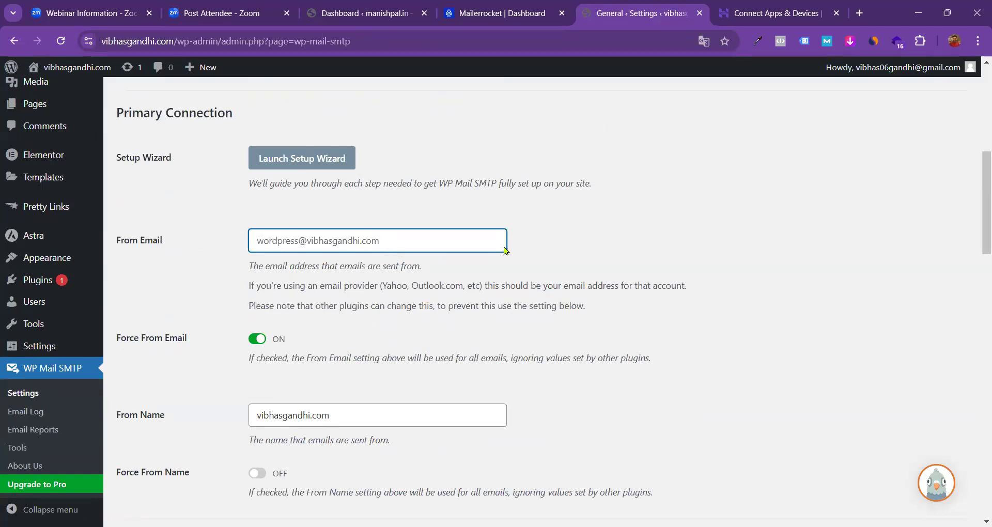
Copy the domain mailbox address from the Hostinger email overview and paste it as the From Email in WP Mail SMTP
click(740, 13)
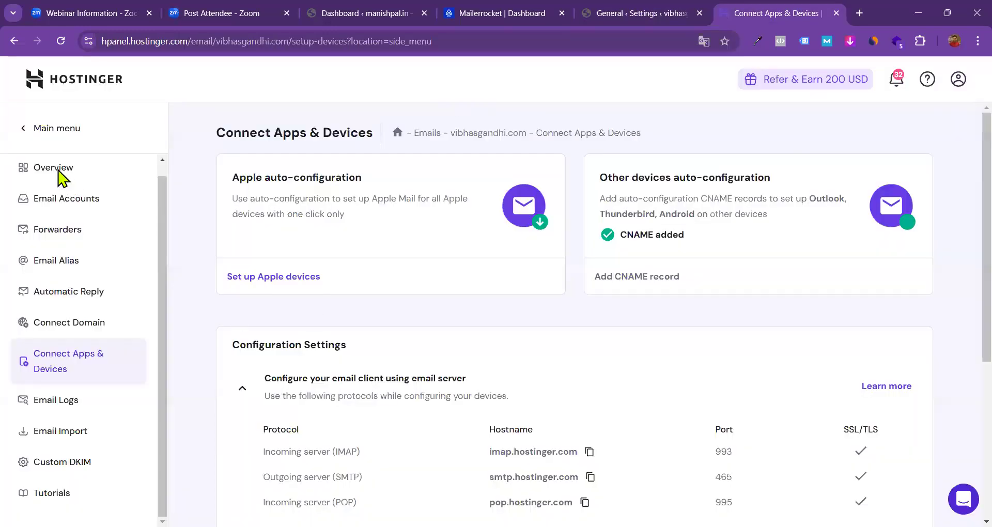
click(66, 172)
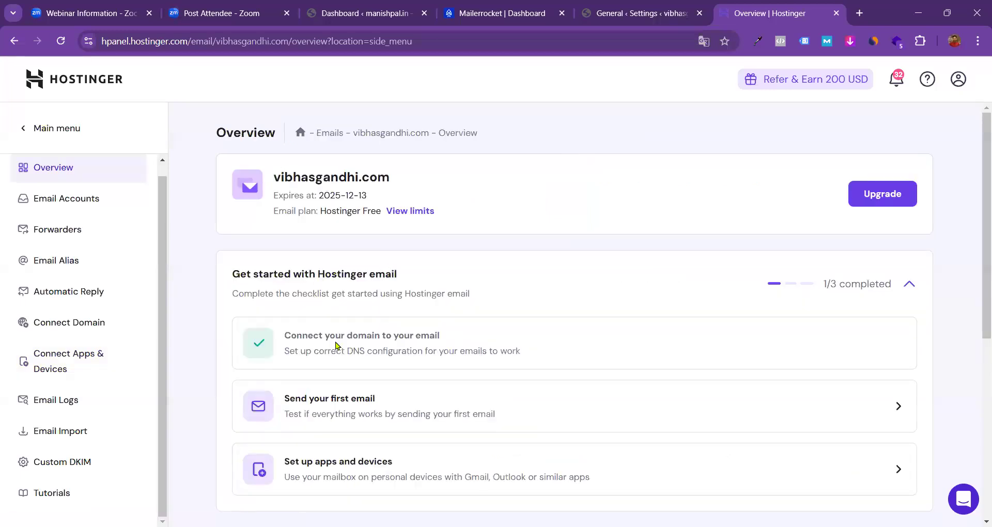
scroll(224, 333, down, 5)
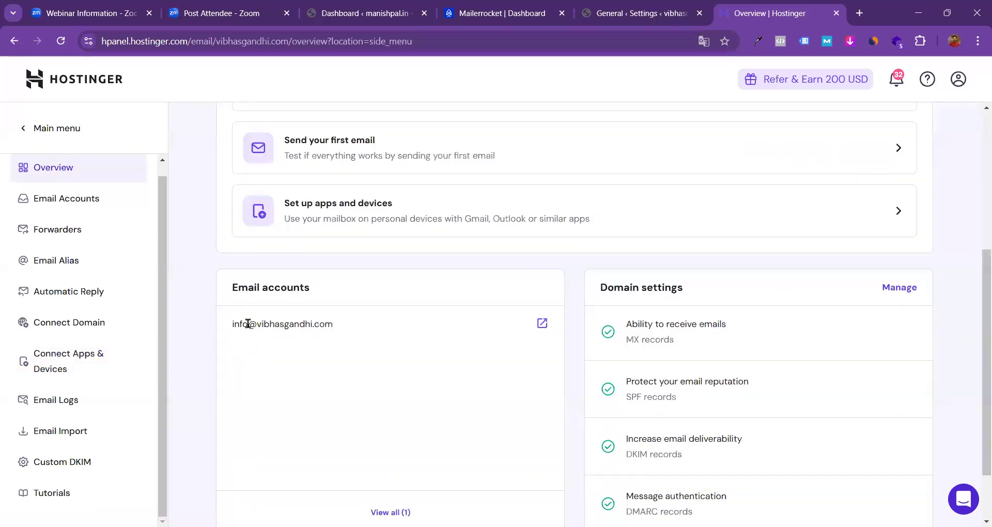
drag(232, 324, 342, 334)
key(ctrl+c)
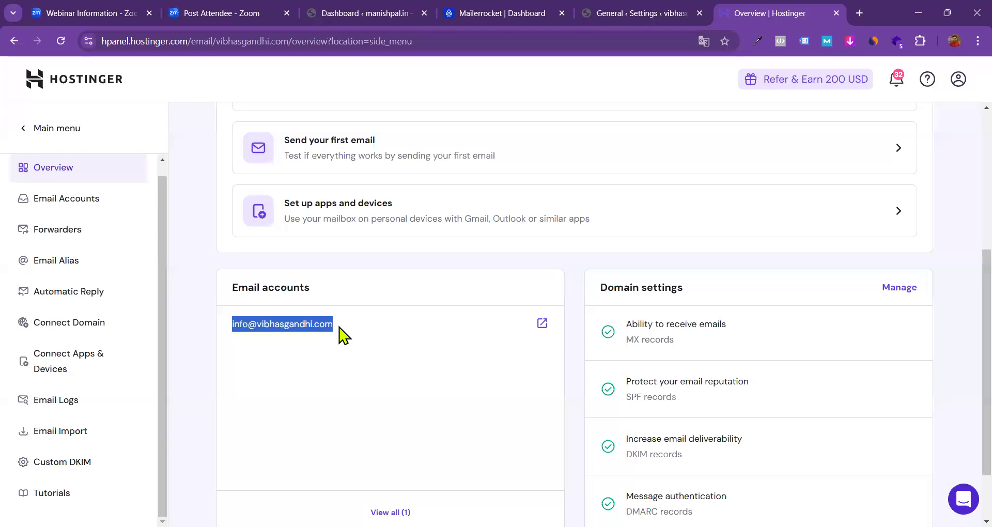
click(661, 3)
click(273, 238)
key(ctrl+v)
Replace the From Name with the site owner's full name and turn on Force From Name
scroll(296, 350, down, 2)
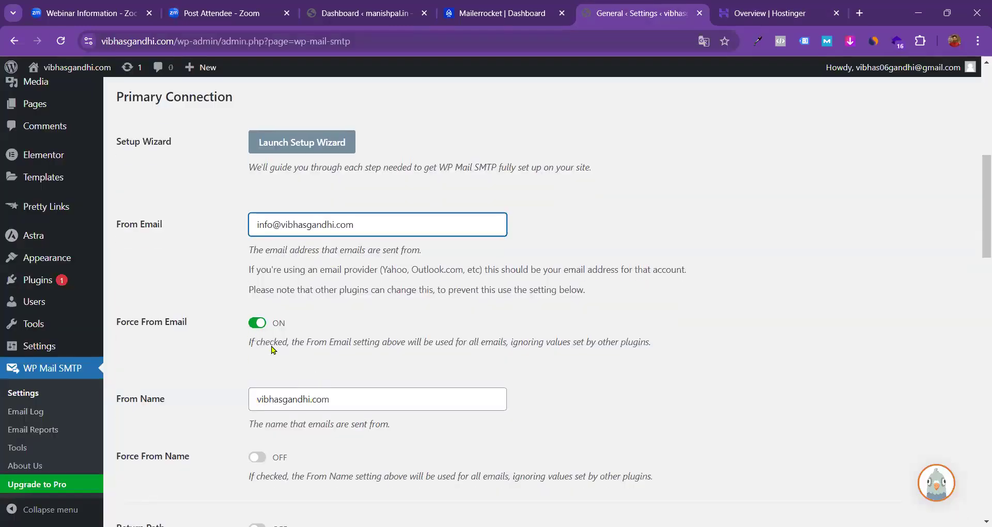
scroll(342, 329, down, 1)
click(338, 293)
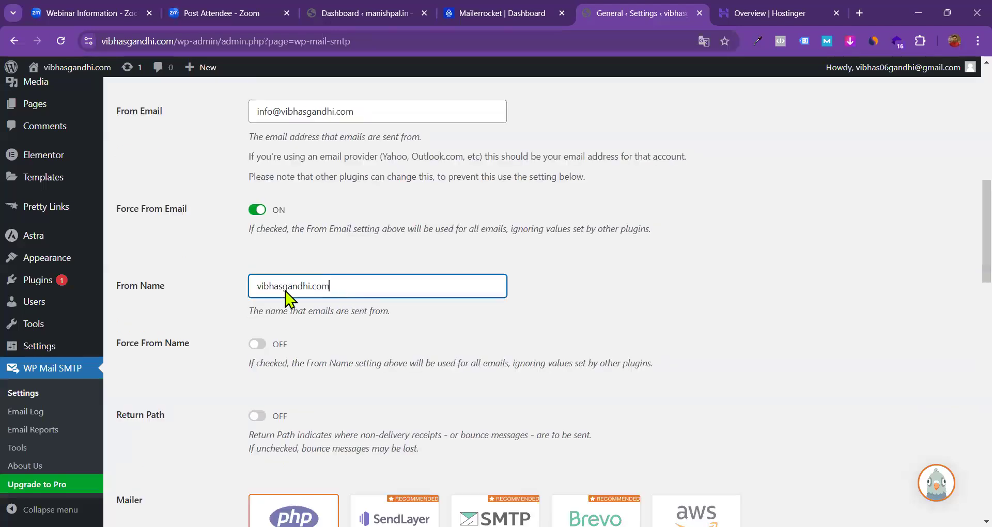
click(263, 287)
key(BackSpace)
text(V)
text(and)
click(257, 344)
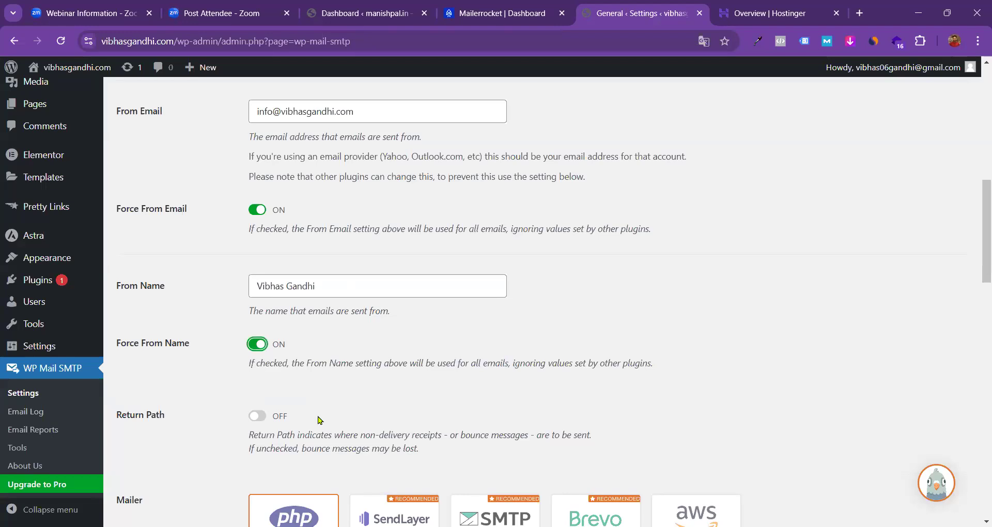
Select Other SMTP as the mailer for the primary connection
scroll(320, 421, down, 3)
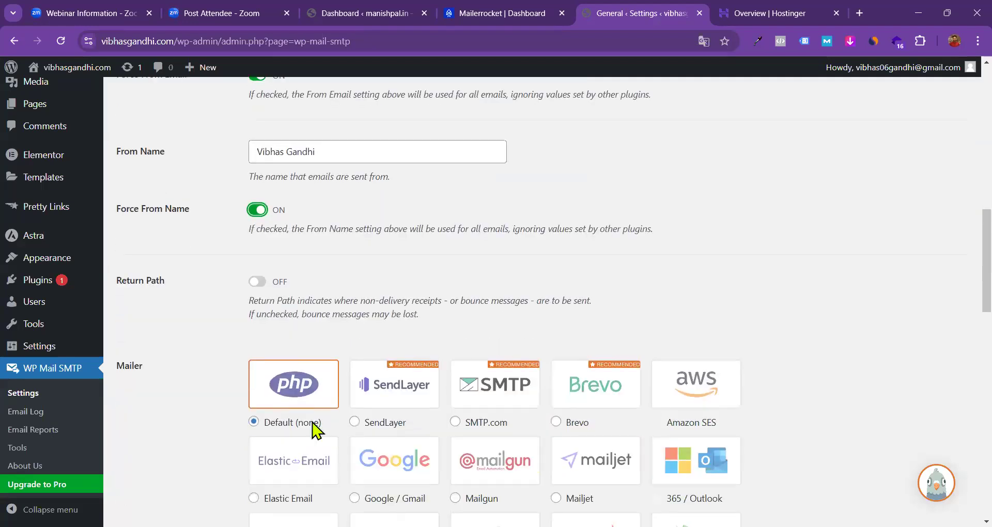
scroll(316, 367, down, 1)
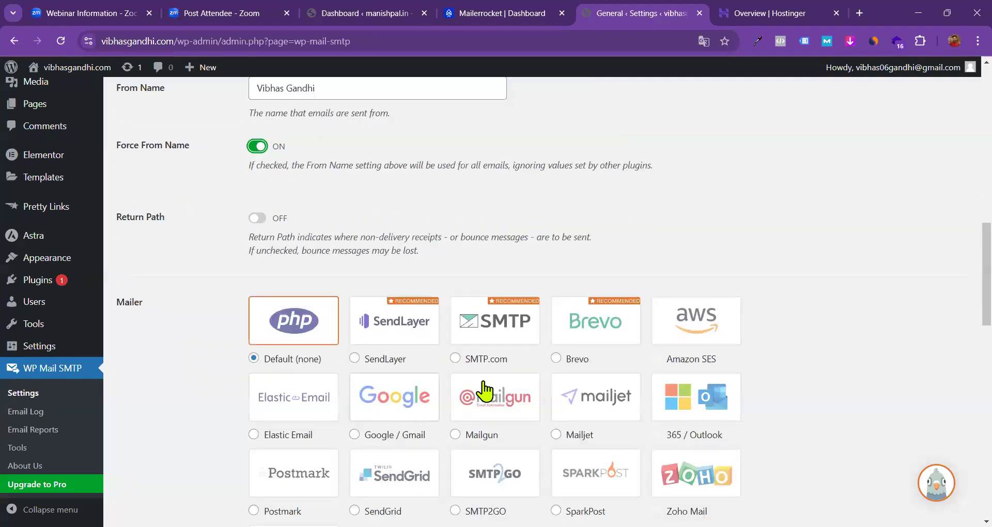
scroll(485, 391, down, 2)
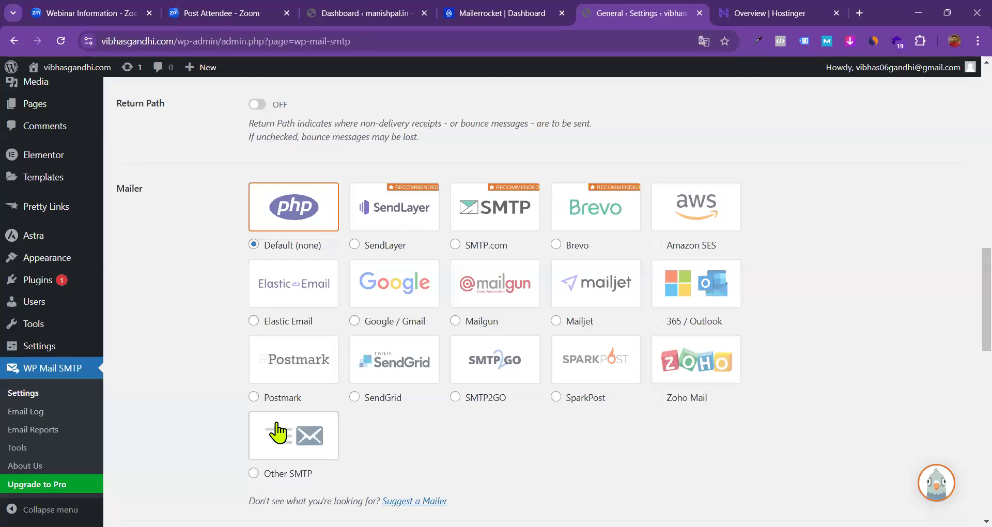
click(303, 443)
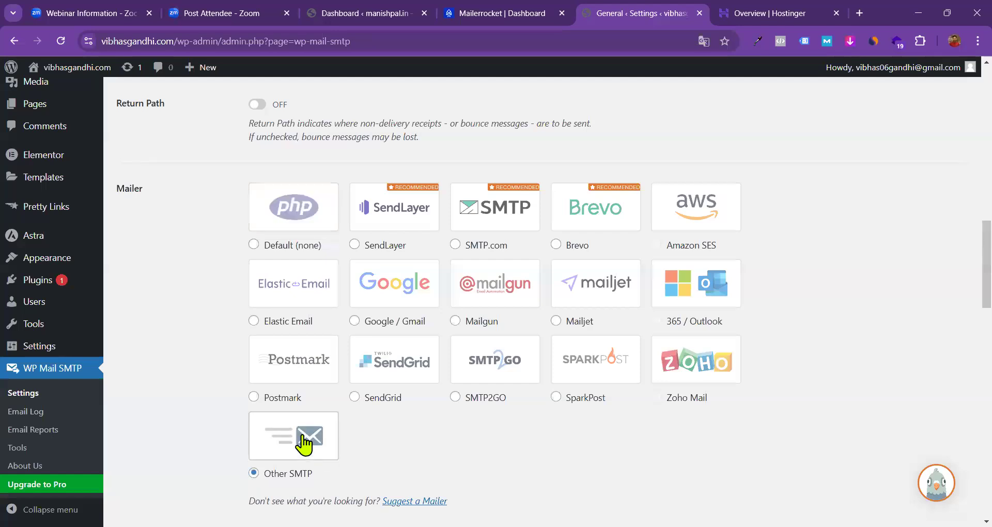
scroll(304, 442, down, 5)
Copy the outgoing server (SMTP) hostname from the Connect Apps & Devices settings in Hostinger
click(296, 352)
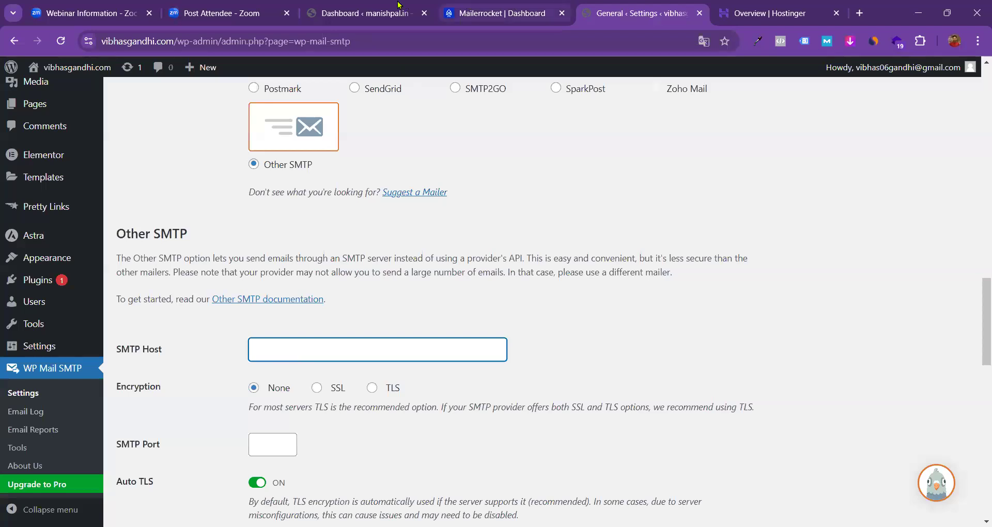
click(364, 13)
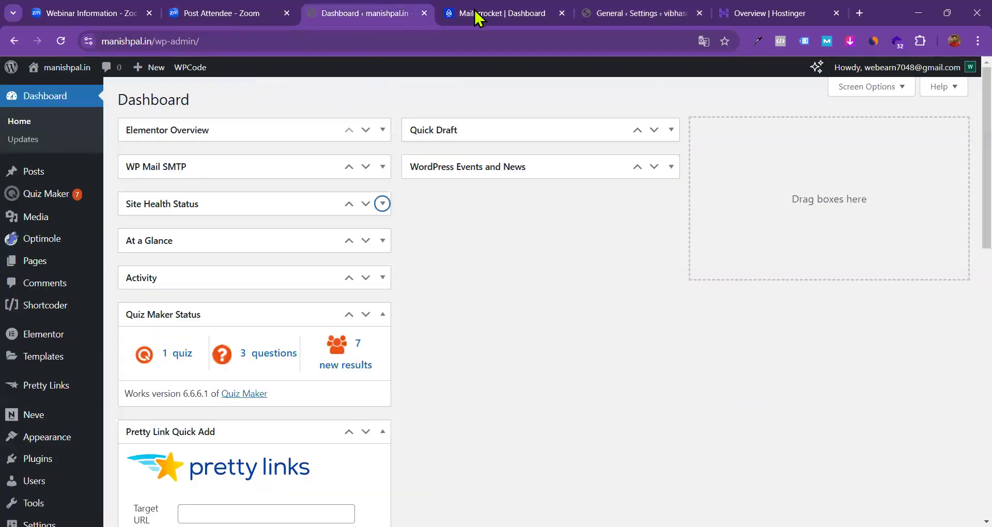
click(517, 17)
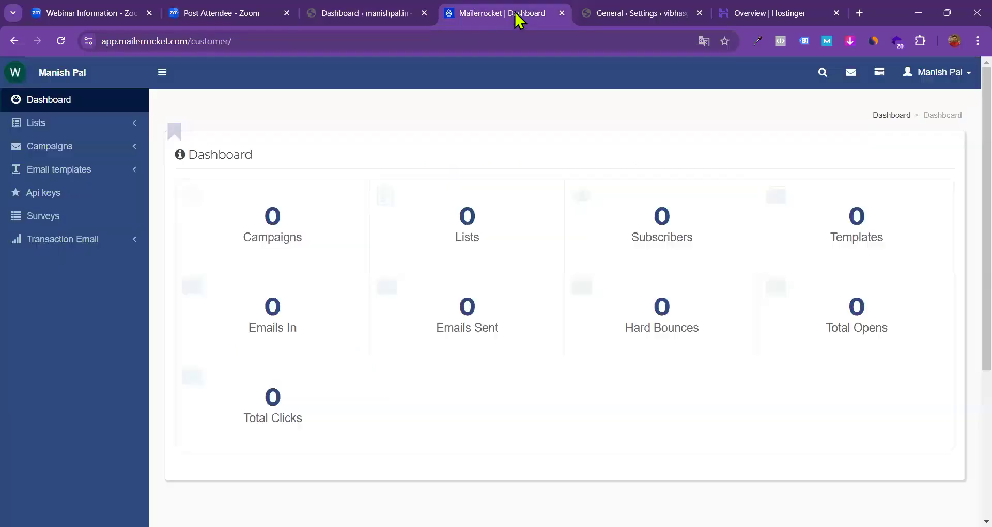
click(674, 21)
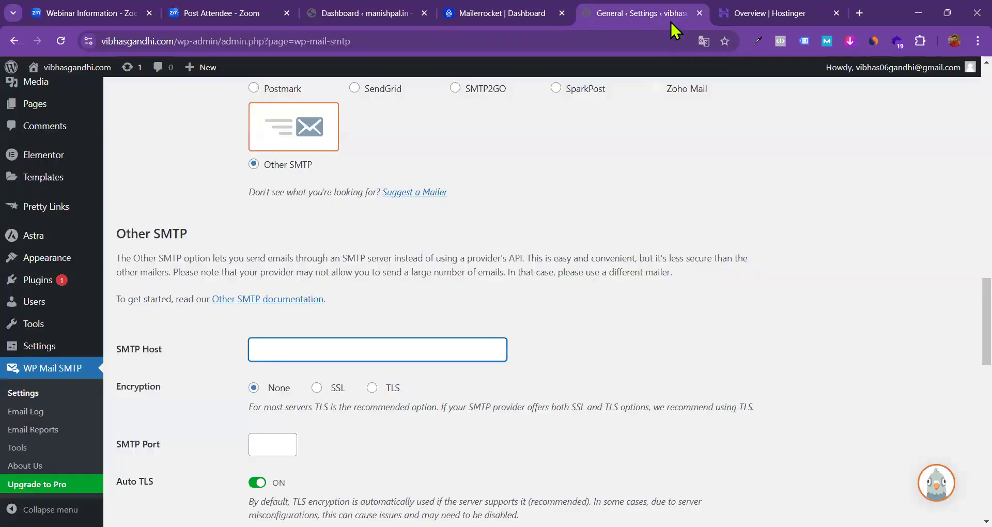
click(769, 12)
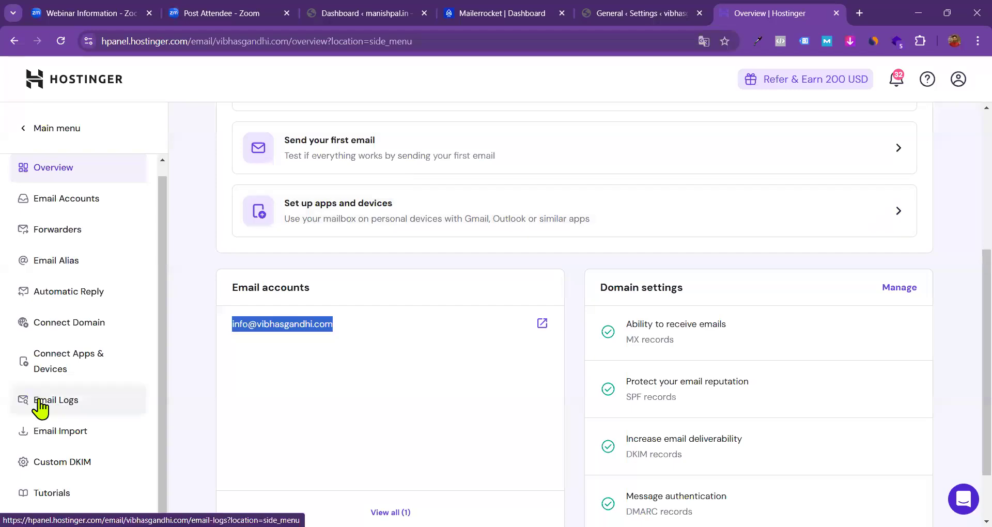
click(86, 370)
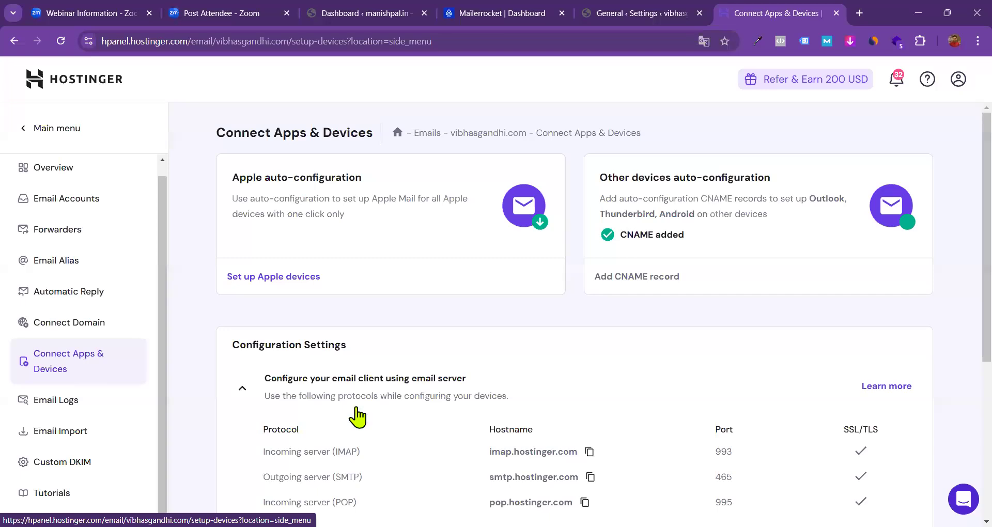
scroll(271, 382, down, 2)
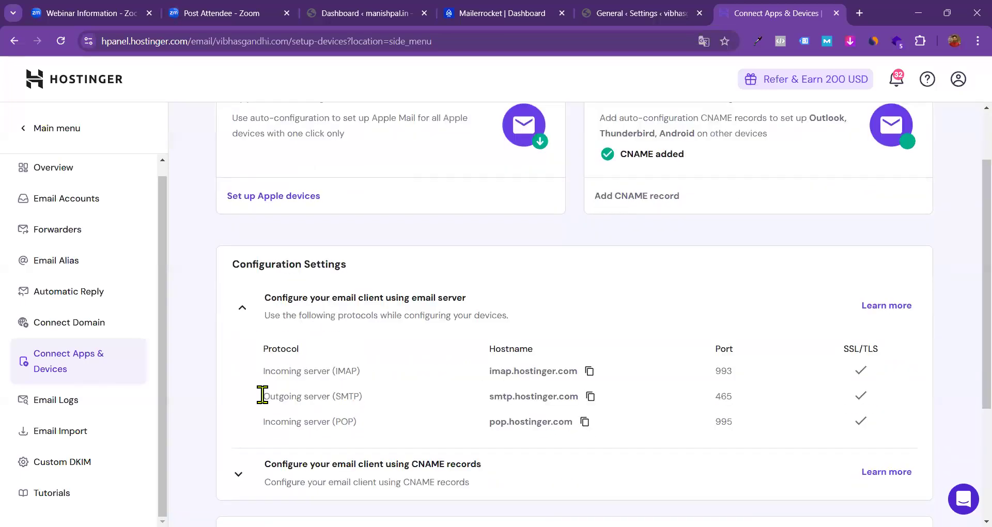
drag(262, 395, 352, 397)
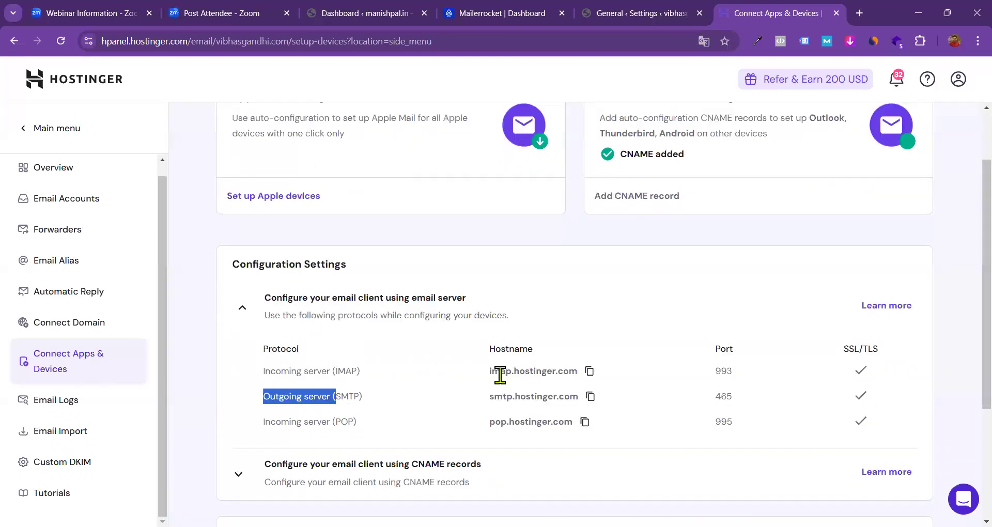
click(584, 396)
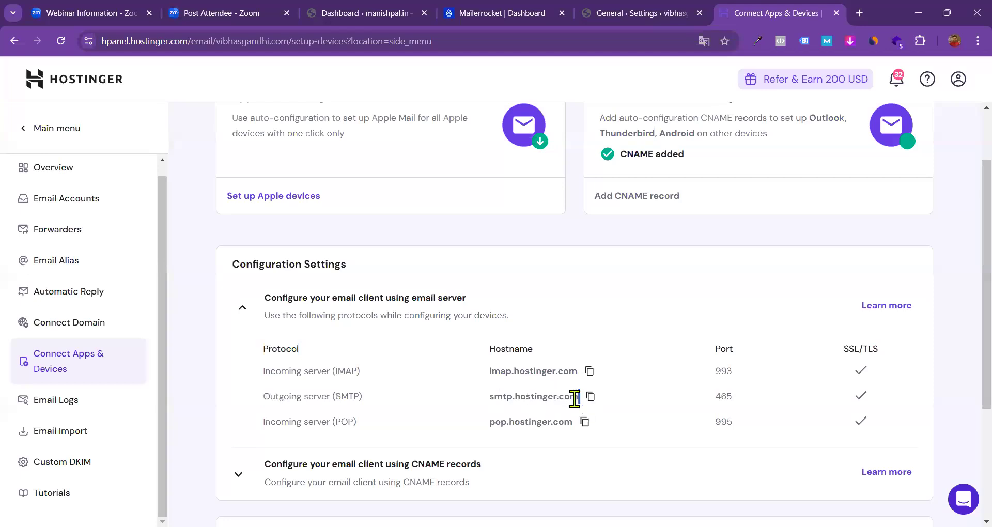
click(590, 397)
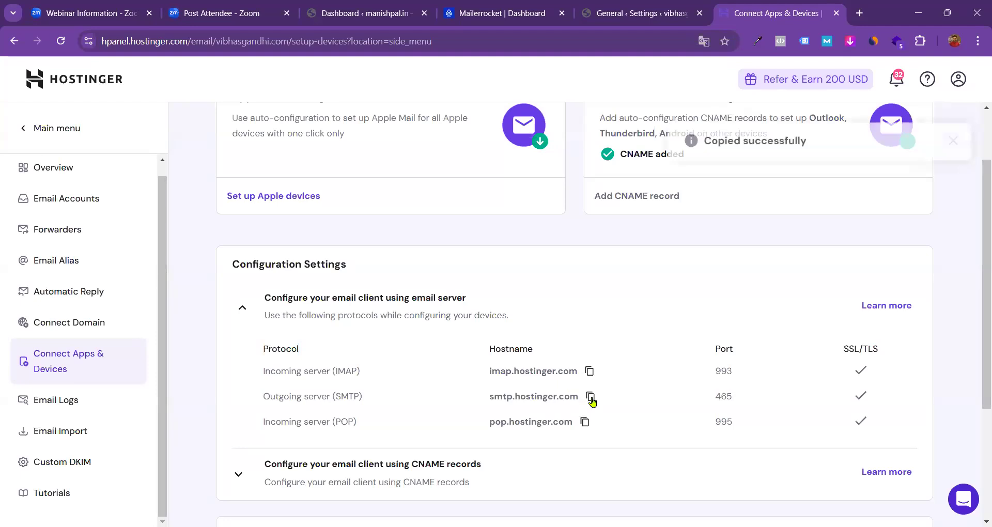
Back in the WP Mail SMTP settings, set the SMTP Host to smtp.hostinger.com and the encryption to SSL
click(609, 6)
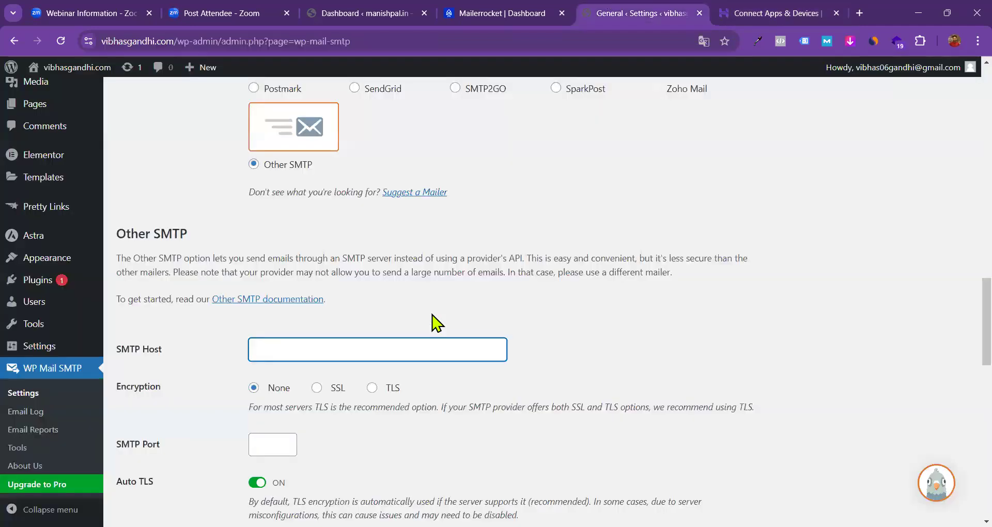
key(ctrl+v)
click(317, 389)
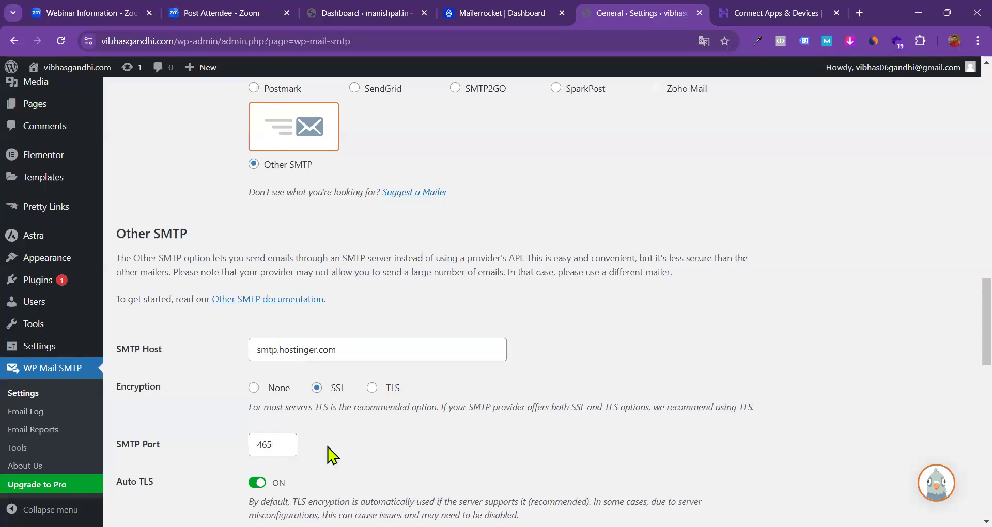
Copy the From Email address into the SMTP Username field
scroll(333, 457, down, 2)
scroll(333, 458, down, 1)
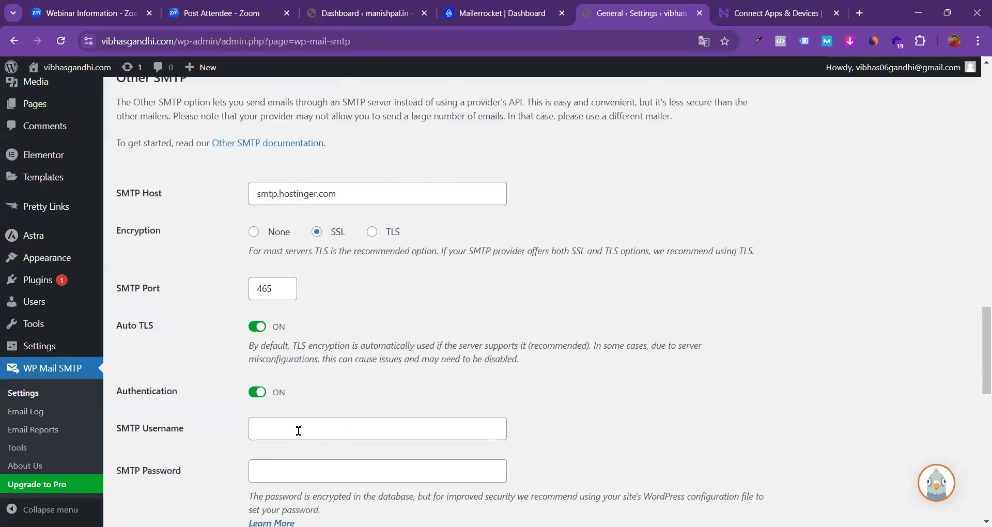
click(303, 421)
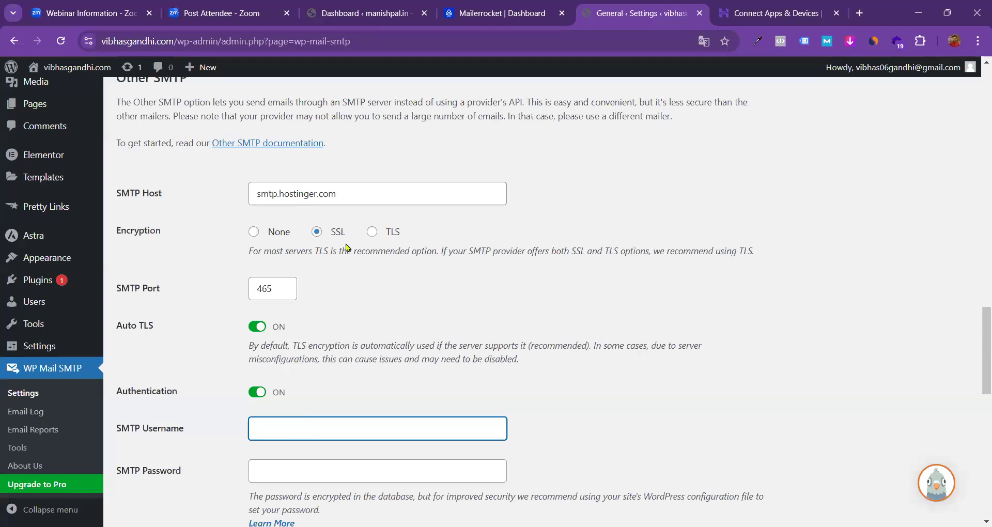
scroll(348, 248, up, 15)
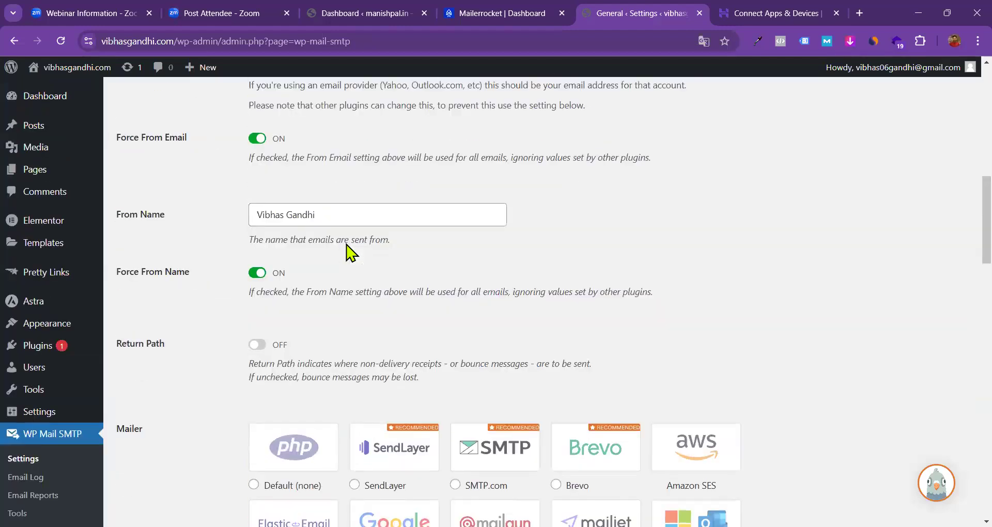
scroll(348, 248, up, 5)
click(384, 333)
key(ctrl+a)
key(ctrl+c)
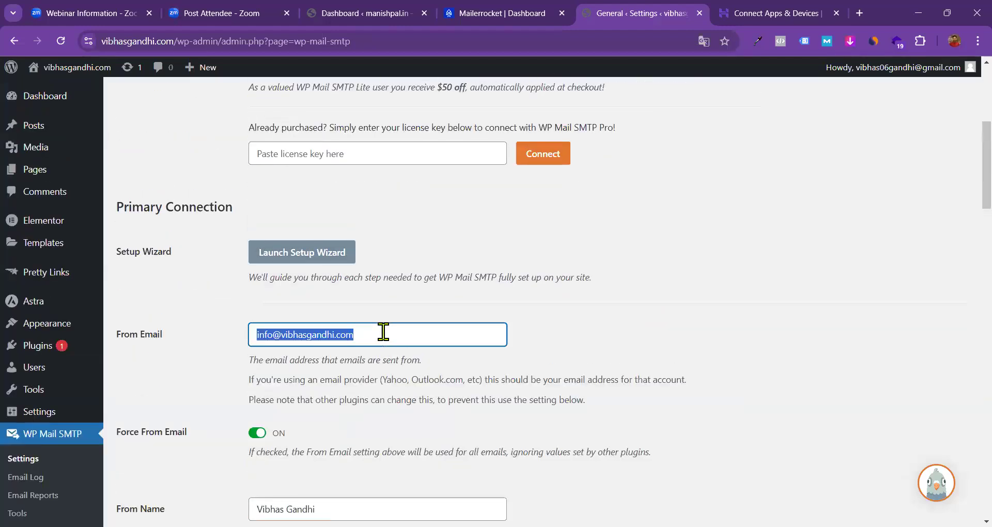
click(384, 332)
scroll(383, 336, down, 15)
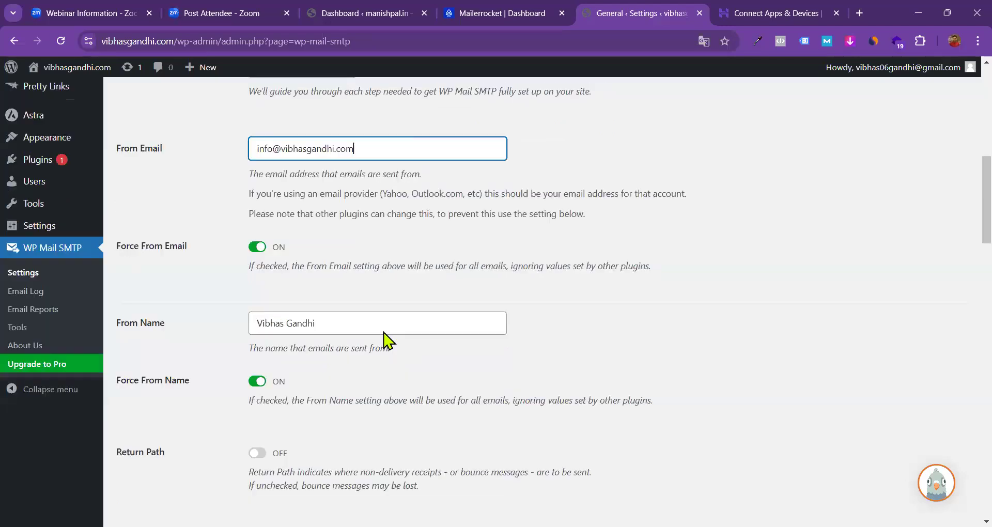
scroll(388, 341, down, 2)
click(312, 326)
key(ctrl+v)
Enter the mailbox password in the SMTP Password field and save the settings
click(301, 366)
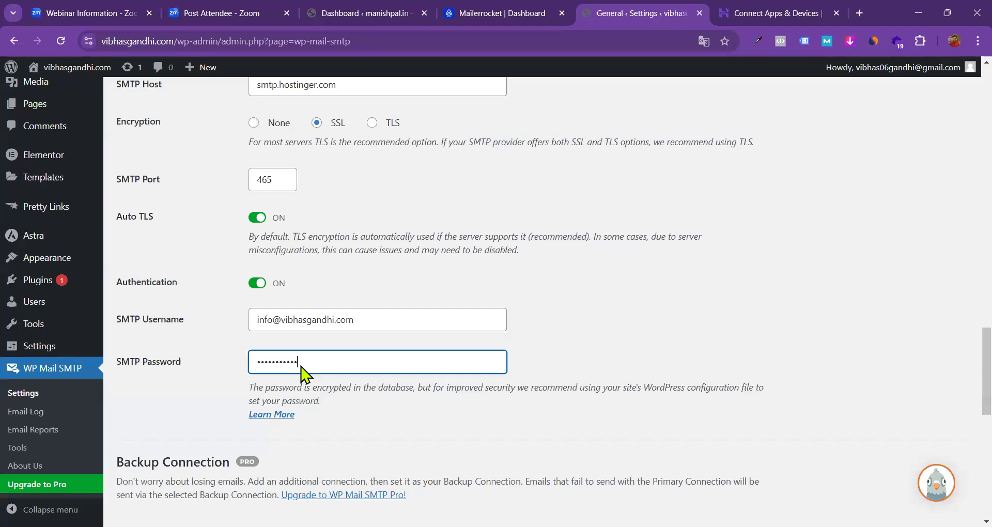
click(352, 410)
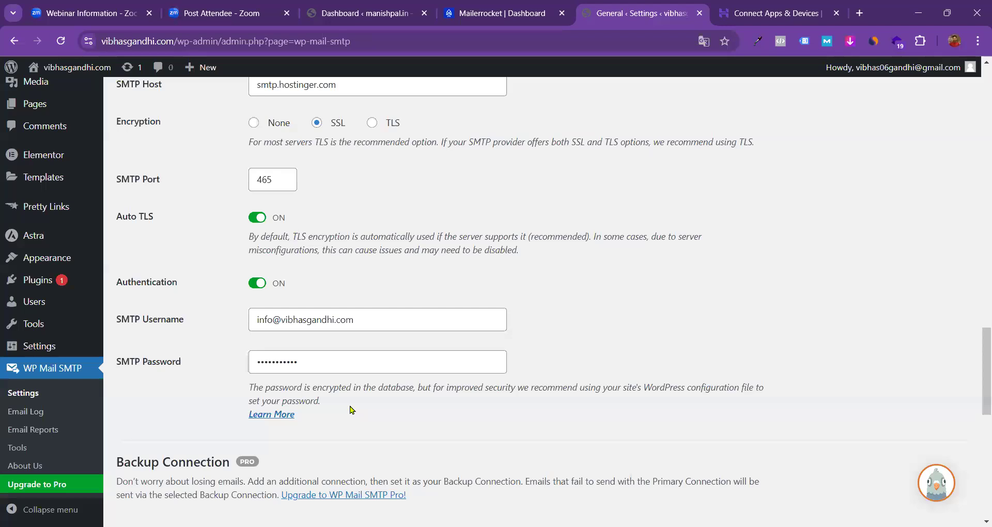
scroll(350, 406, down, 4)
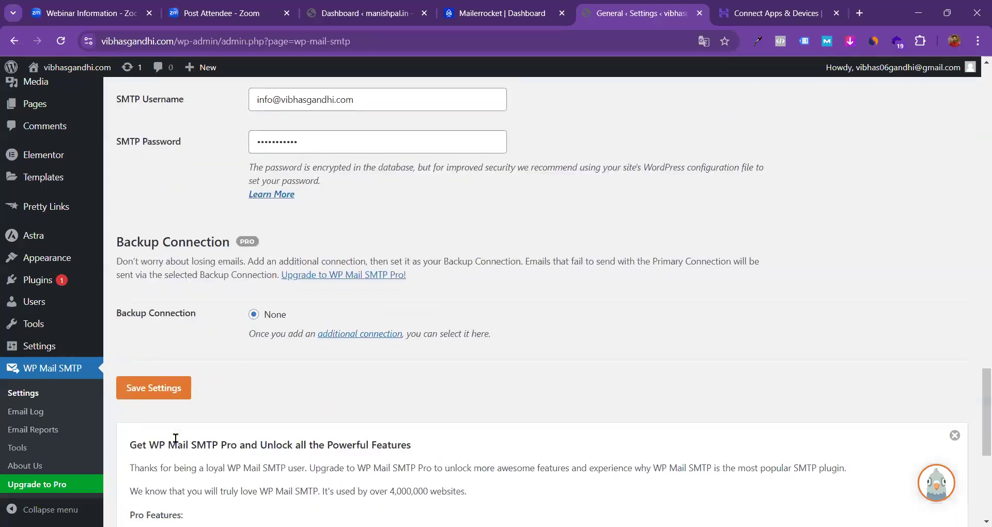
click(161, 396)
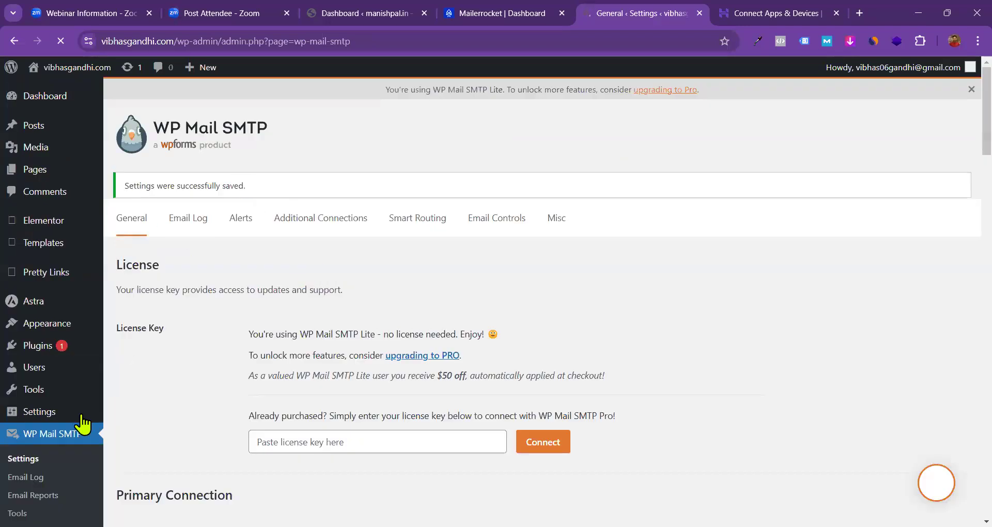
Send an HTML test email to the prefilled recipient address with the WP Mail SMTP email test and check the delivery result
scroll(82, 416, down, 1)
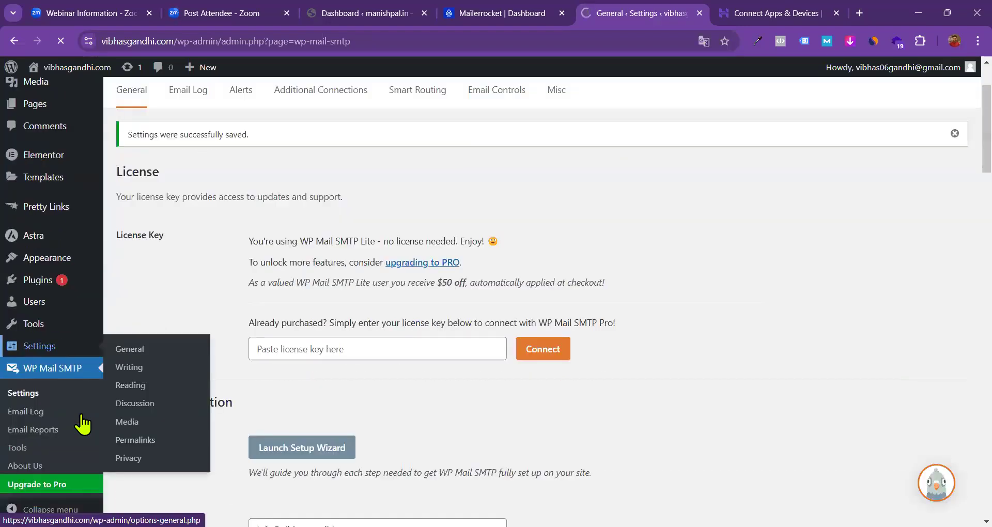
click(21, 449)
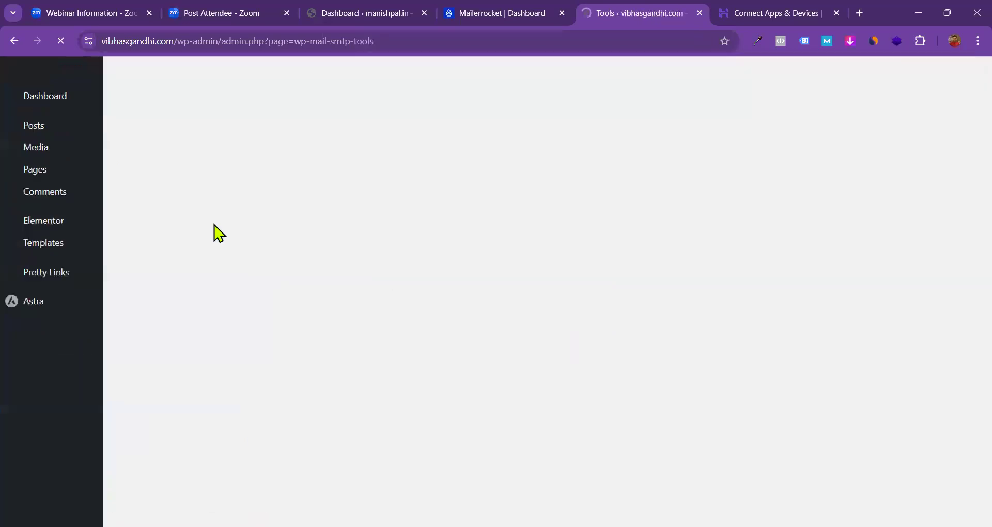
drag(120, 238, 229, 225)
click(262, 219)
click(268, 299)
double_click(268, 298)
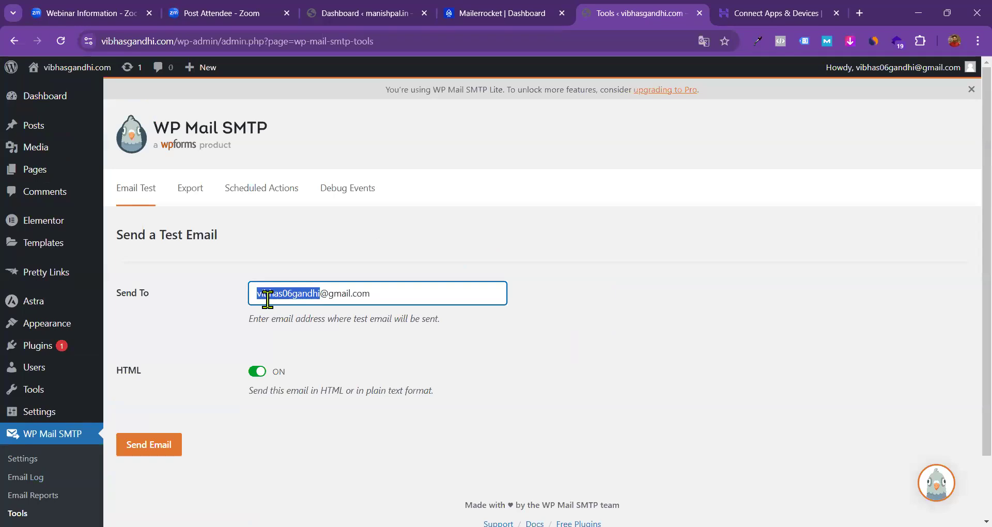
click(267, 299)
click(143, 448)
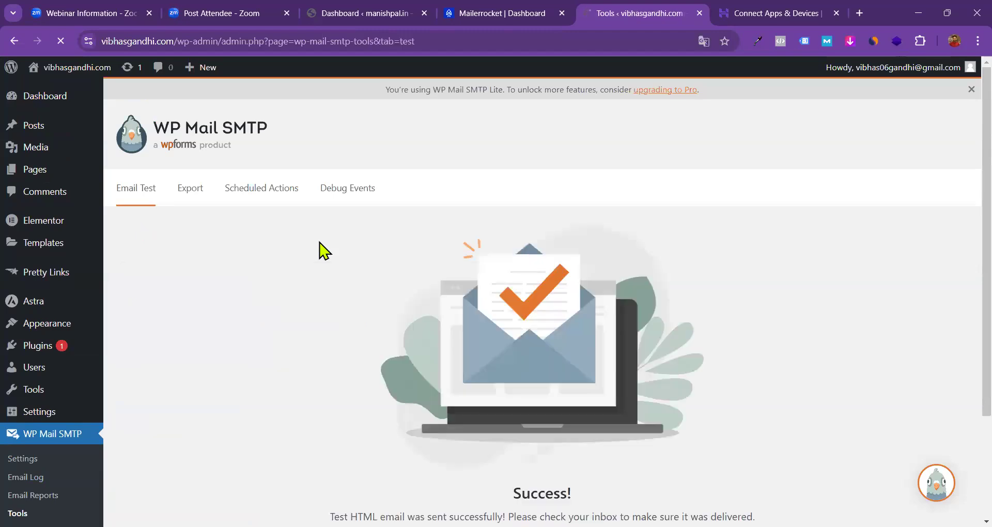
scroll(421, 339, down, 3)
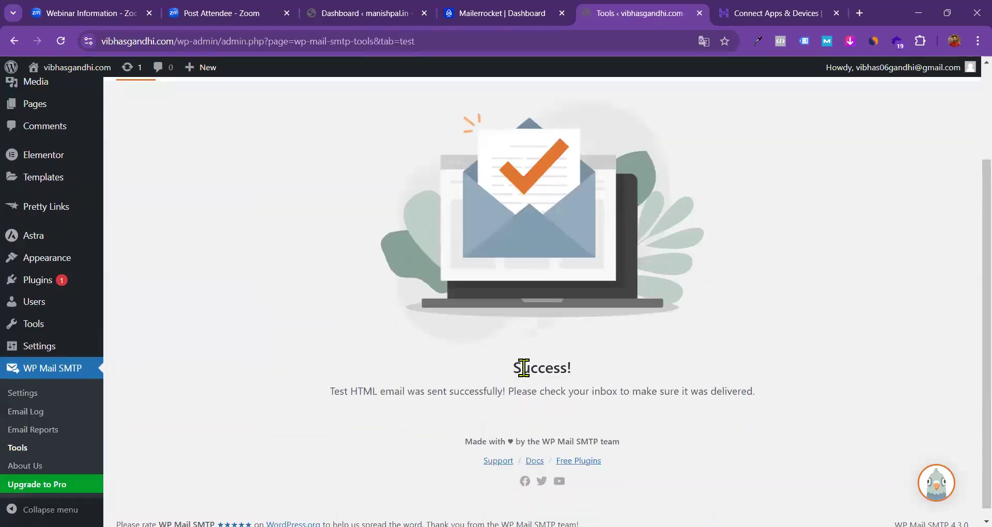
drag(520, 368, 589, 370)
click(590, 370)
scroll(483, 283, up, 3)
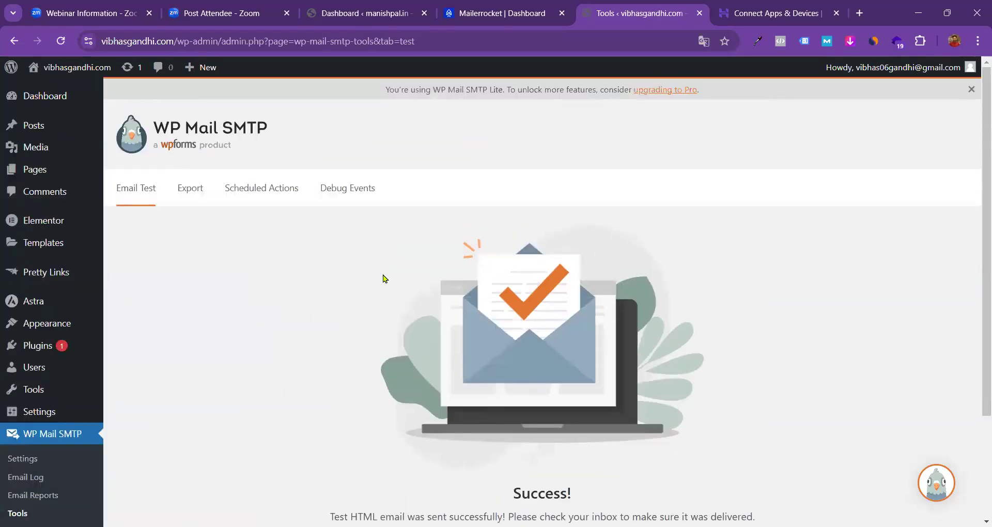
scroll(437, 250, down, 1)
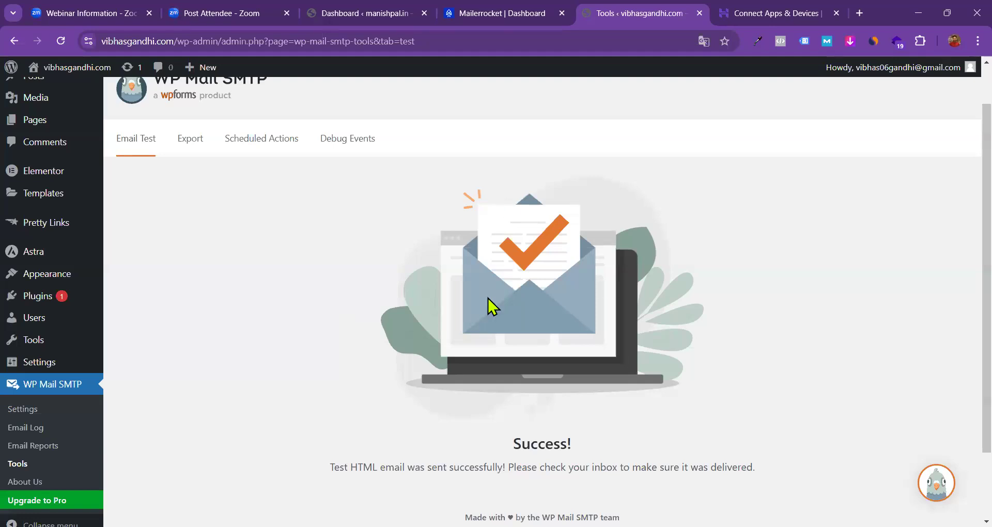
Switch to the open dashboard of the other WordPress site, which has the Quiz Maker plugin
click(495, 11)
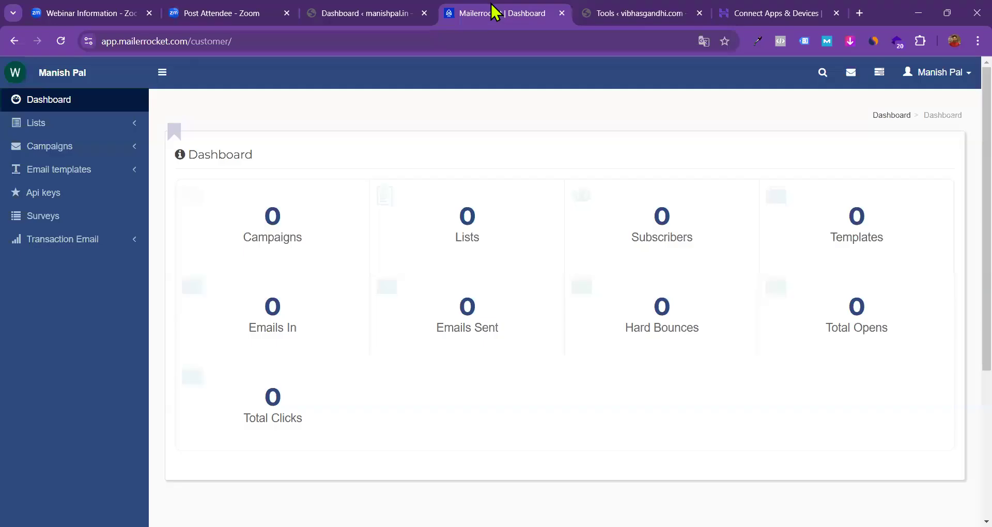
click(358, 14)
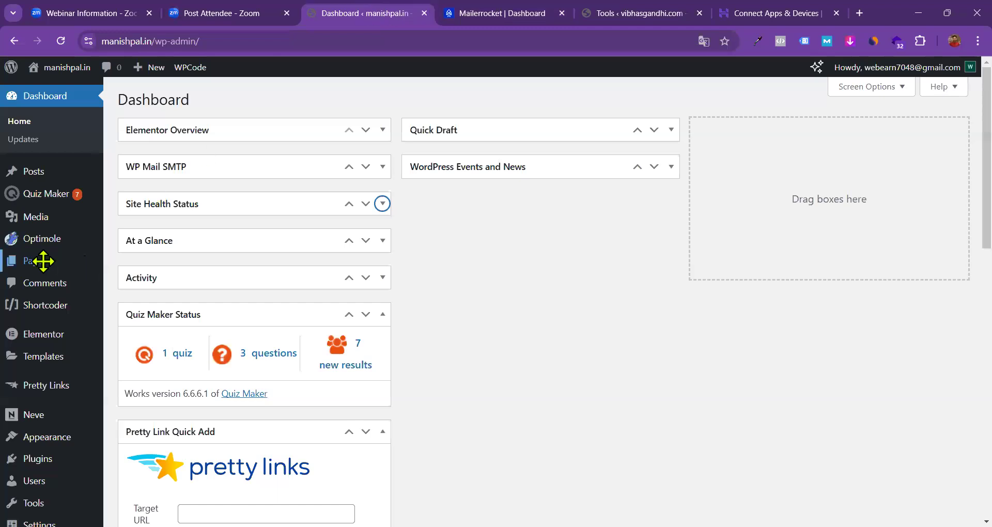
mouse_move(45, 261)
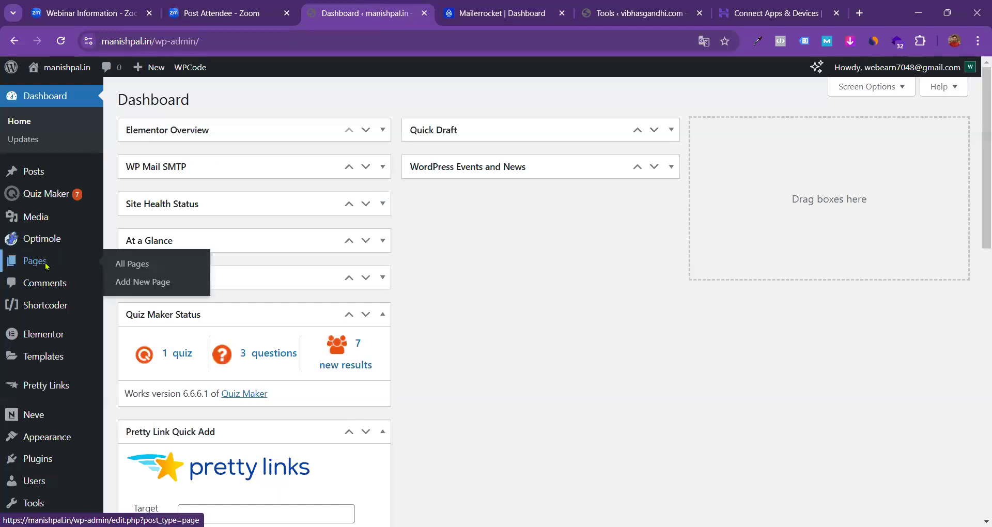
middle_click(46, 263)
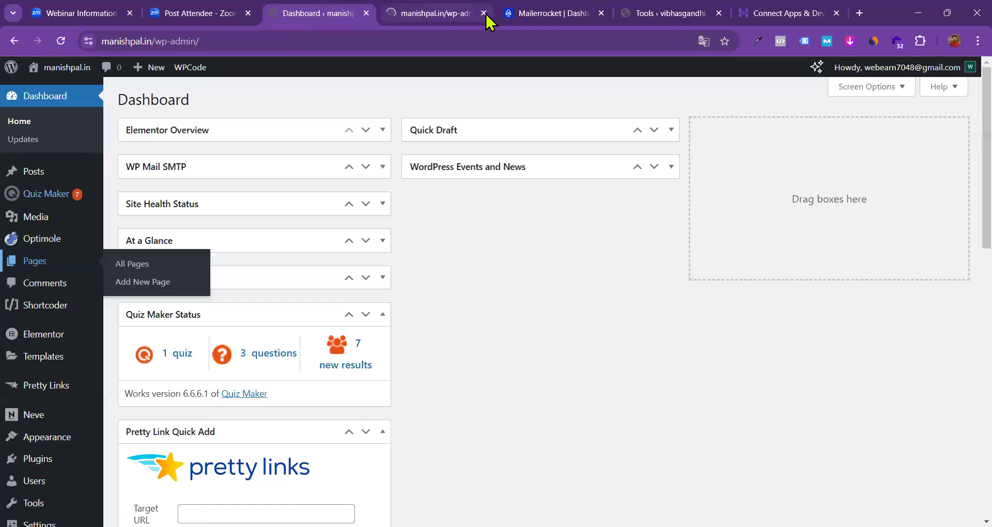
click(486, 15)
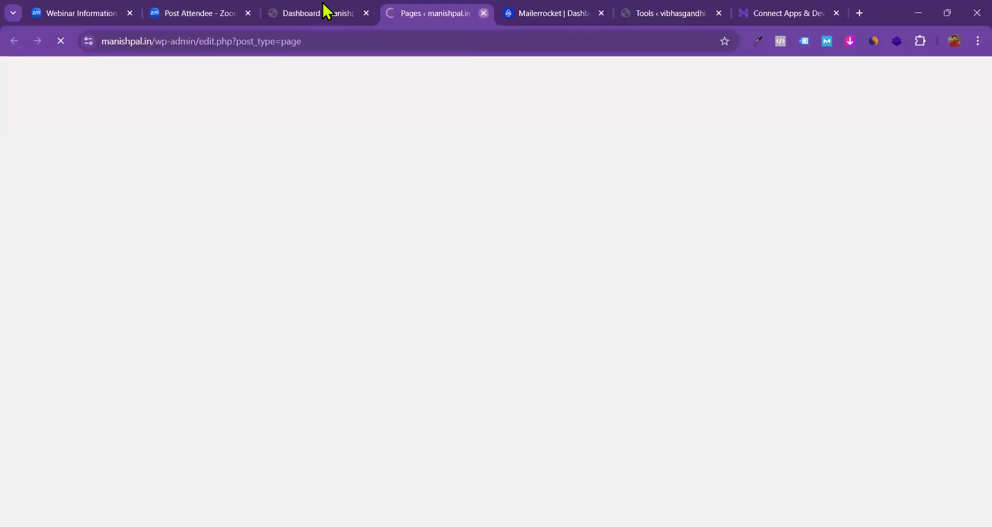
key(ctrl+w)
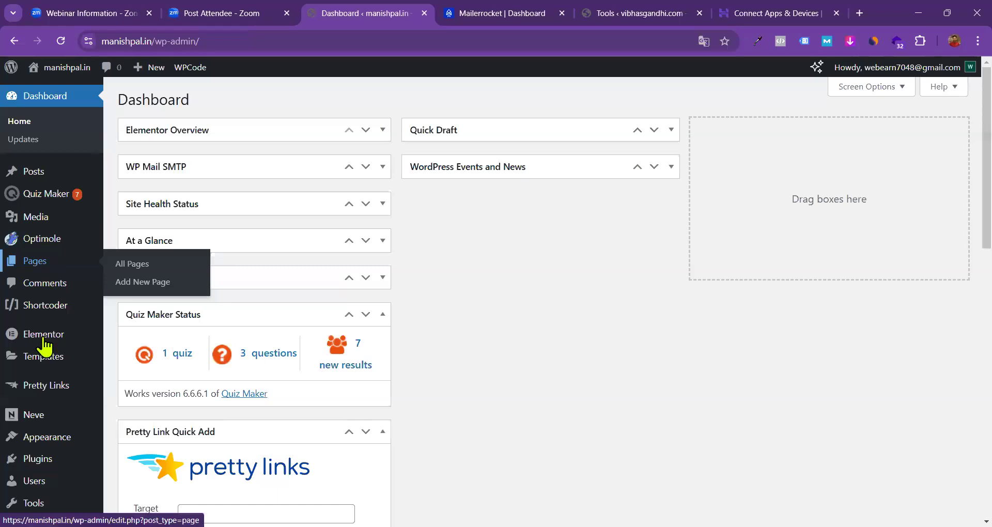
Search the WordPress plugin directory for "bit form", then install and activate Contact Form by Bit Form
scroll(45, 345, down, 2)
mouse_move(45, 346)
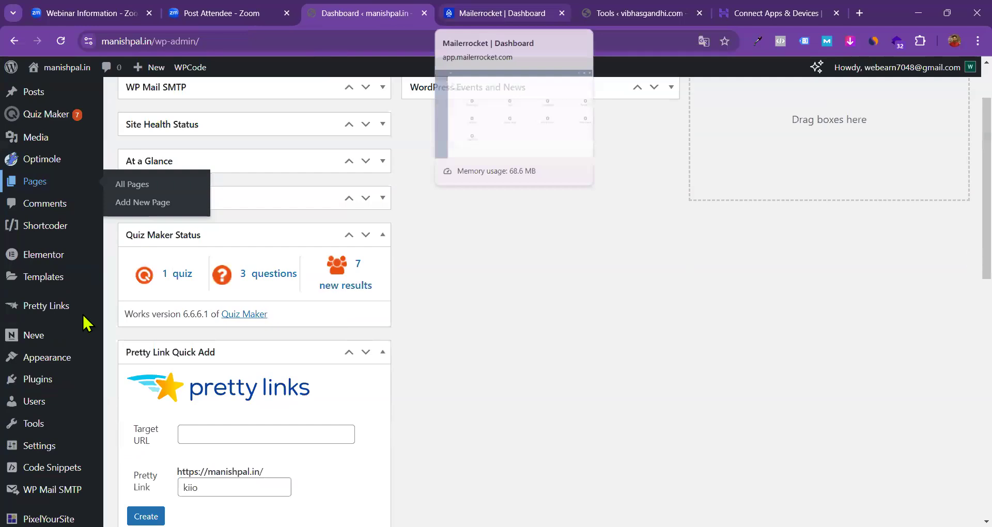
scroll(49, 277, down, 2)
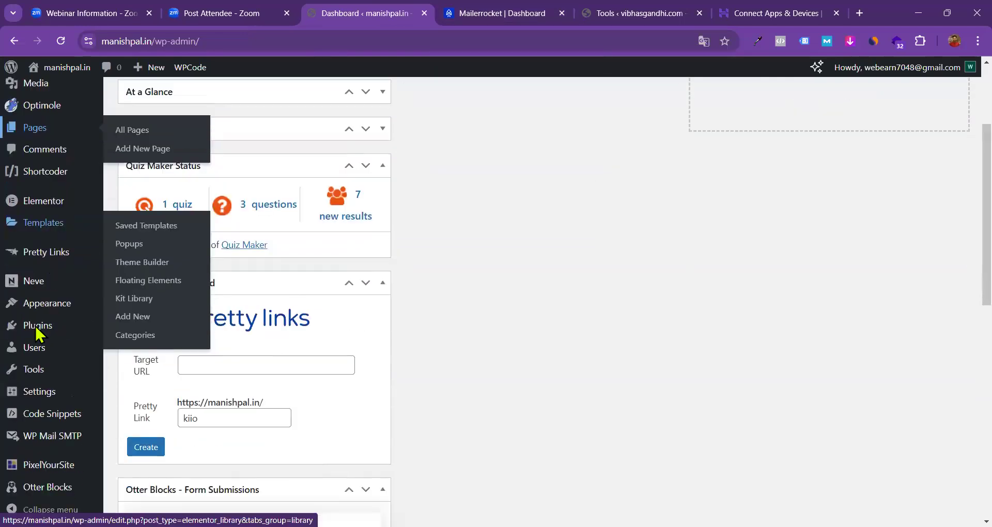
click(35, 325)
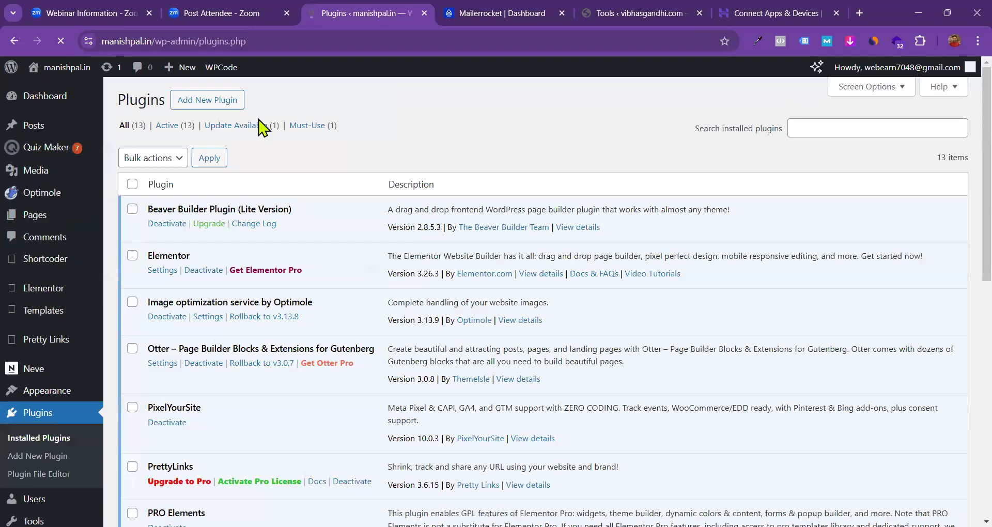
click(216, 109)
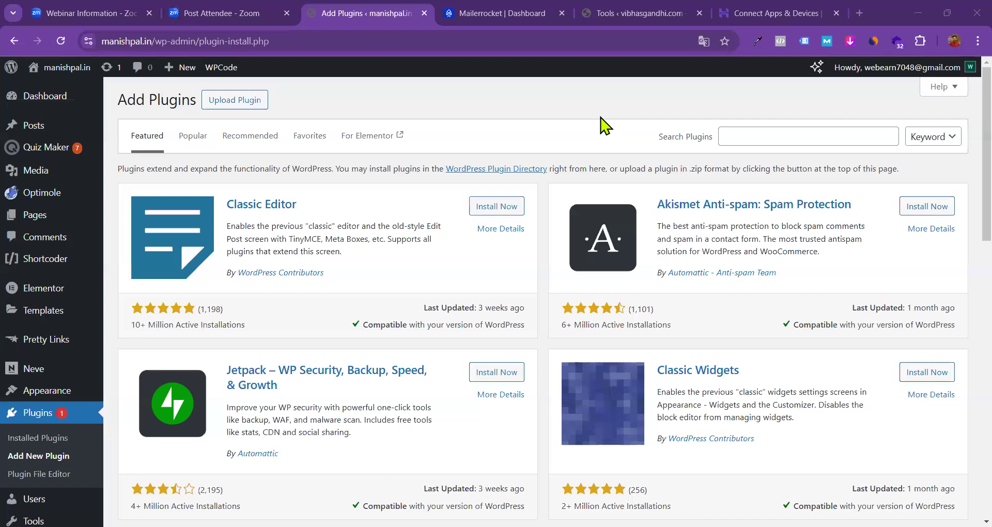
click(742, 136)
text(bit form)
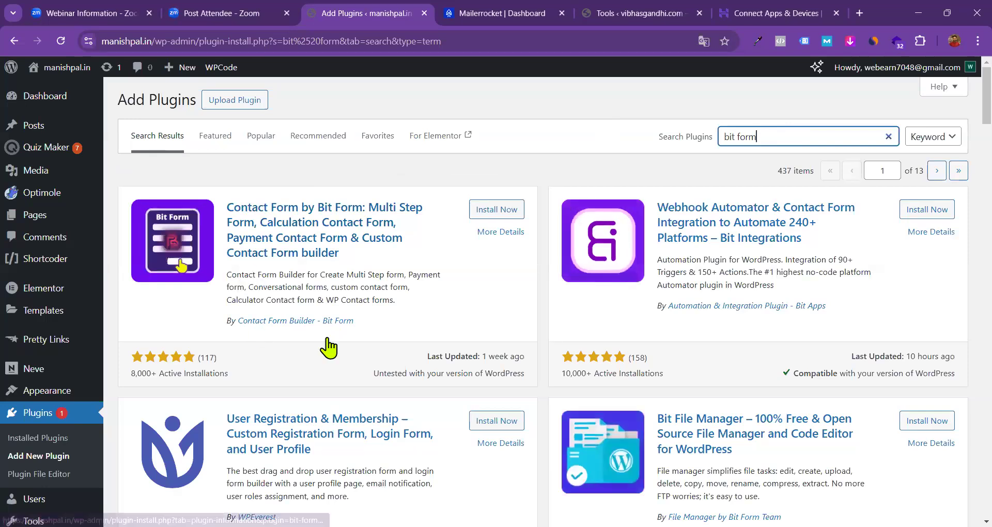
click(503, 208)
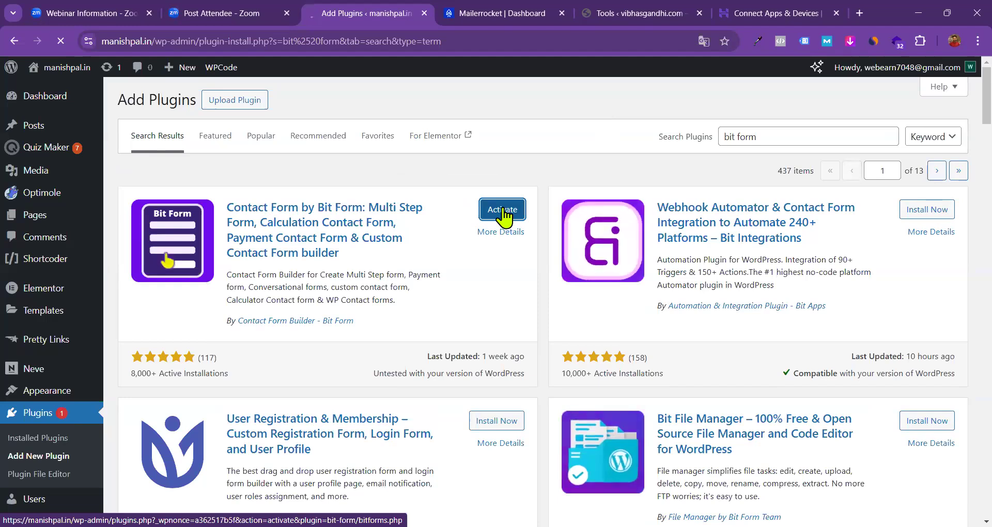
click(503, 210)
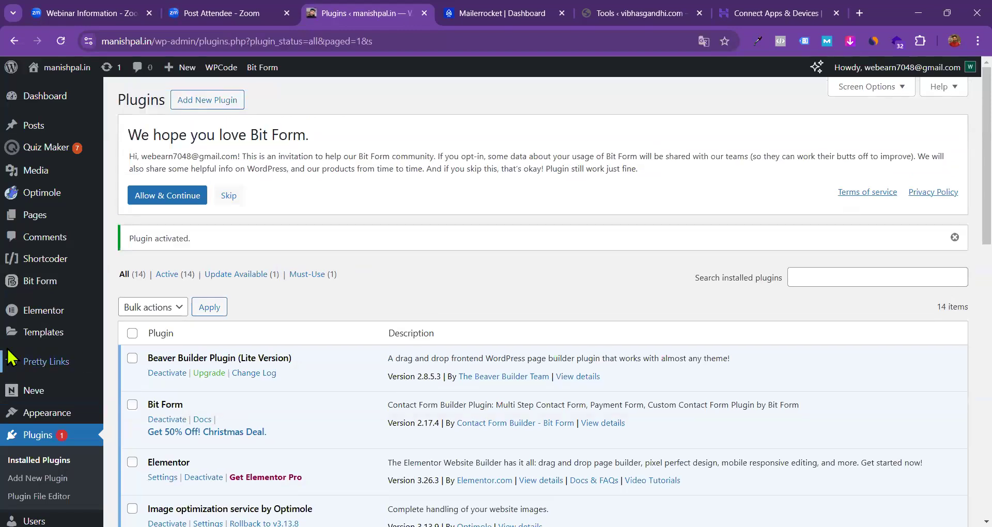
Create a new form in Bit Form from the basic Contact Form template
scroll(10, 357, down, 1)
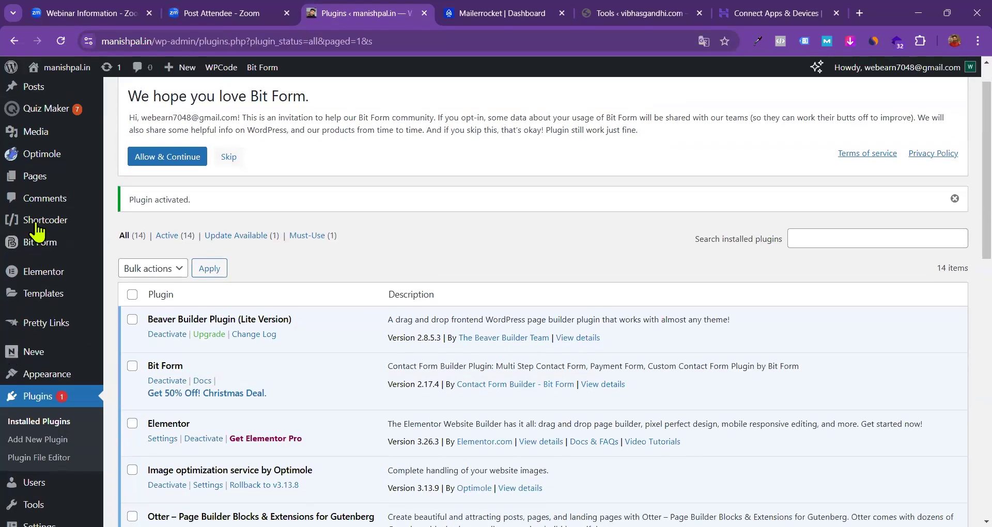
mouse_move(32, 248)
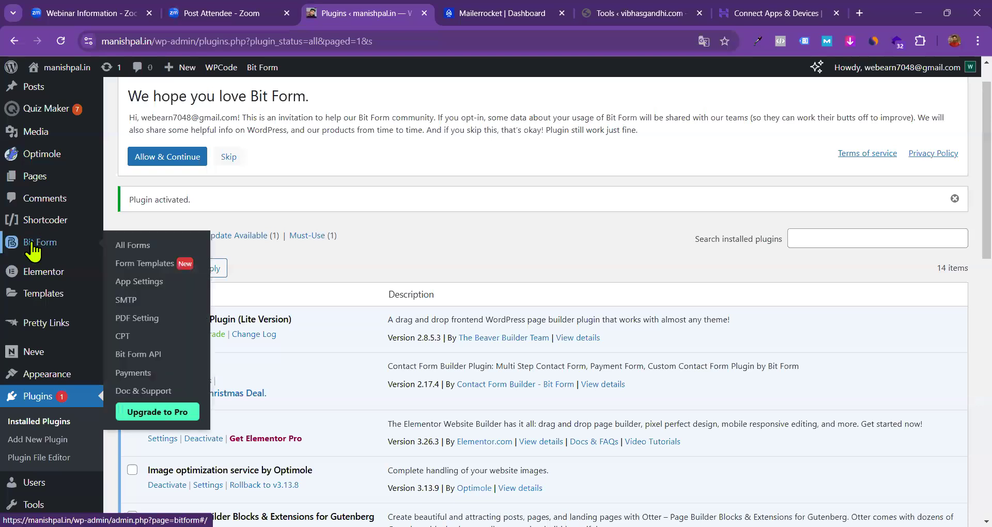
click(139, 247)
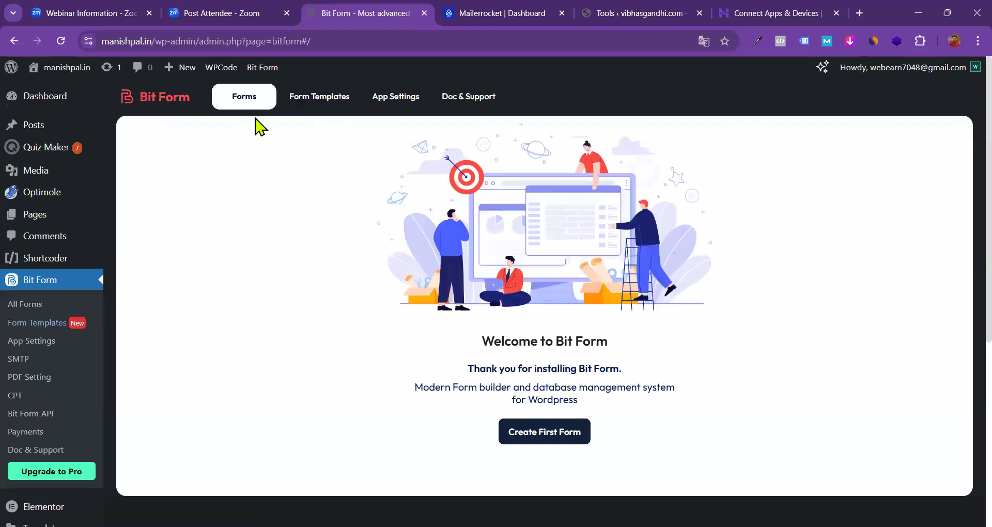
click(317, 102)
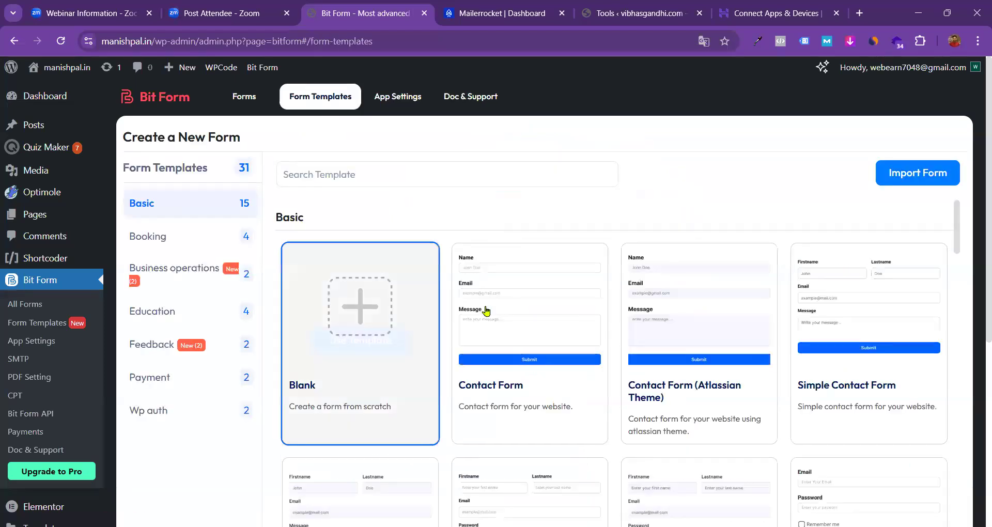
mouse_move(522, 354)
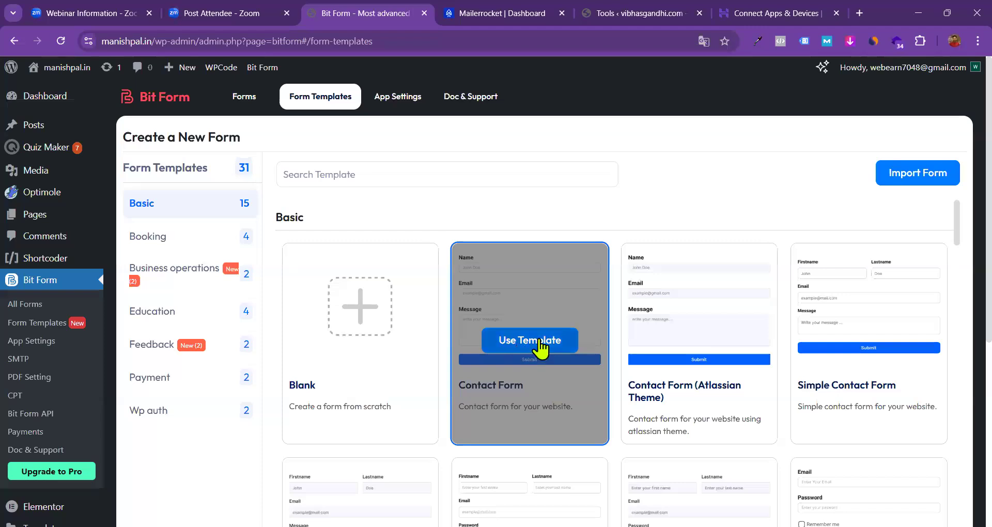
click(532, 344)
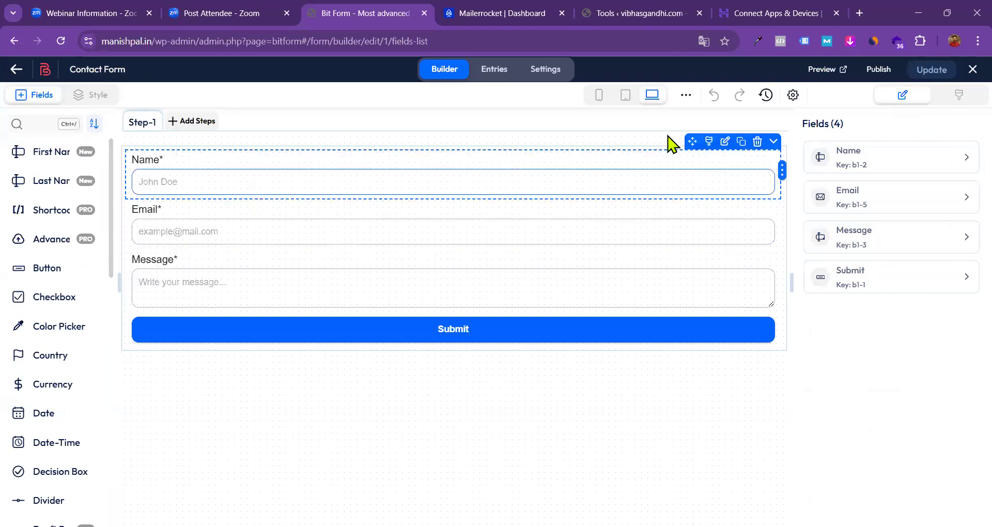
Delete the Name and Message fields from the contact form, keeping only Email and Submit
mouse_move(756, 159)
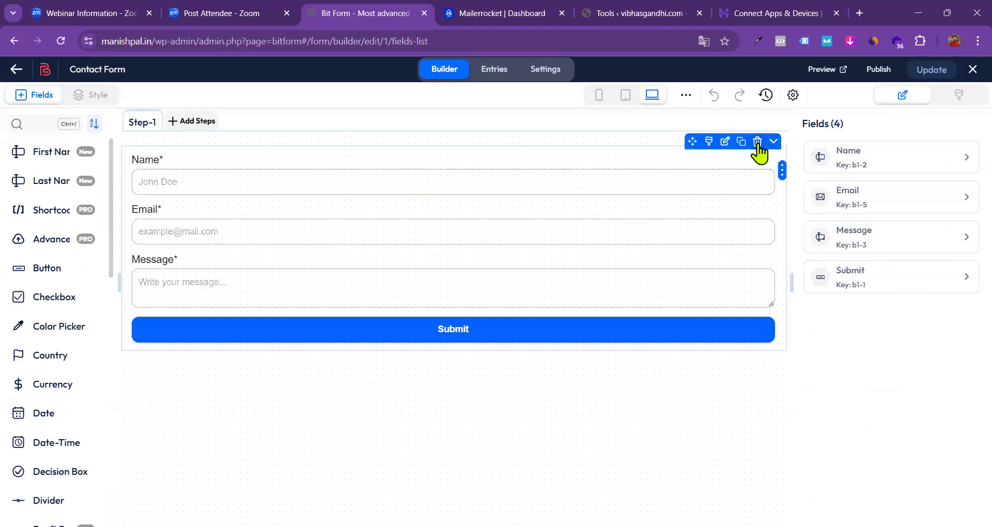
click(758, 143)
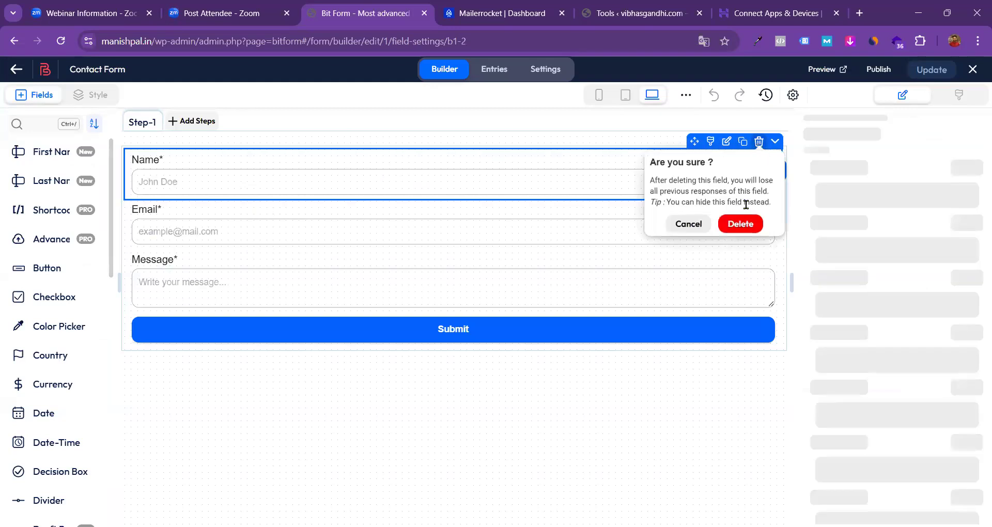
click(743, 230)
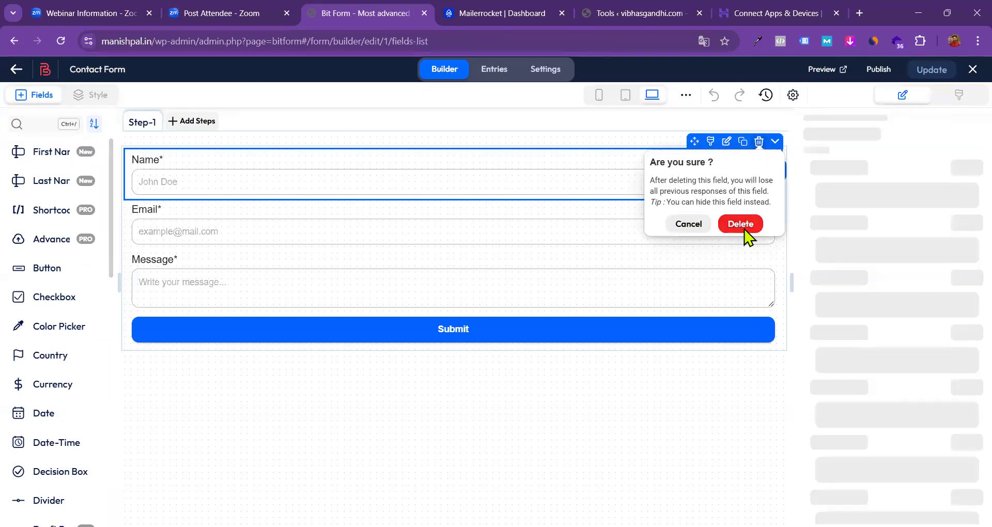
mouse_move(698, 206)
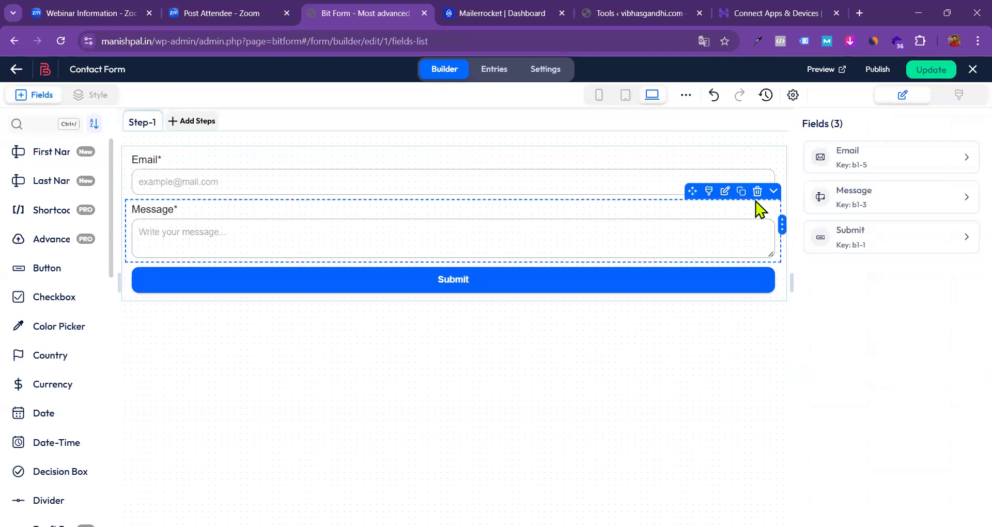
click(757, 192)
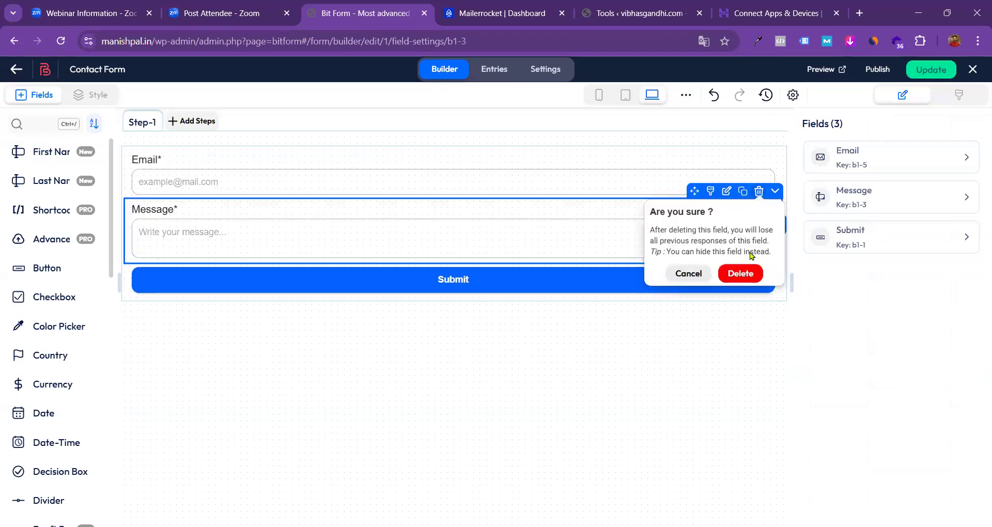
click(744, 275)
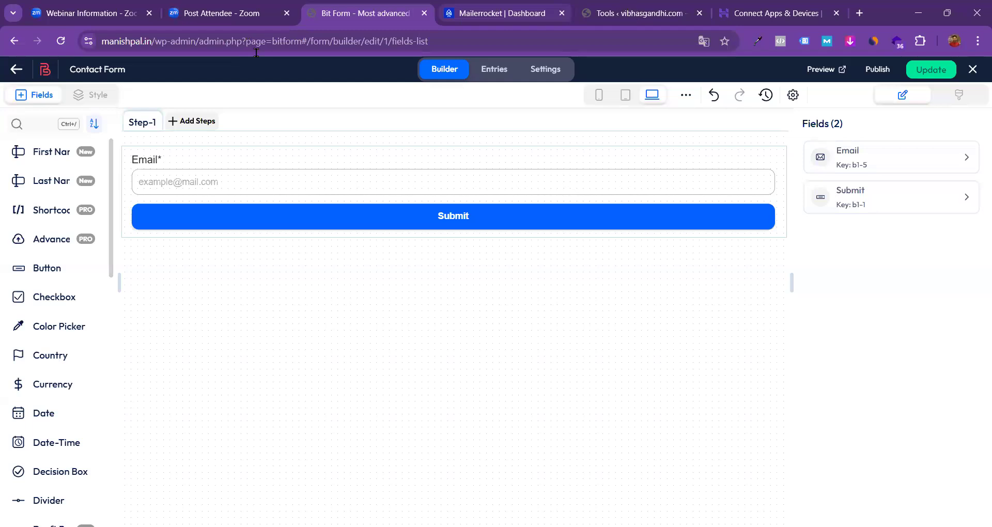
Return to the WordPress site where WP Mail SMTP is configured
click(632, 12)
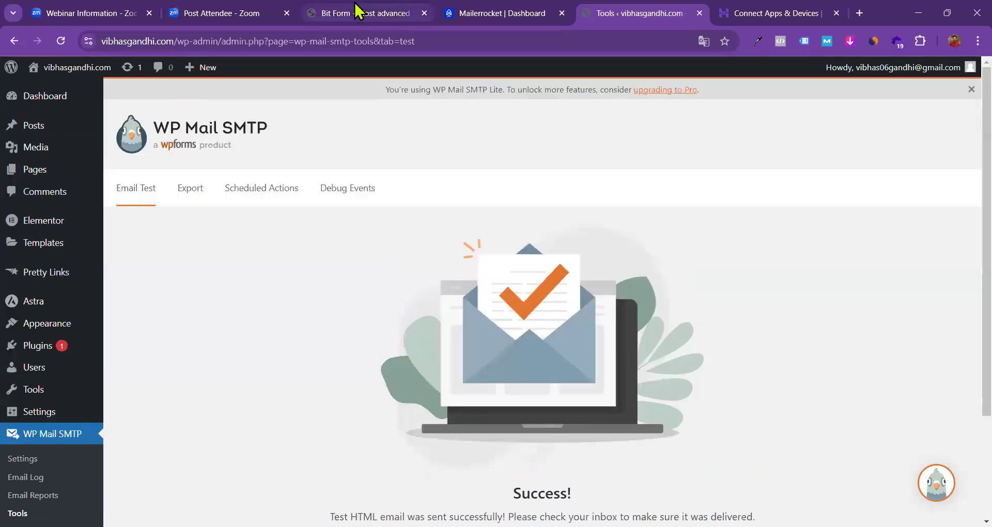
click(355, 12)
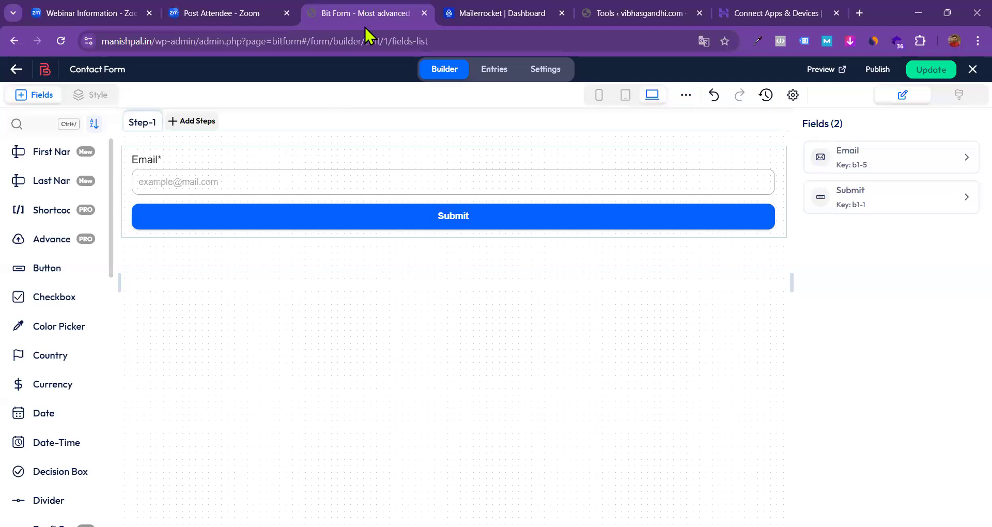
click(655, 12)
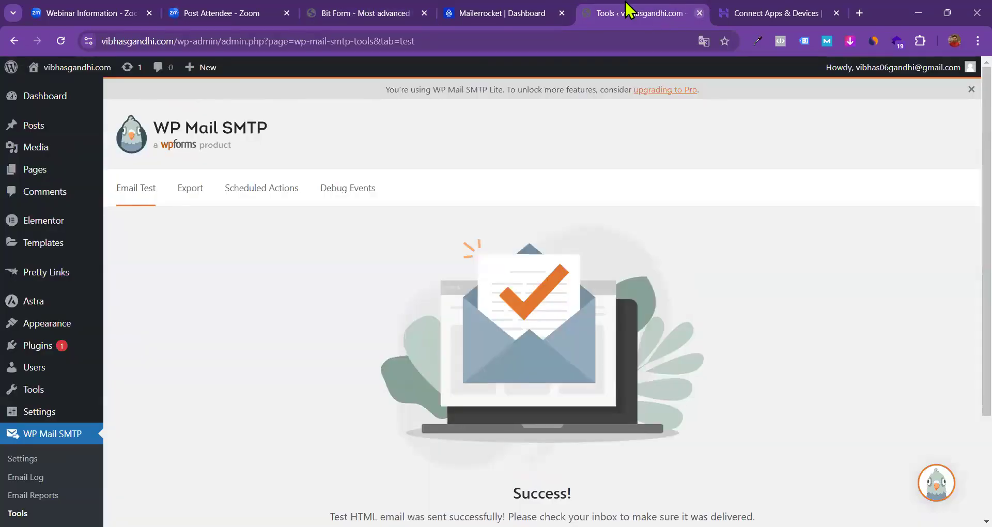
Open the front page of the Bit Form site in a separate browser tab and load it in the Elementor editor
click(317, 16)
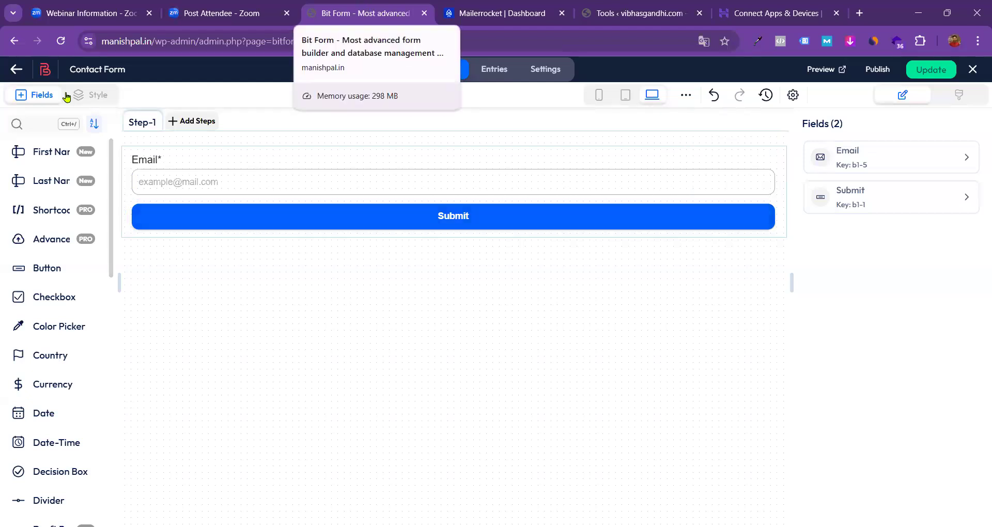
drag(151, 41, 87, 46)
key(ctrl+c)
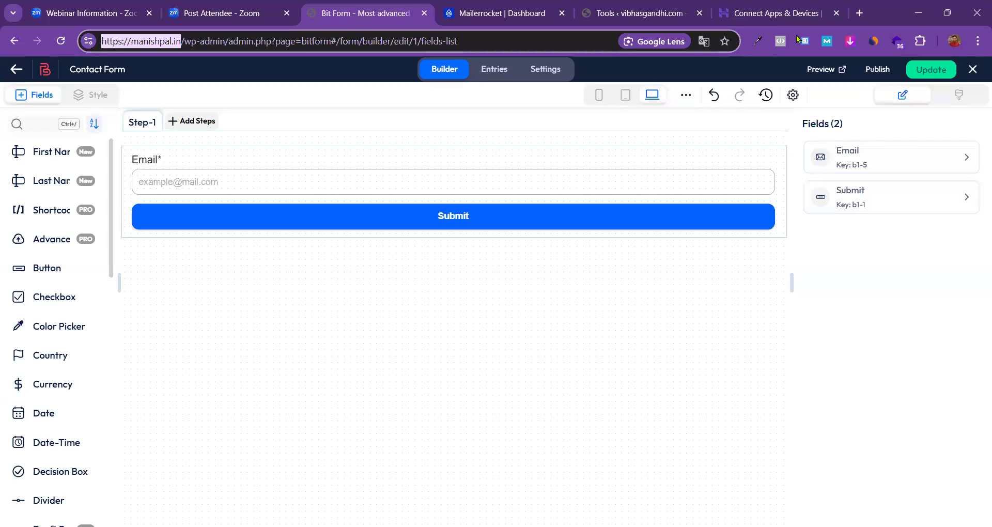
click(861, 14)
key(ctrl+v)
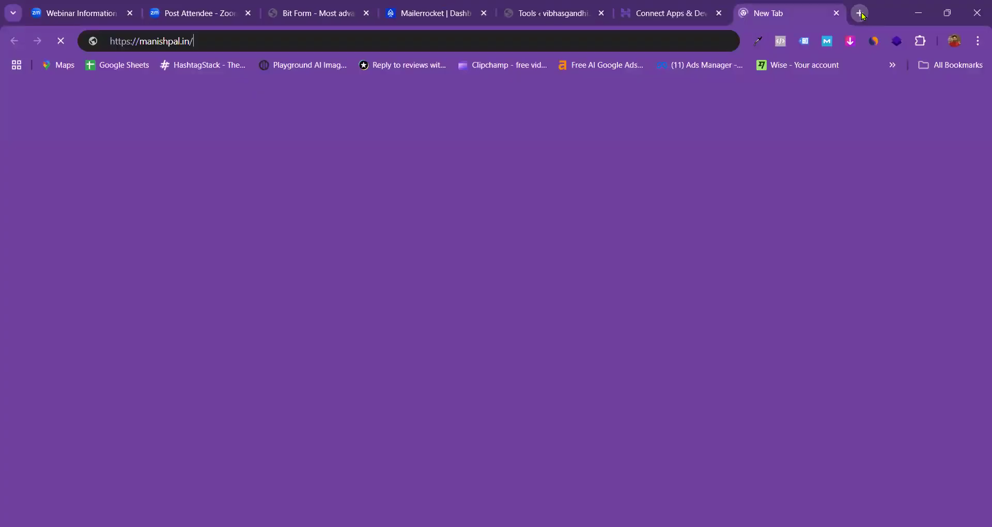
key(Return)
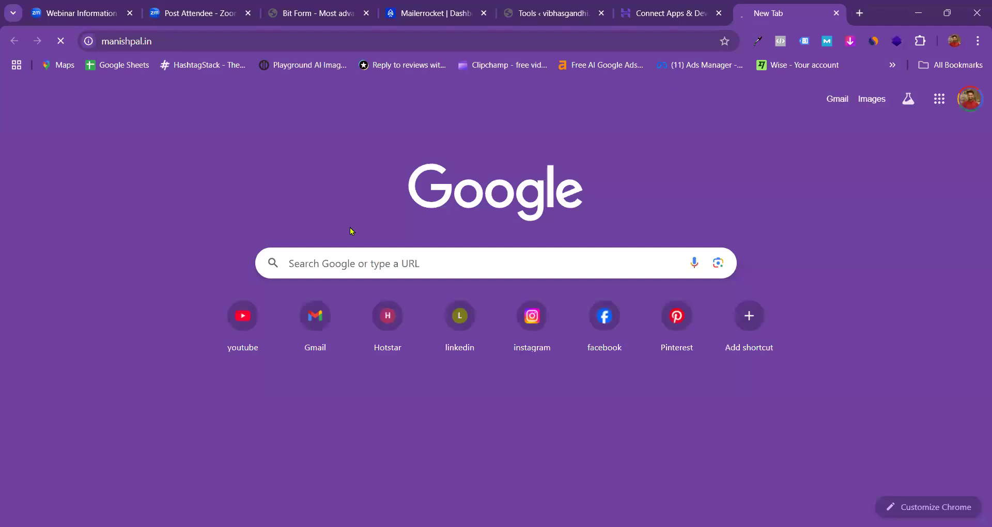
drag(782, 9, 401, 29)
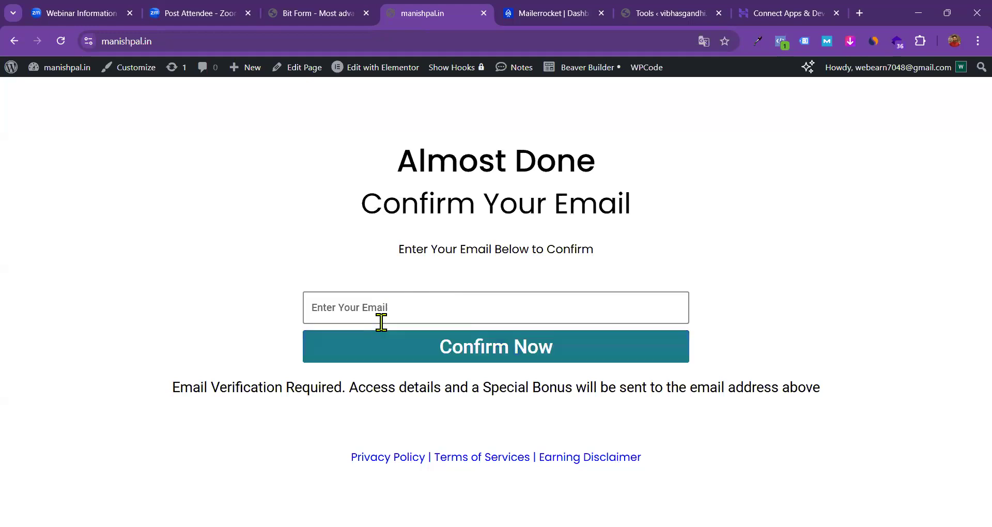
click(388, 70)
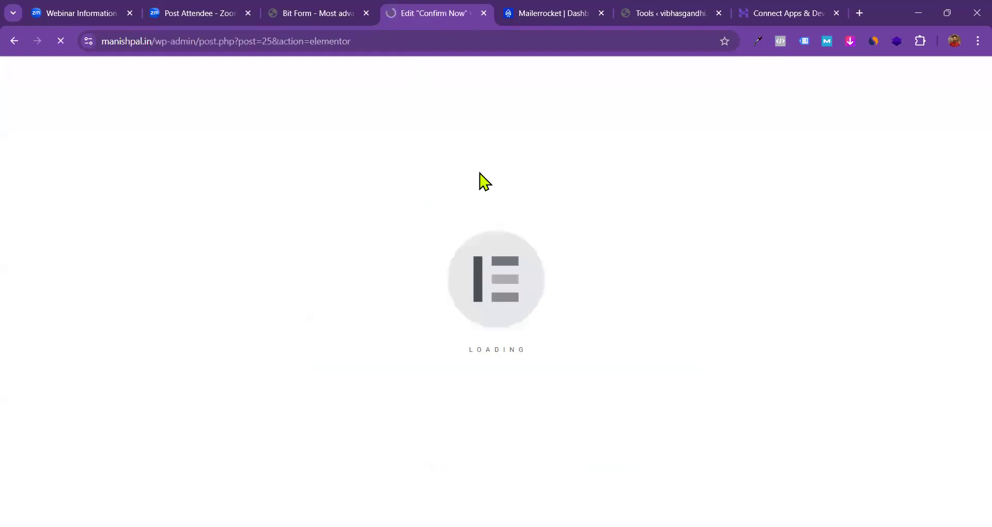
click(302, 9)
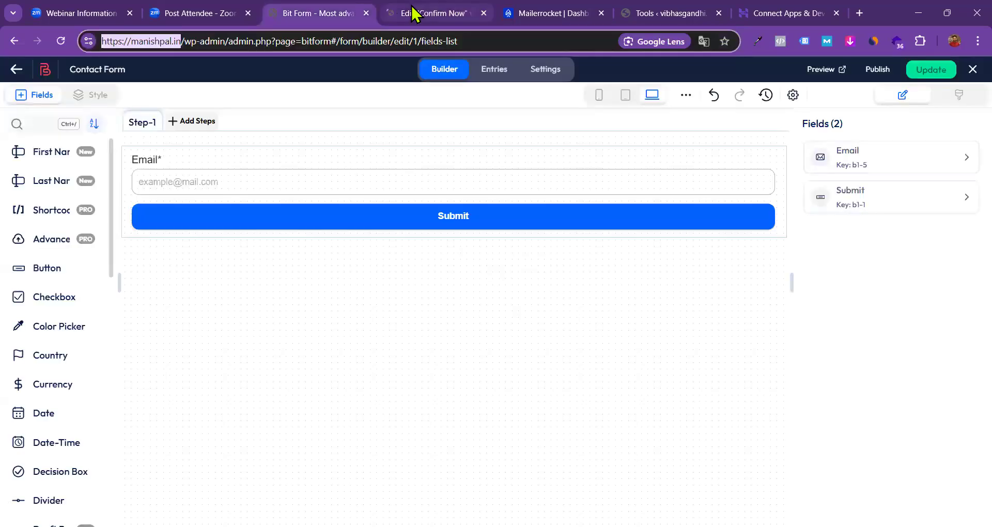
click(414, 11)
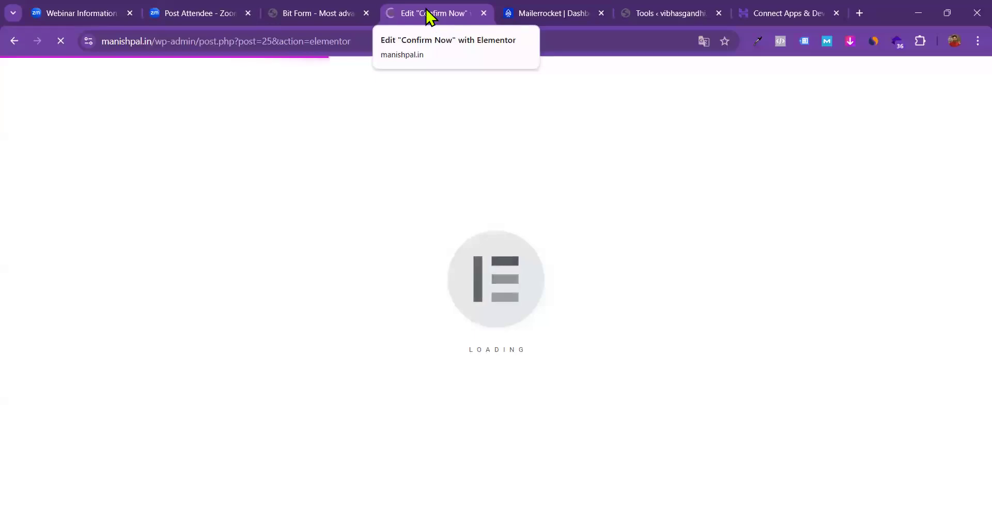
Return to the Bit Form builder and set the submit button's text to "Confirm Now"
click(322, 15)
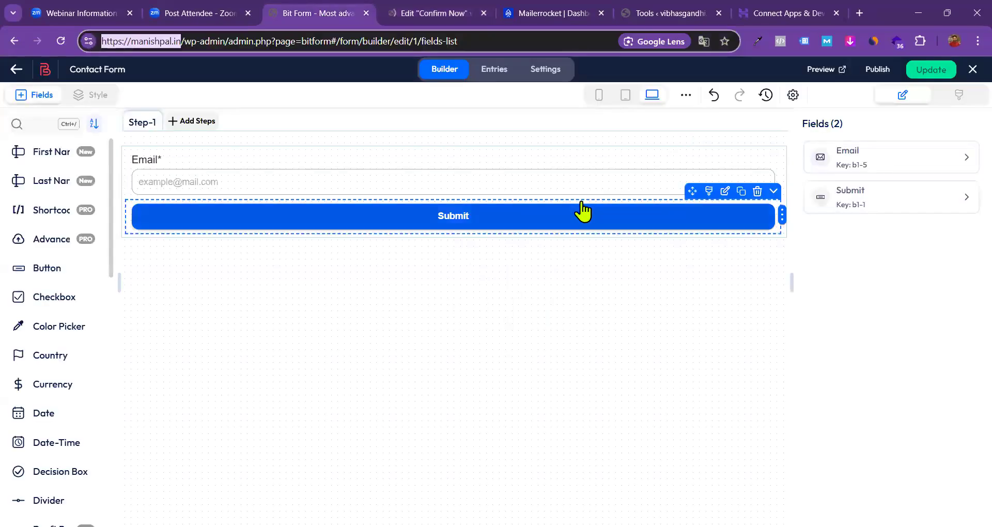
click(725, 194)
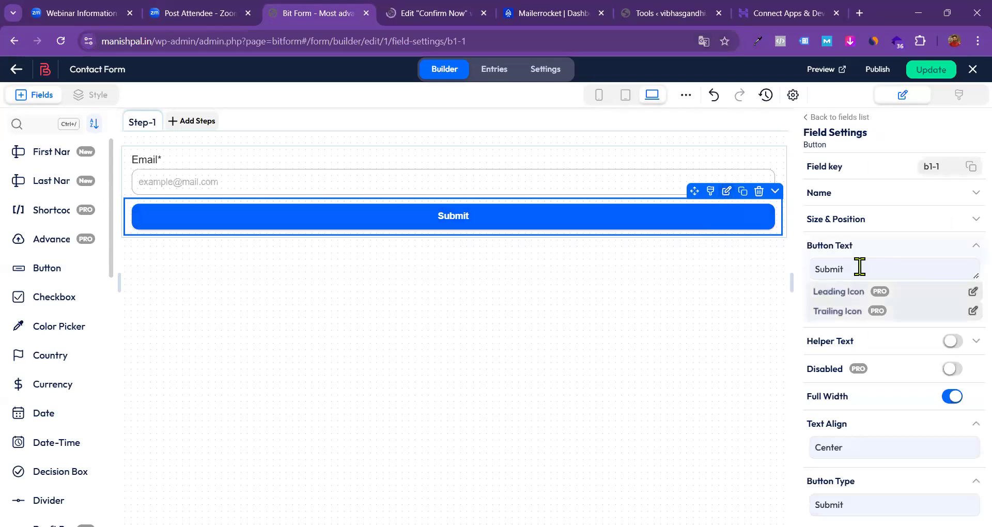
drag(860, 266, 780, 285)
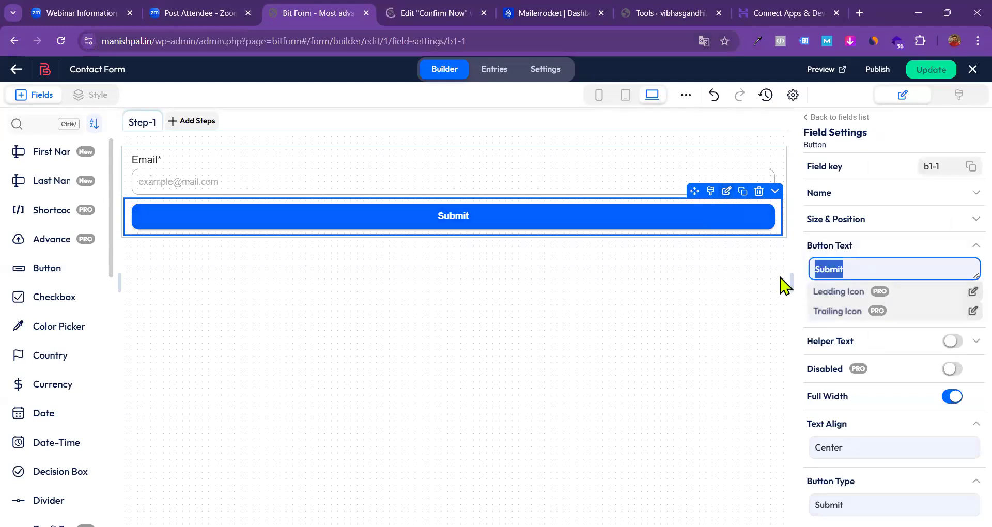
key(BackSpace)
text(Con)
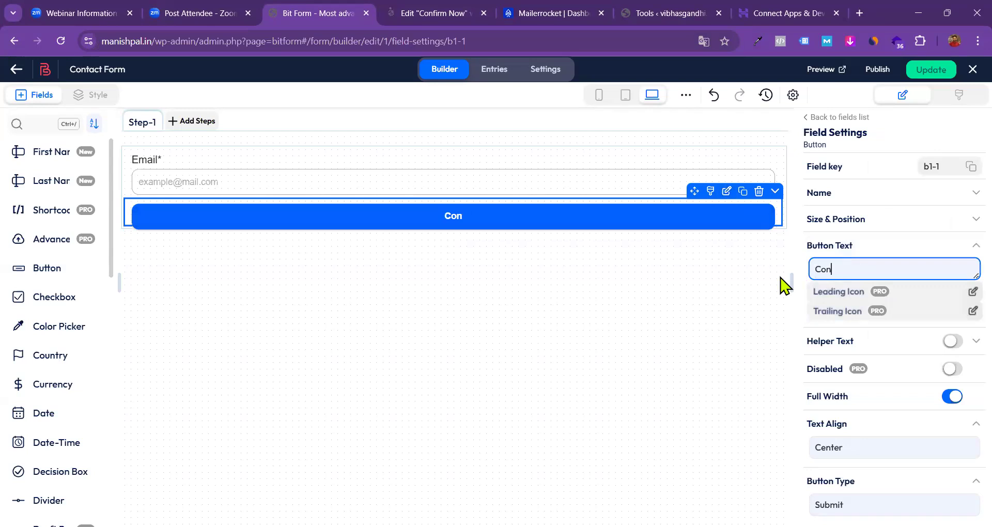
text(firm)
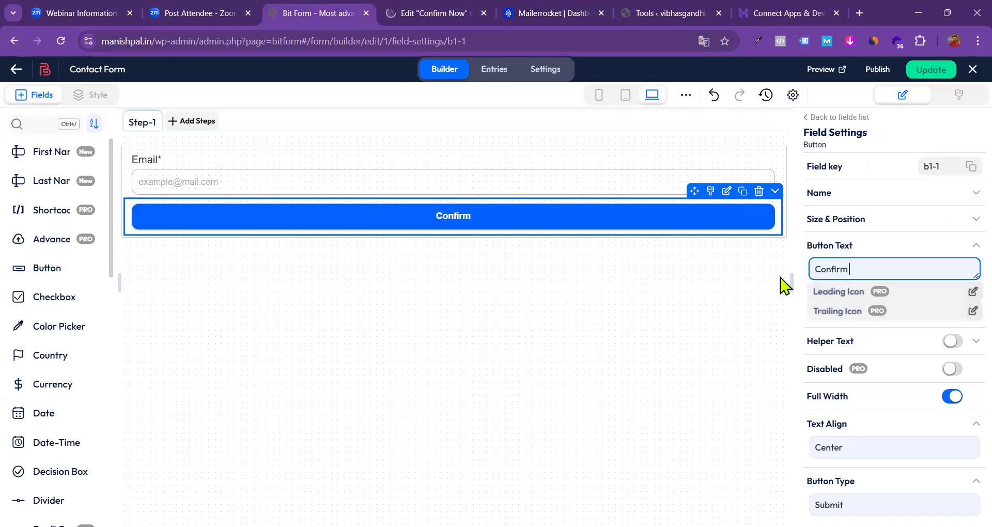
text( NOW)
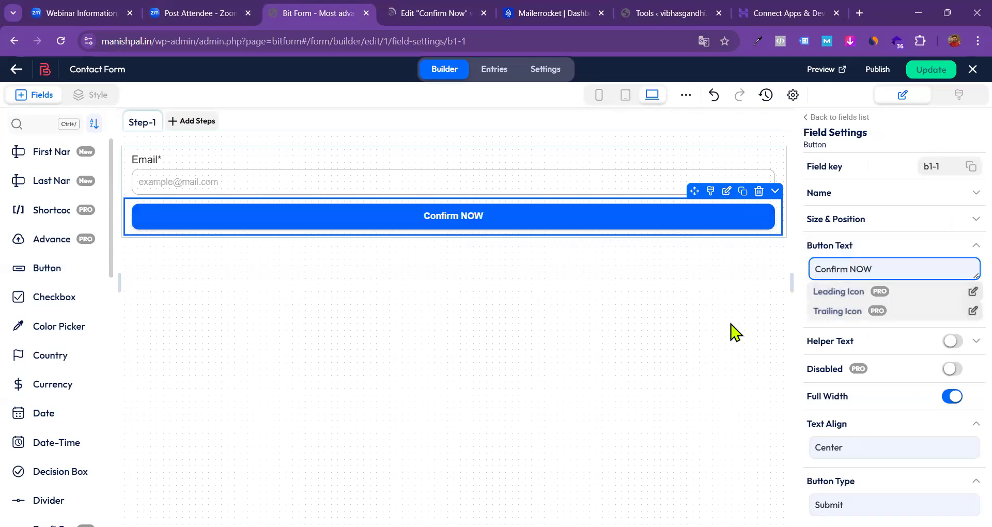
click(467, 230)
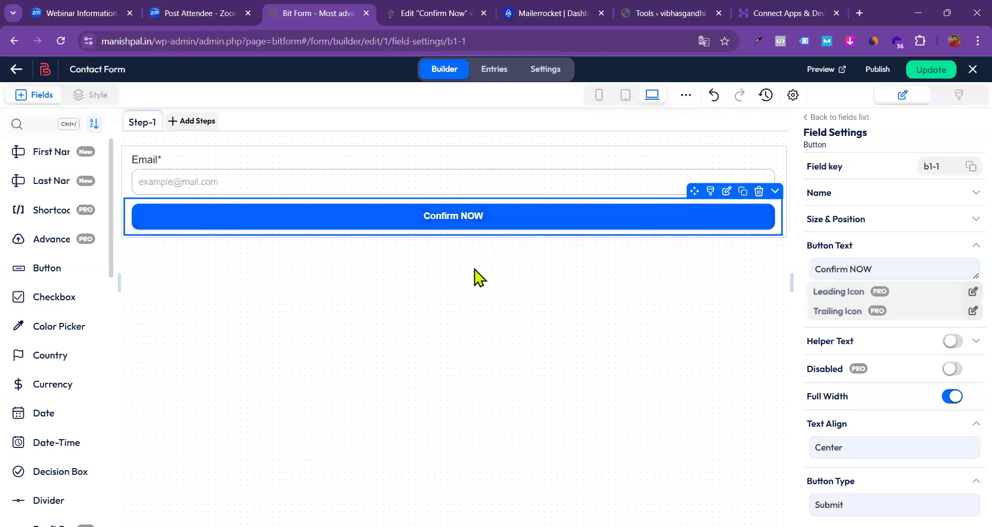
click(880, 264)
key(BackSpace)
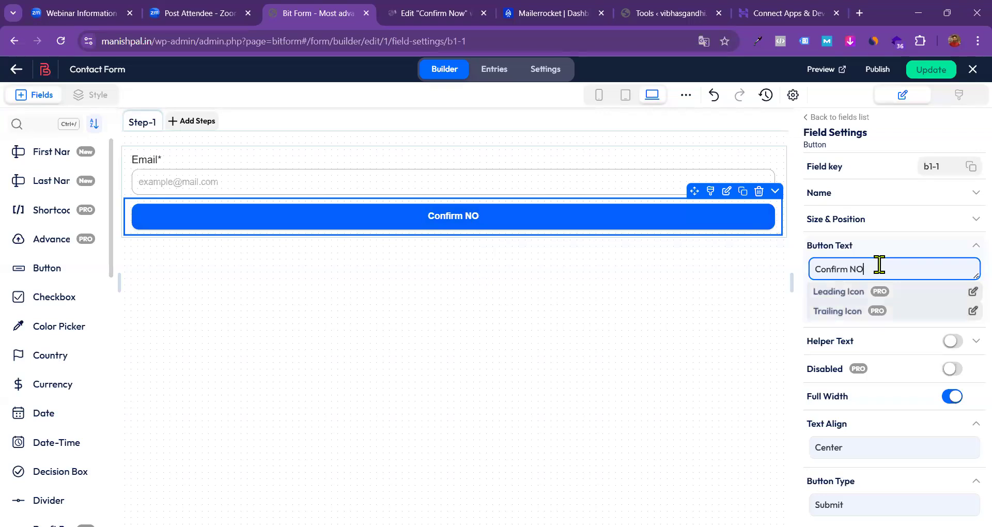
key(BackSpace)
text(ow)
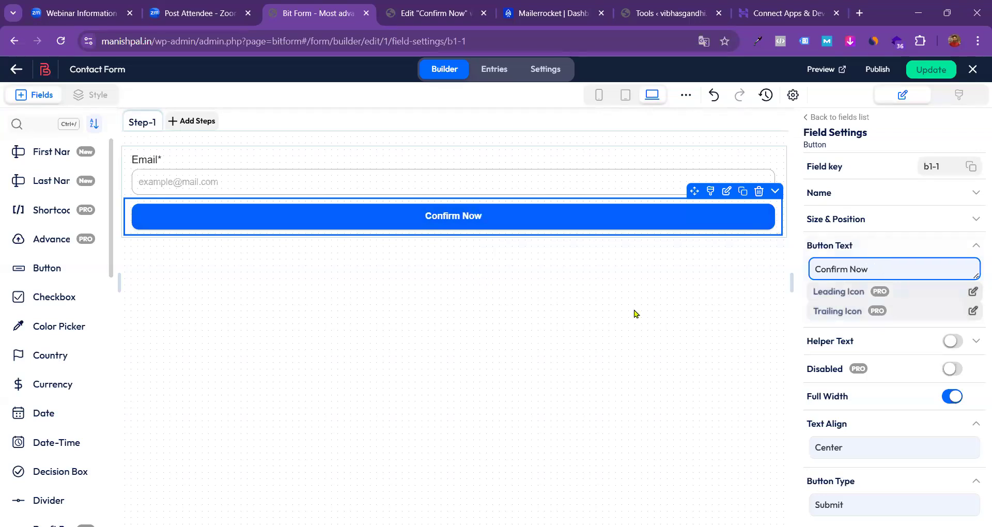
click(636, 314)
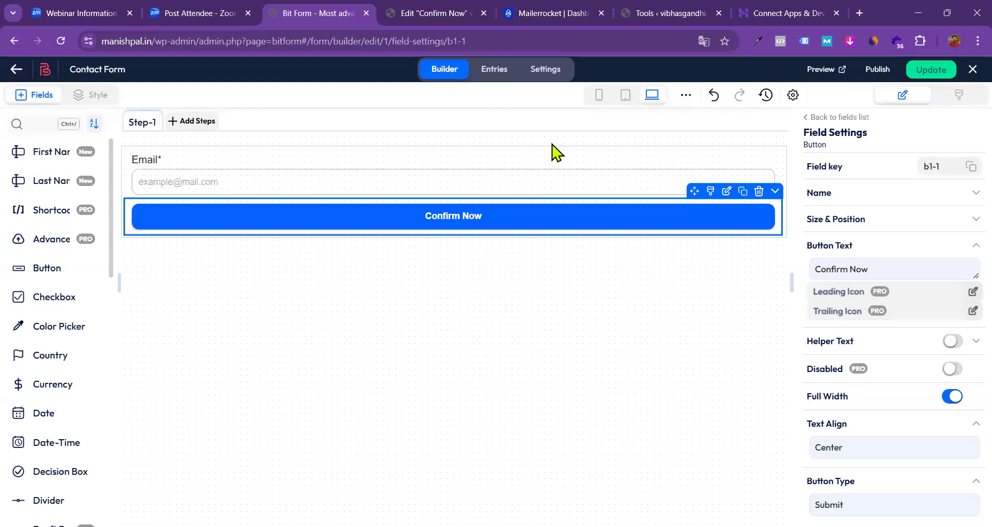
Rename the form's redirect confirmation to "Thank Page Redirect" and expand it to its custom link setting
click(546, 72)
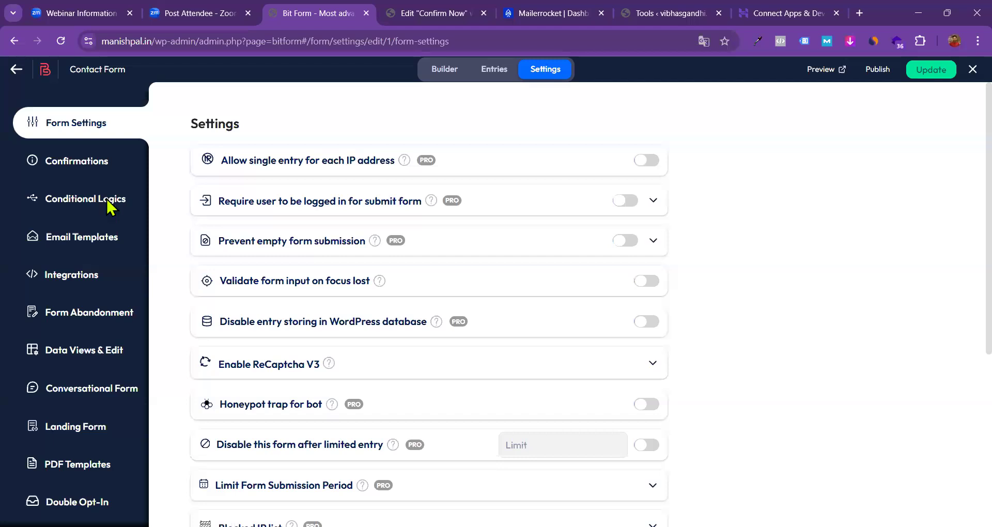
click(88, 164)
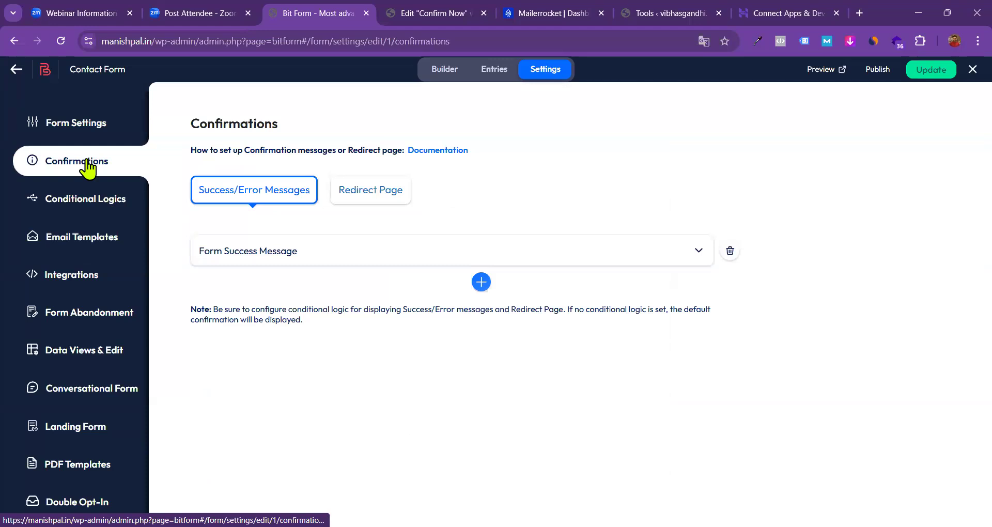
click(370, 196)
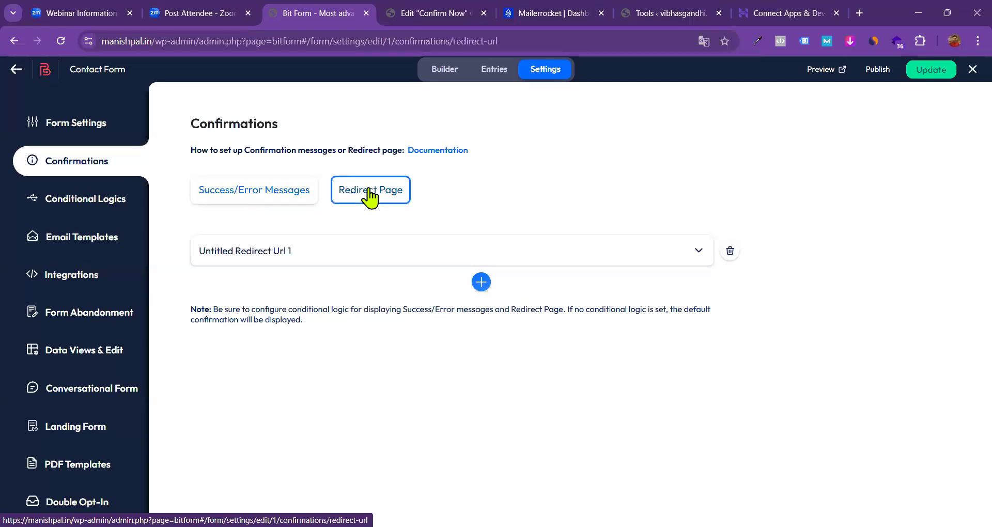
click(328, 247)
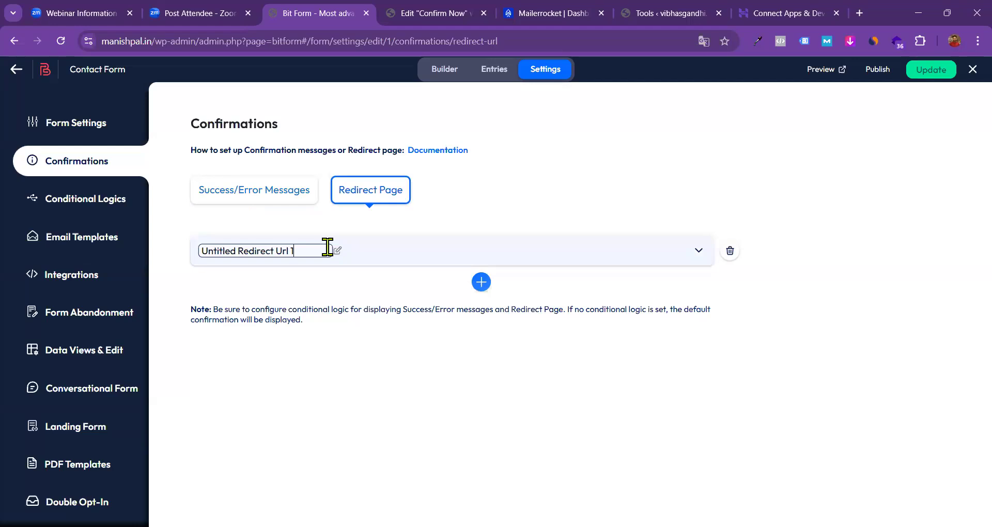
key(ctrl+a)
key(BackSpace)
text(Thank Page Redirect)
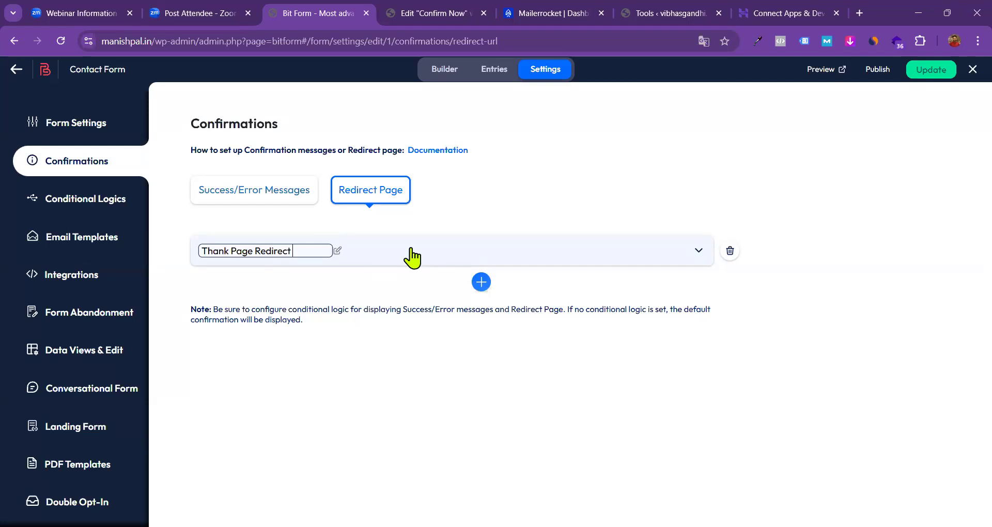
click(698, 253)
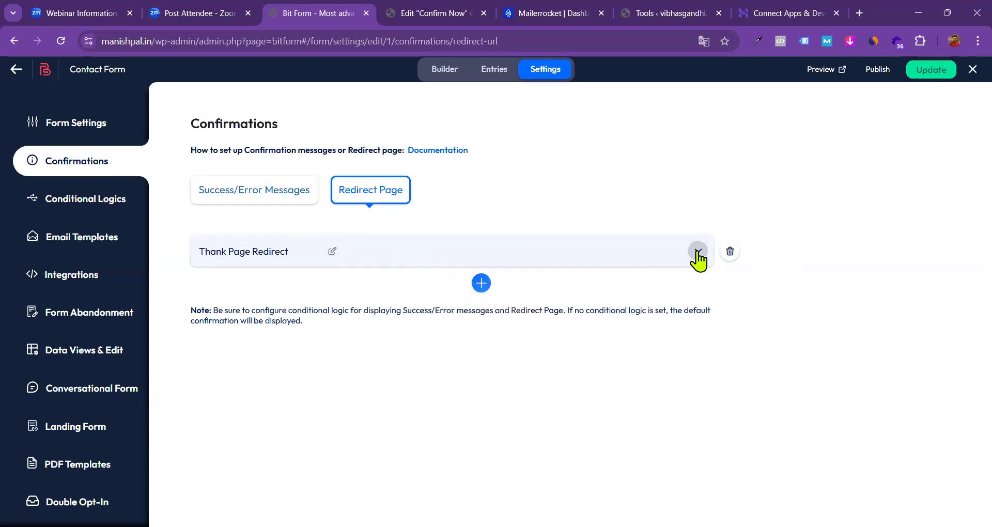
click(269, 351)
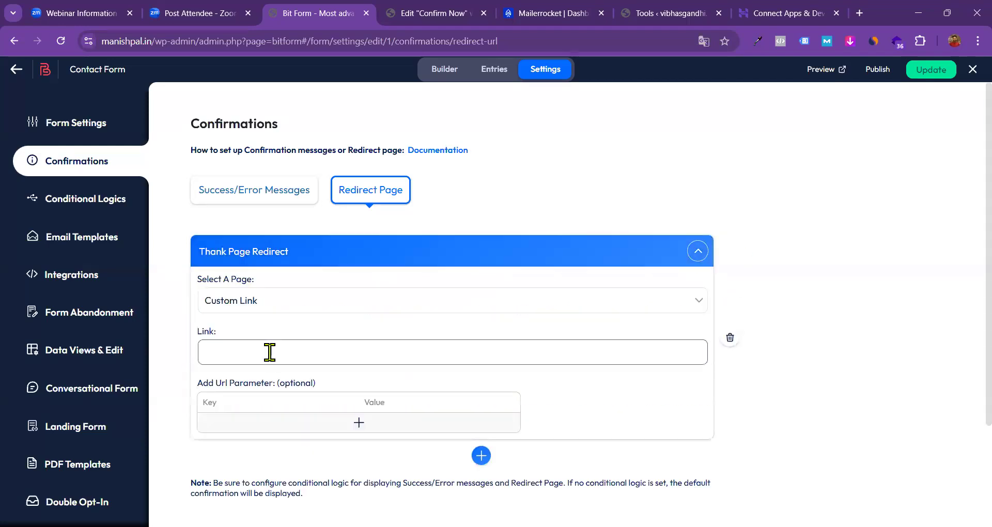
Check the Confirm Now page in Elementor and open the site's front page in a new browser tab
click(438, 11)
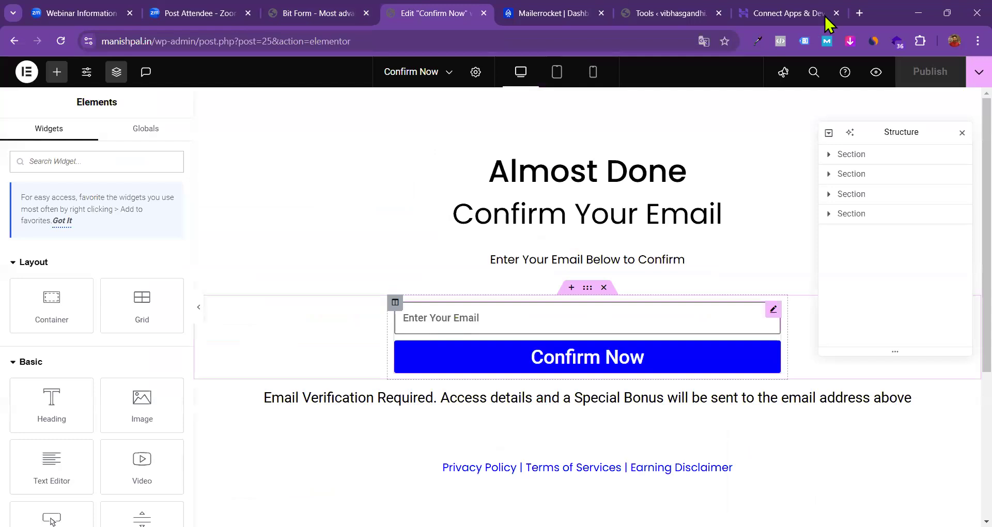
click(860, 13)
text(man)
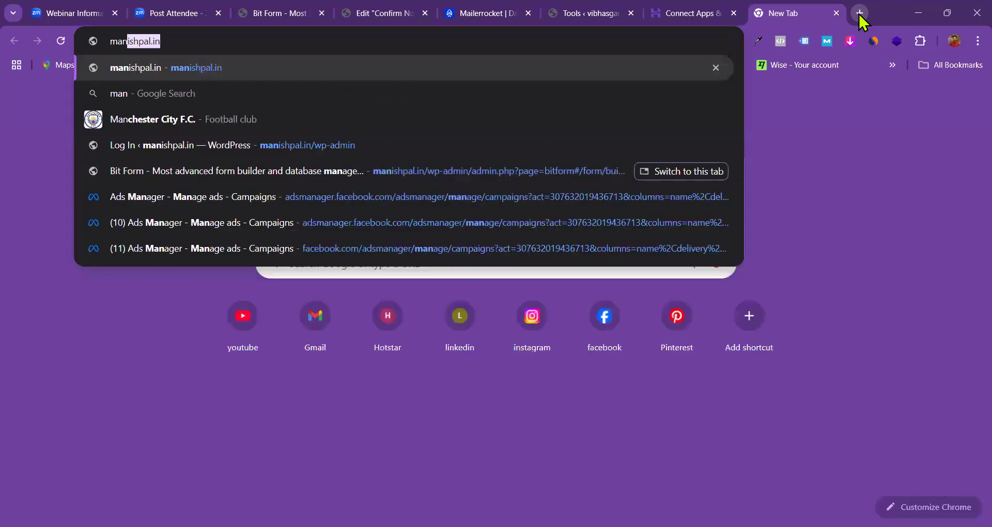
key(Return)
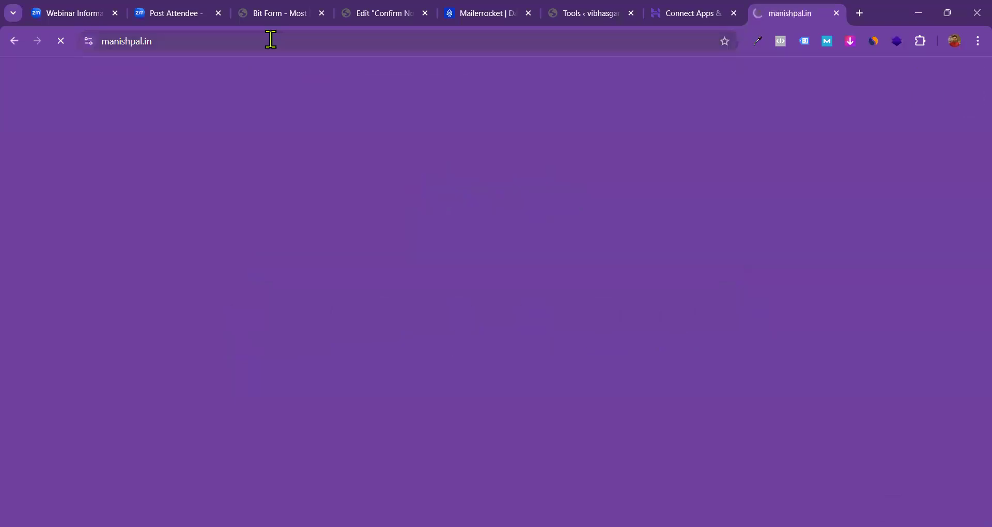
click(270, 39)
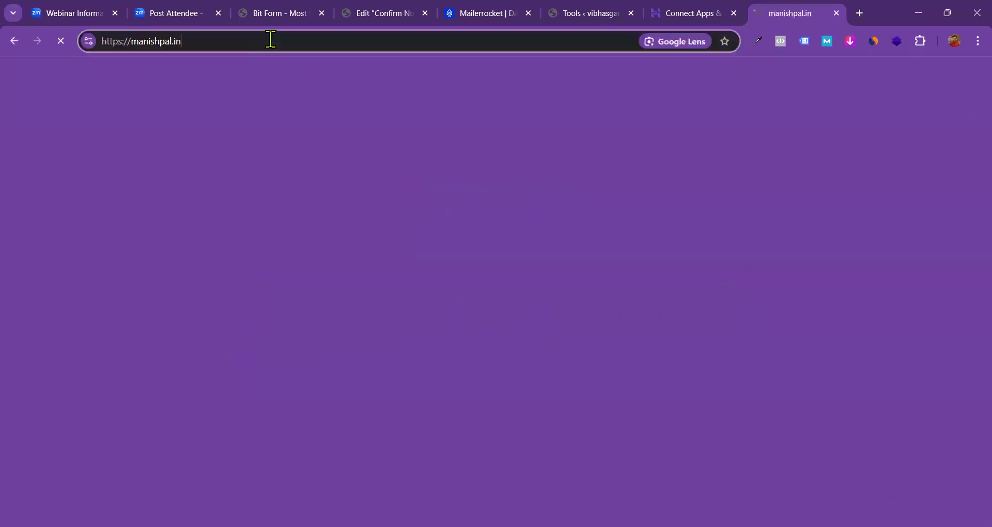
text(/th)
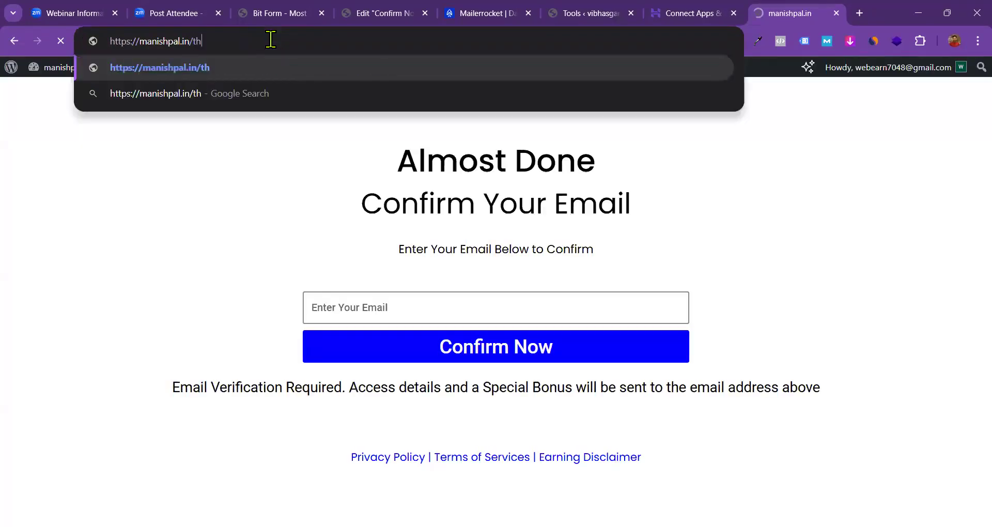
text(a)
key(BackSpace)
key(BackSpace)
key(BackSpace)
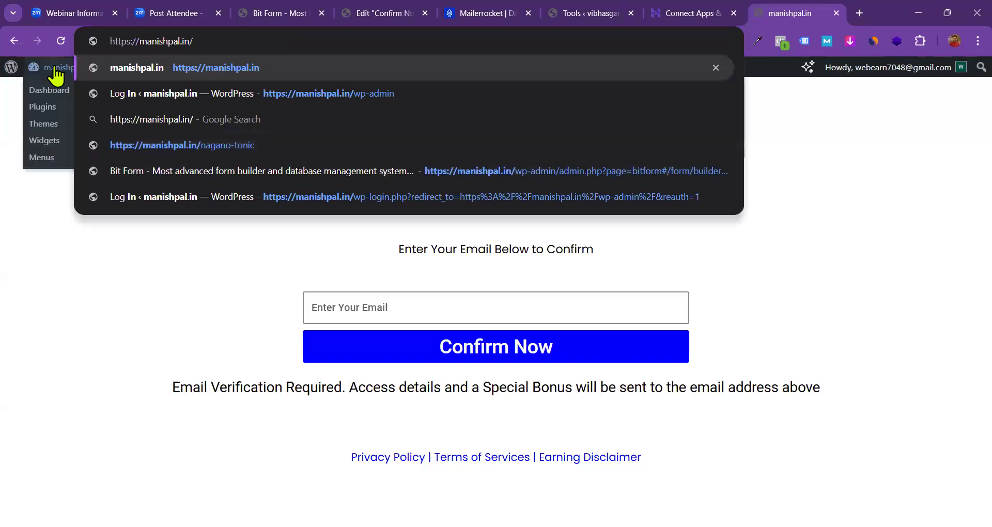
Open the WordPress site's list of pages and view the Thank You page in a new browser tab
click(48, 86)
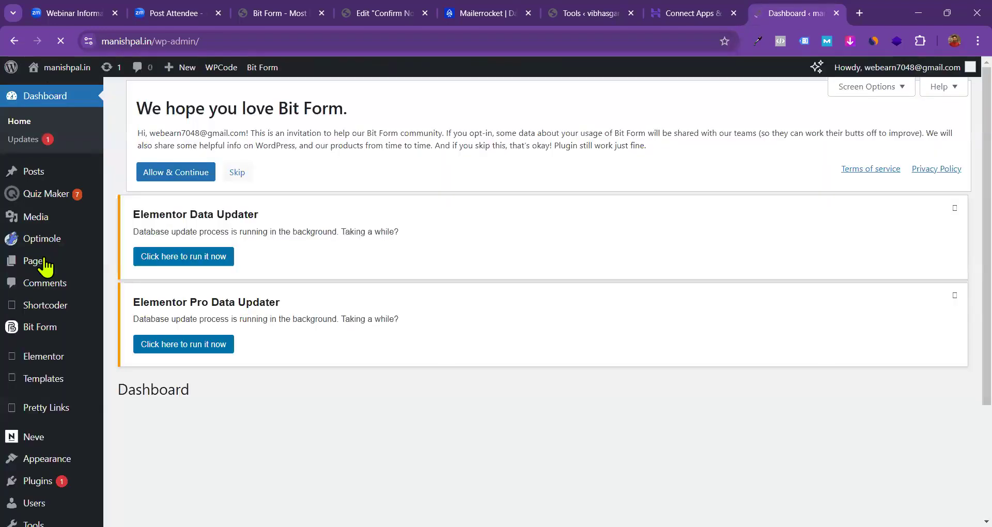
mouse_move(45, 266)
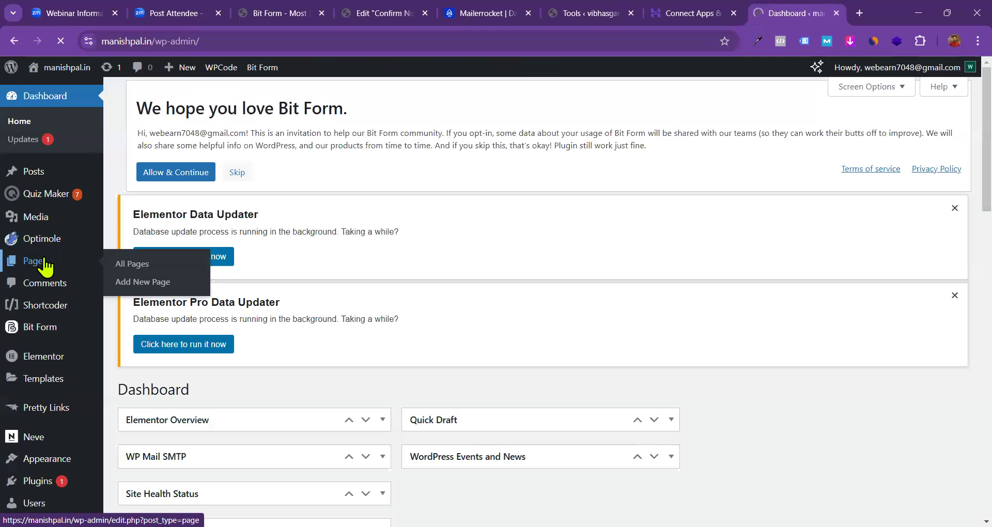
click(46, 265)
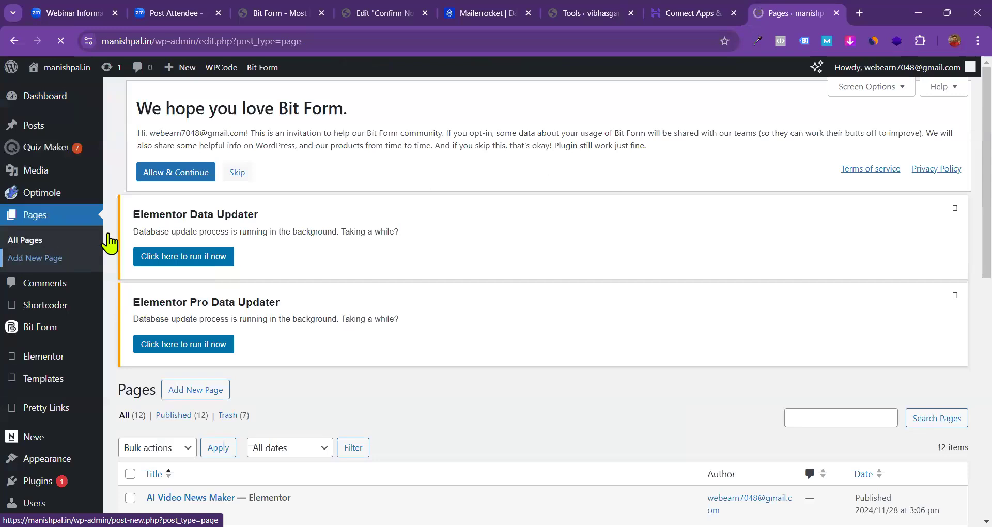
scroll(277, 391, down, 4)
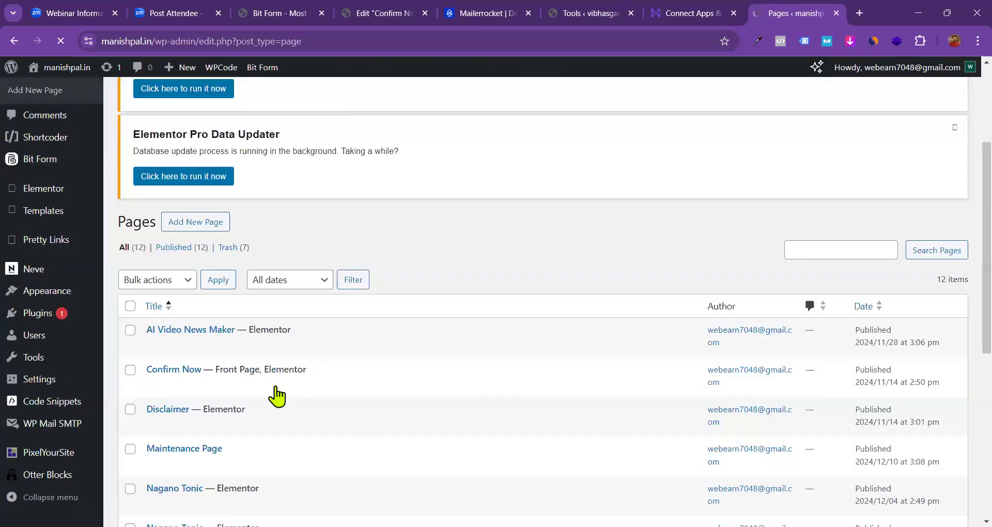
scroll(276, 392, down, 1)
scroll(277, 395, down, 4)
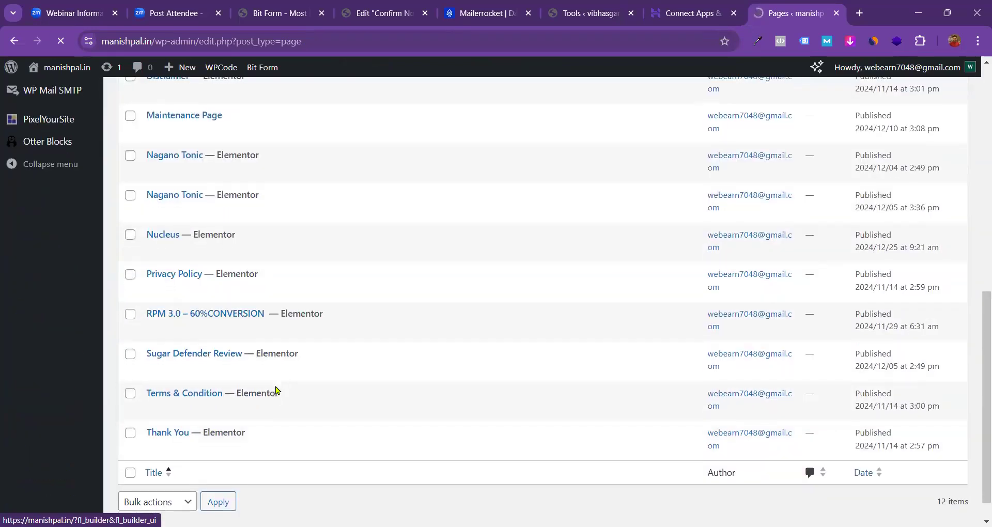
scroll(277, 391, down, 1)
scroll(165, 433, down, 1)
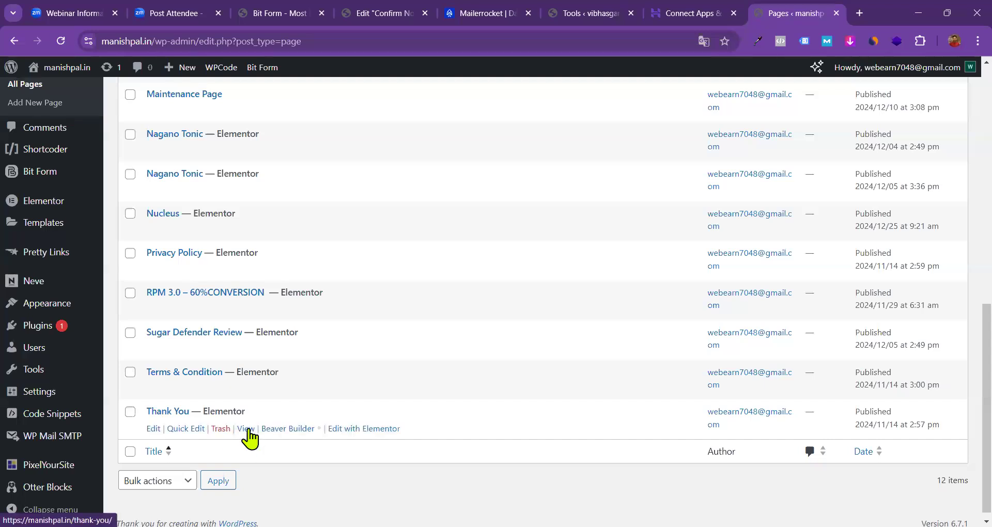
middle_click(247, 430)
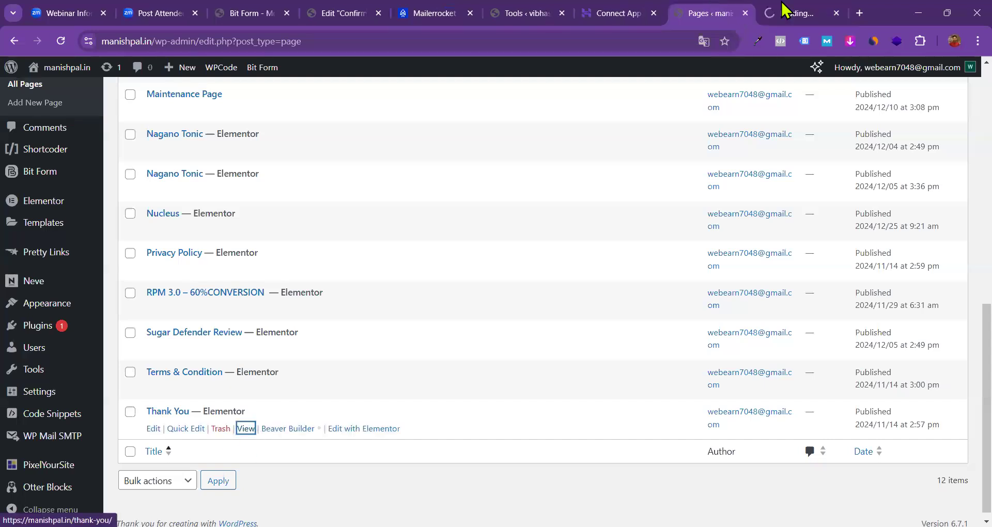
key(ctrl+Tab)
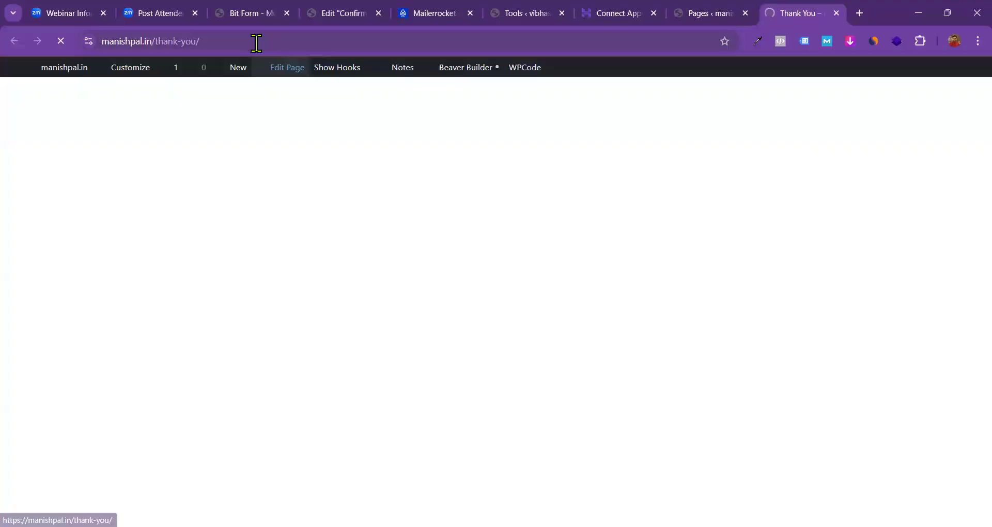
Copy the Thank You page's full address and enter it as the custom link of the Bit Form redirect
click(257, 41)
key(ctrl+c)
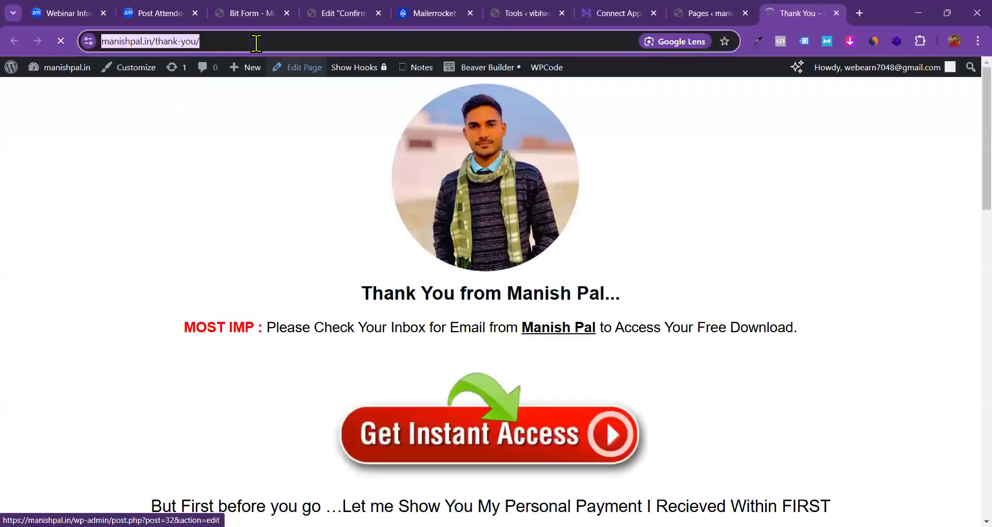
click(346, 12)
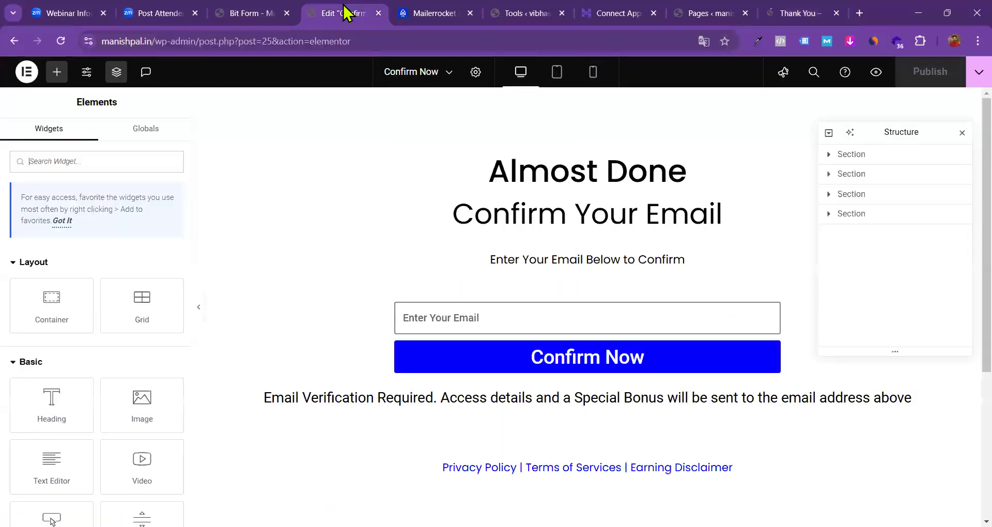
click(429, 323)
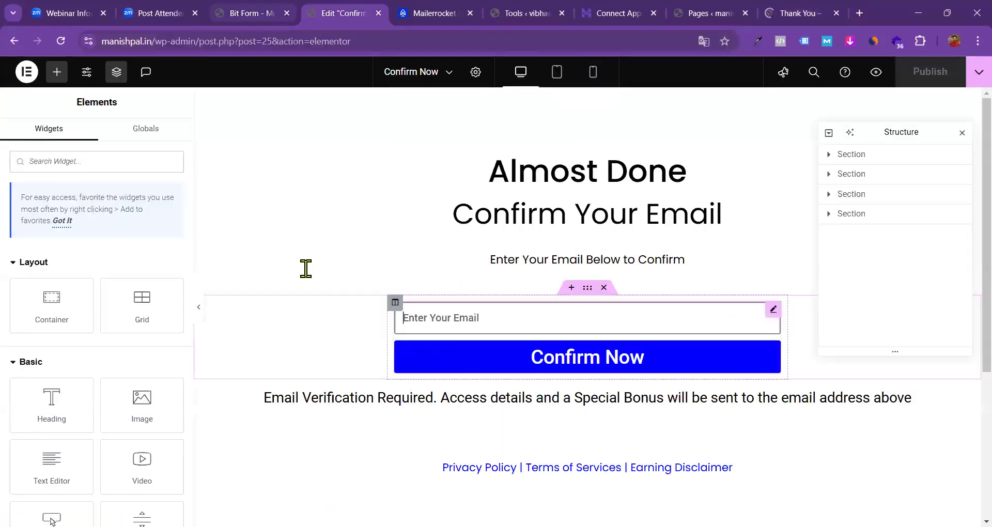
key(ctrl+shift+Tab)
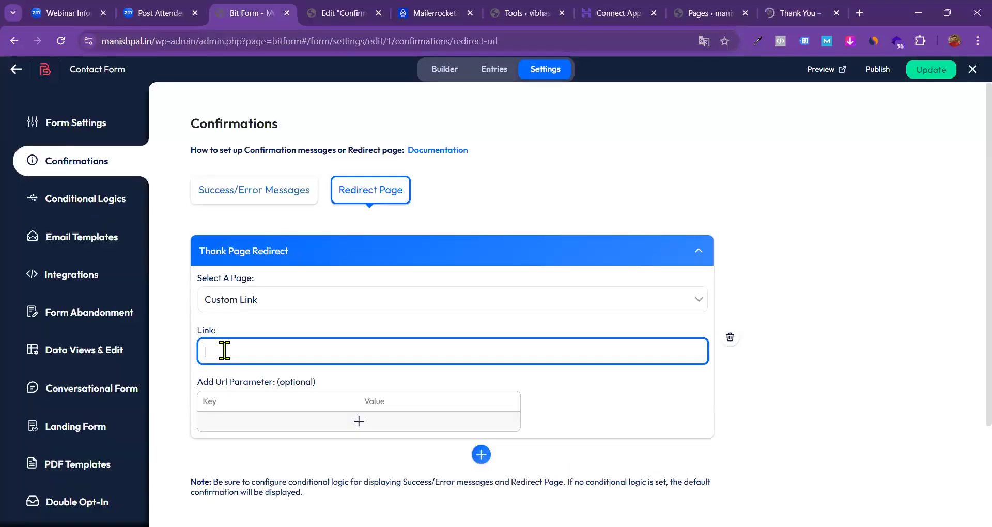
key(ctrl+v)
click(174, 374)
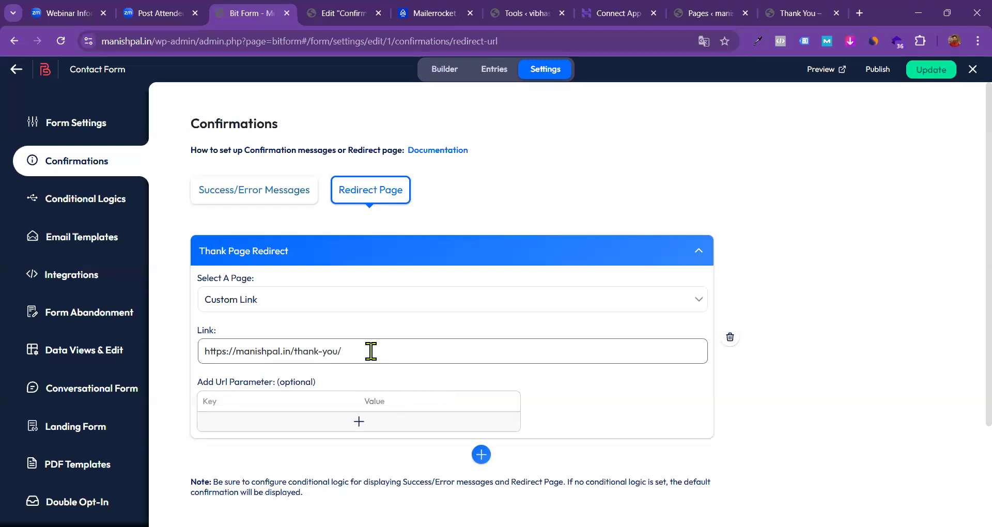
Begin adding an integration to the form and search the available integrations for "webhook"
scroll(300, 317, down, 1)
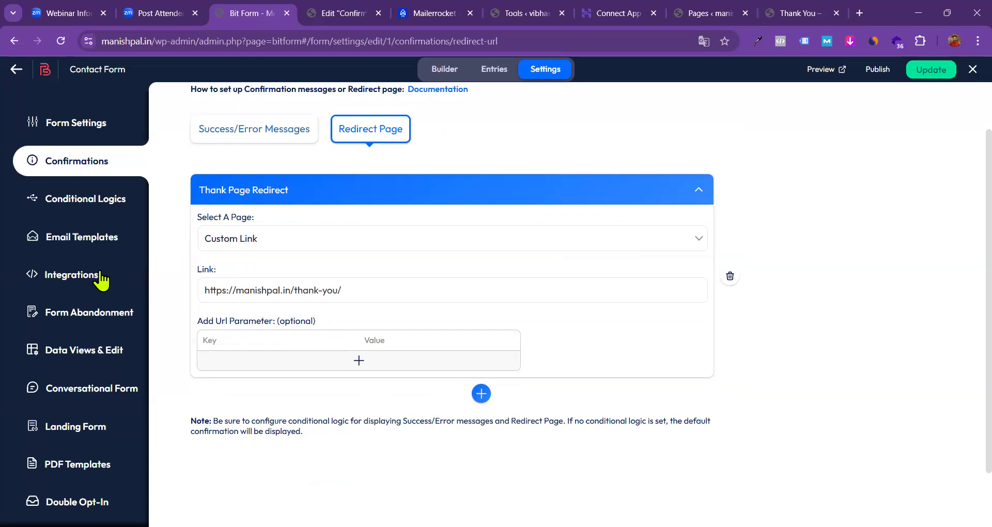
click(101, 281)
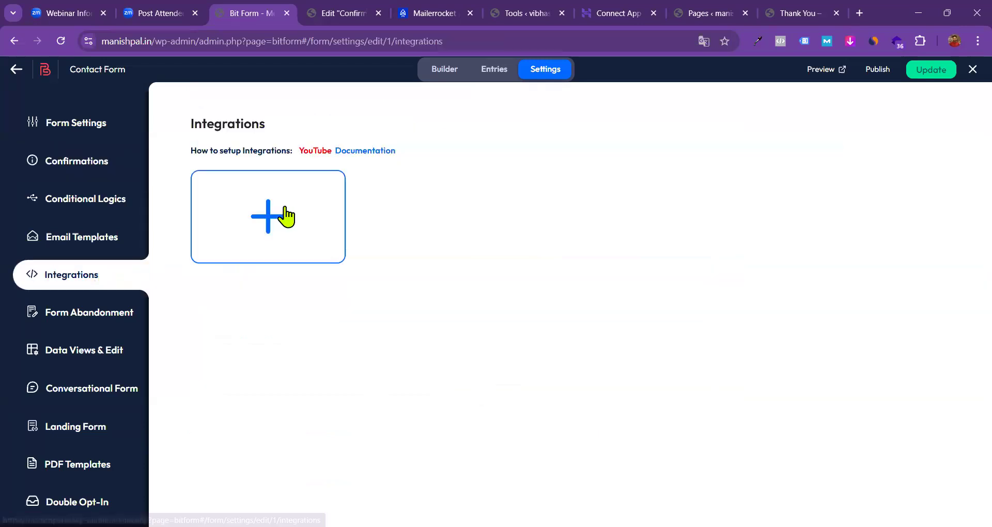
click(267, 217)
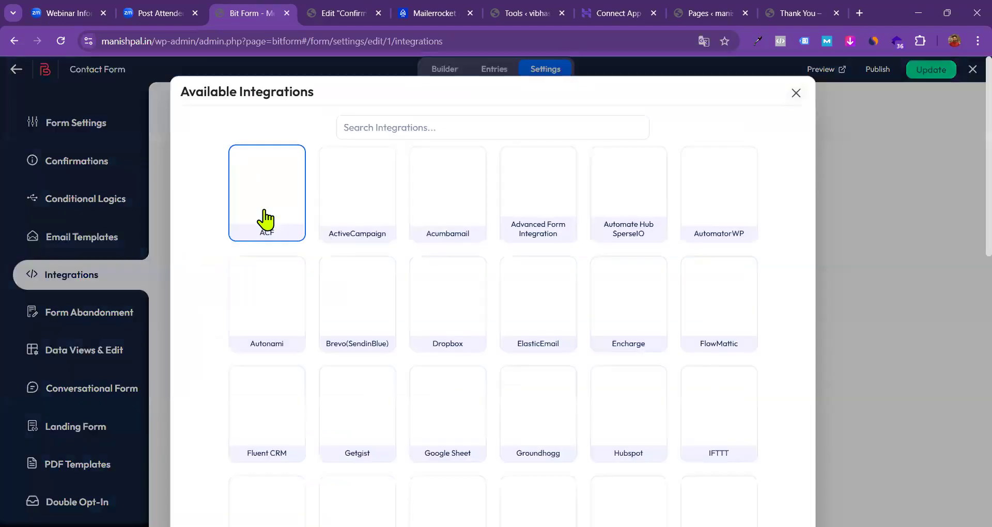
click(378, 125)
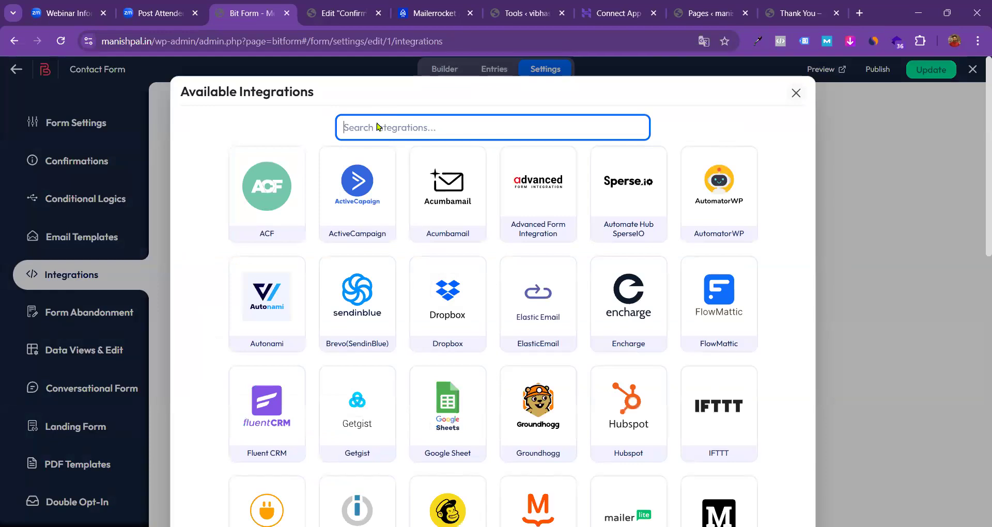
text(webhook)
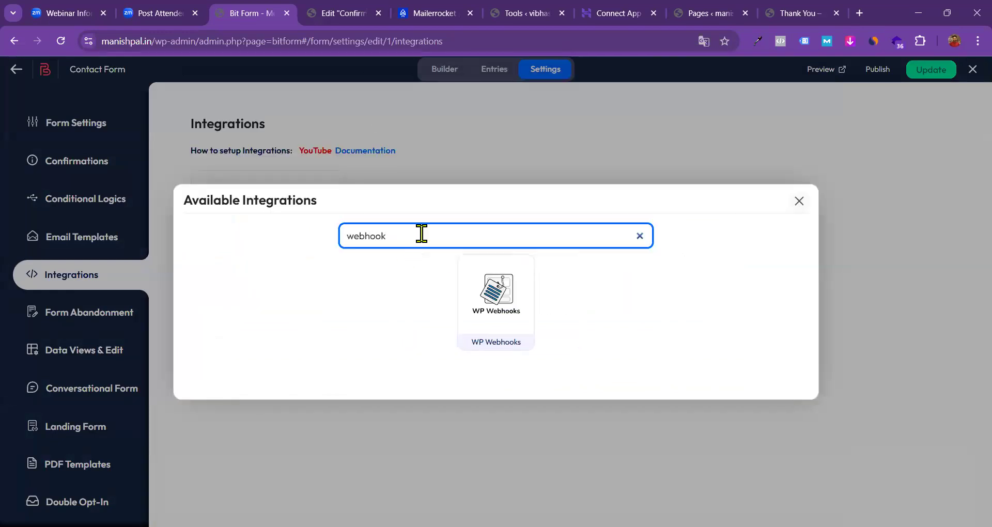
Clear the integration search, choose the Web Hooks integration from the full list and go to its empty link setting
key(BackSpace)
key(BackSpace)
key(BackSpace)
key(BackSpace)
key(BackSpace)
key(BackSpace)
key(BackSpace)
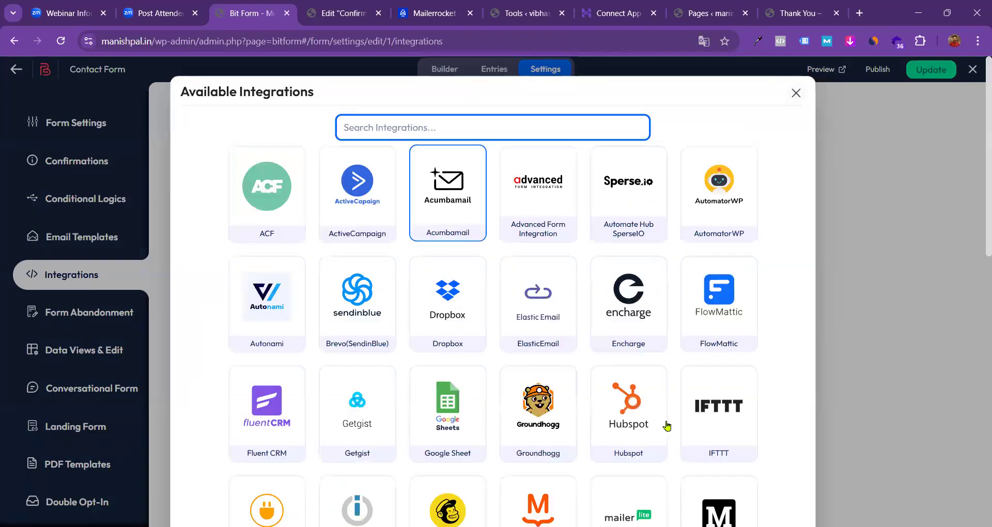
scroll(667, 425, down, 3)
scroll(667, 426, down, 5)
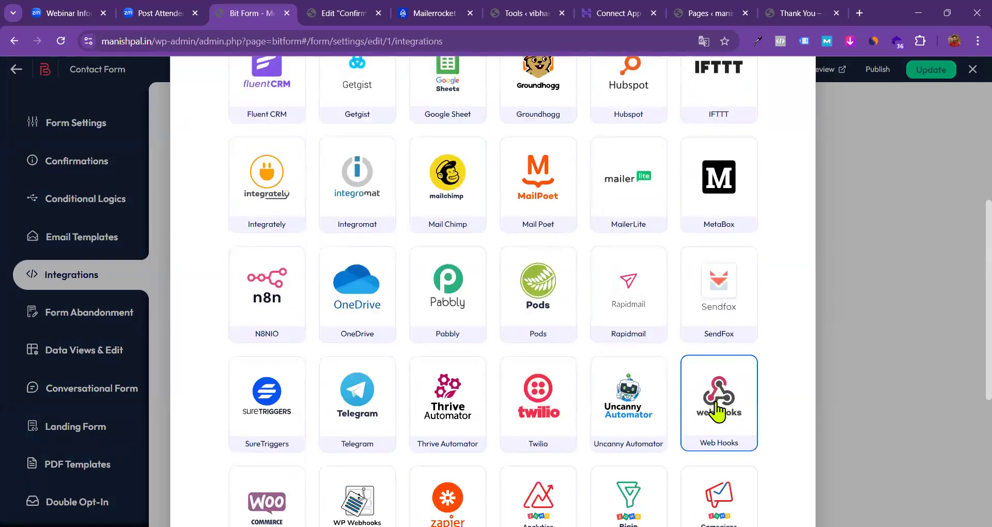
click(717, 411)
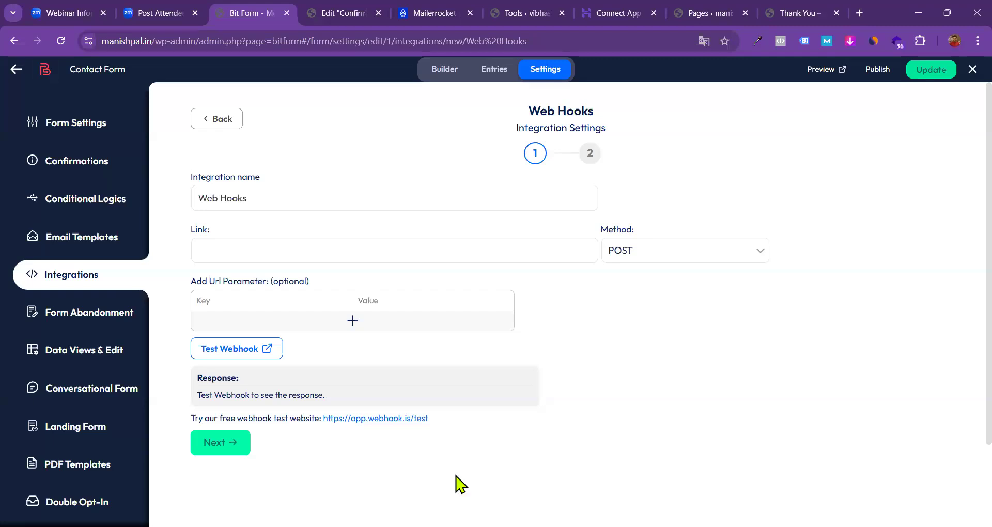
click(334, 191)
click(298, 255)
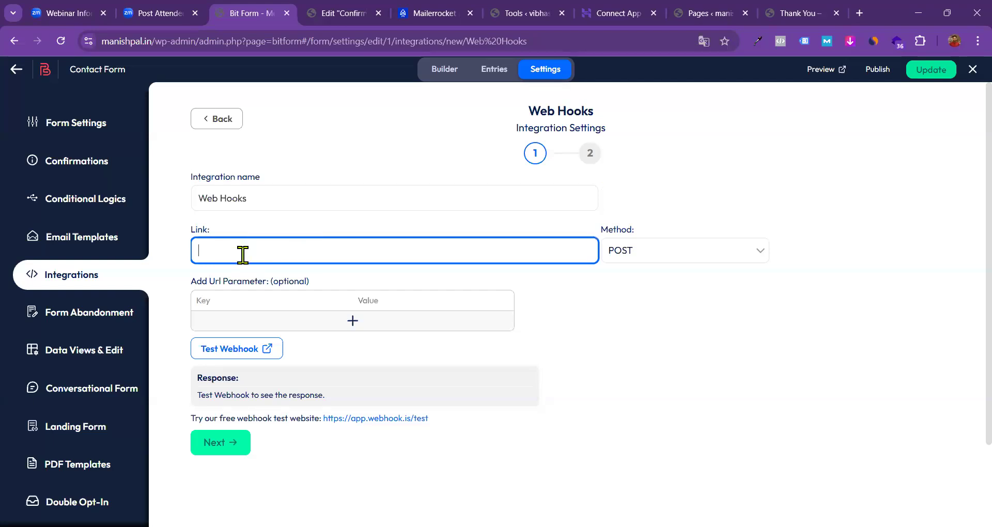
Switch to Mailerrocket and start creating a new email list
click(433, 14)
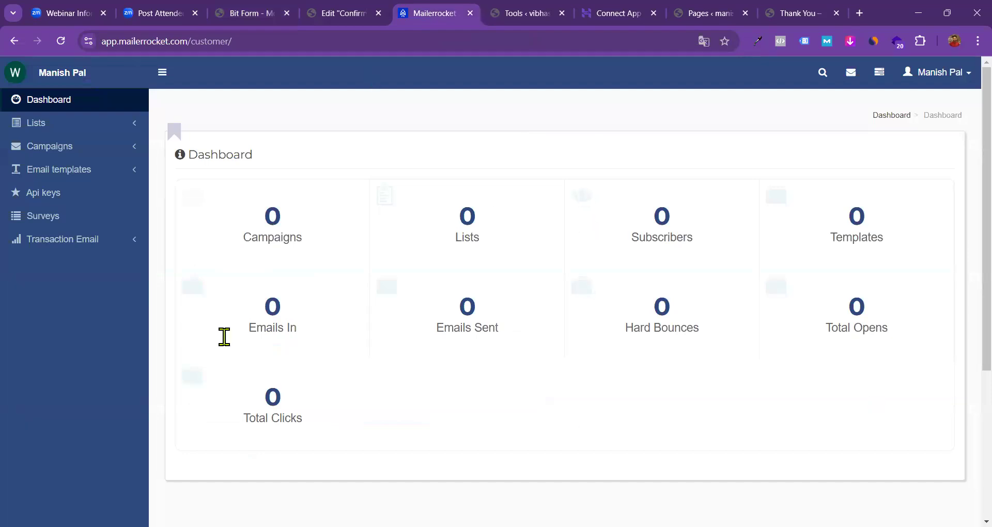
click(56, 130)
click(37, 148)
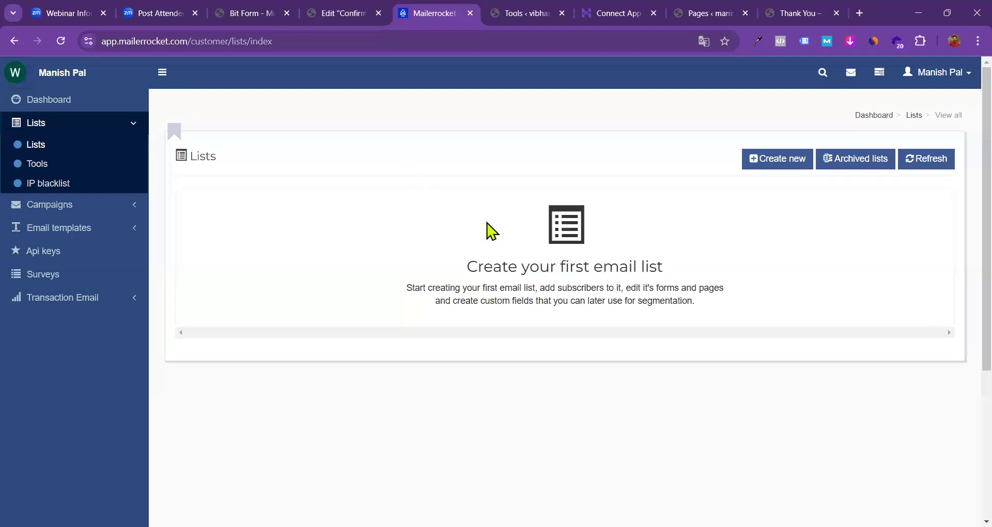
click(775, 169)
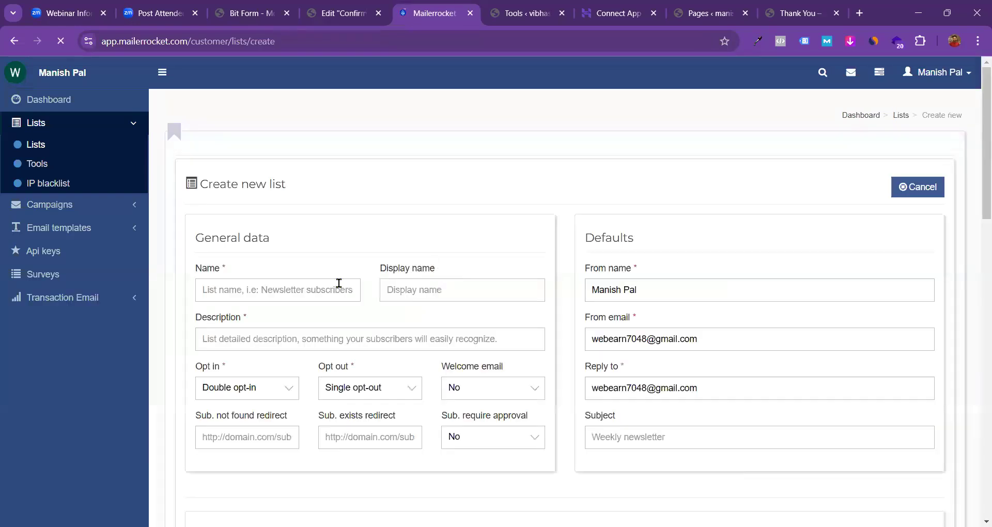
Name the new email list "MMO" and set its display name to "Make Money Online"
click(262, 290)
text(MMO)
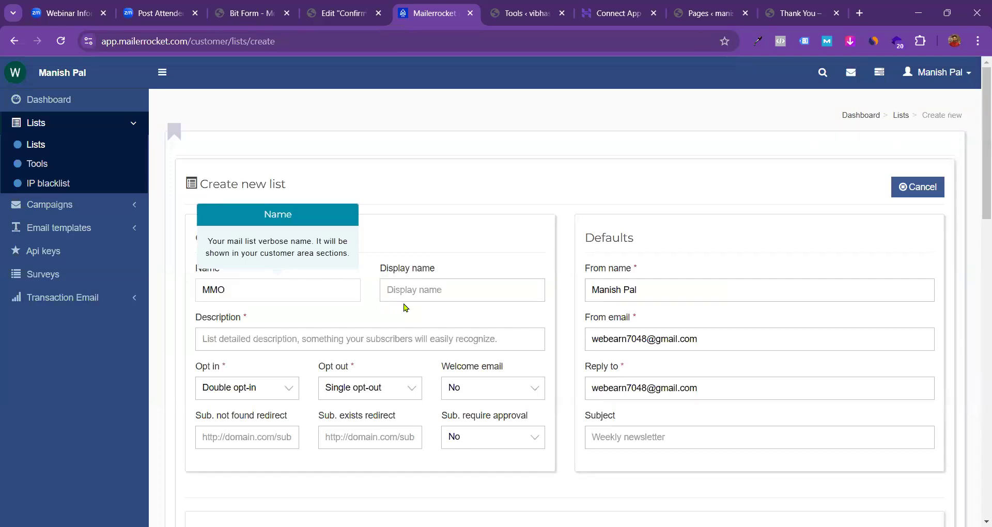
click(403, 289)
text(Make Money Online)
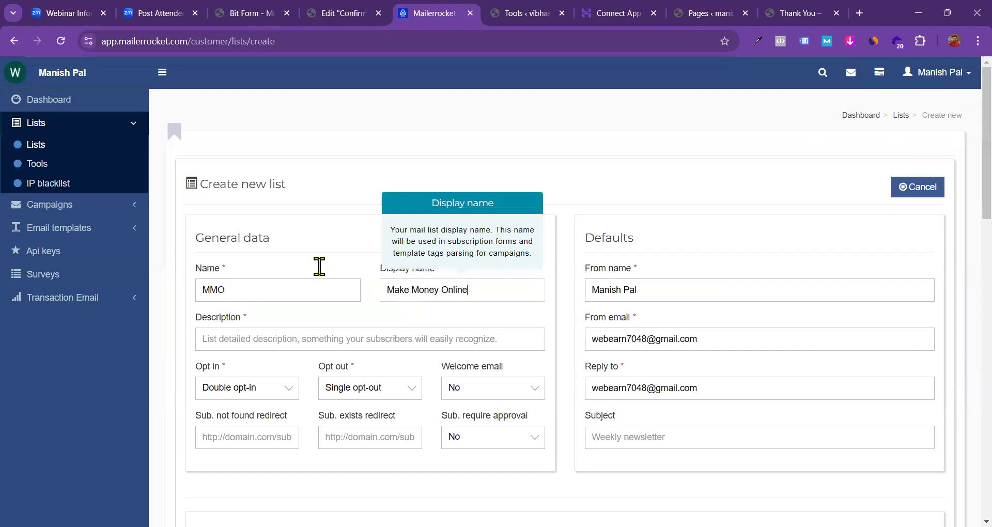
click(317, 240)
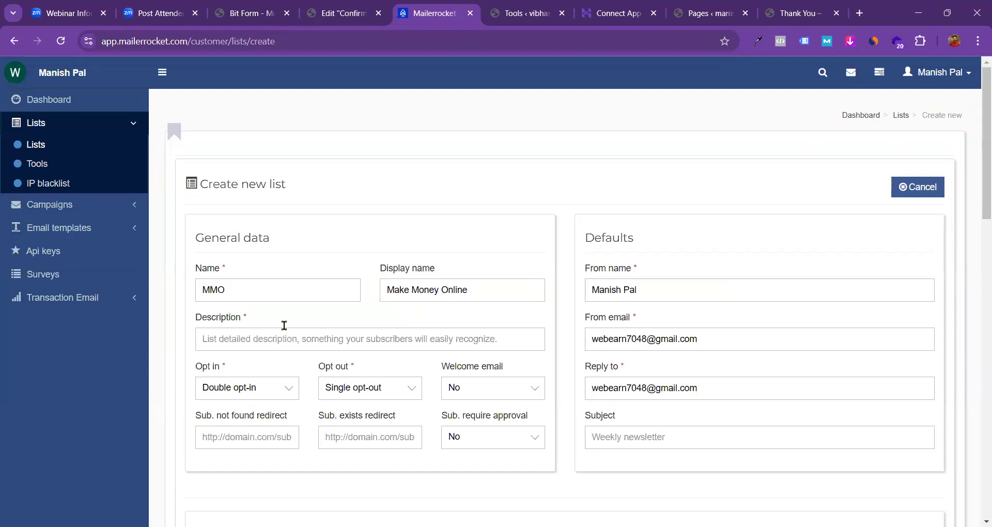
Set the list's redirect for existing subscribers to the Thank You page's address
click(327, 437)
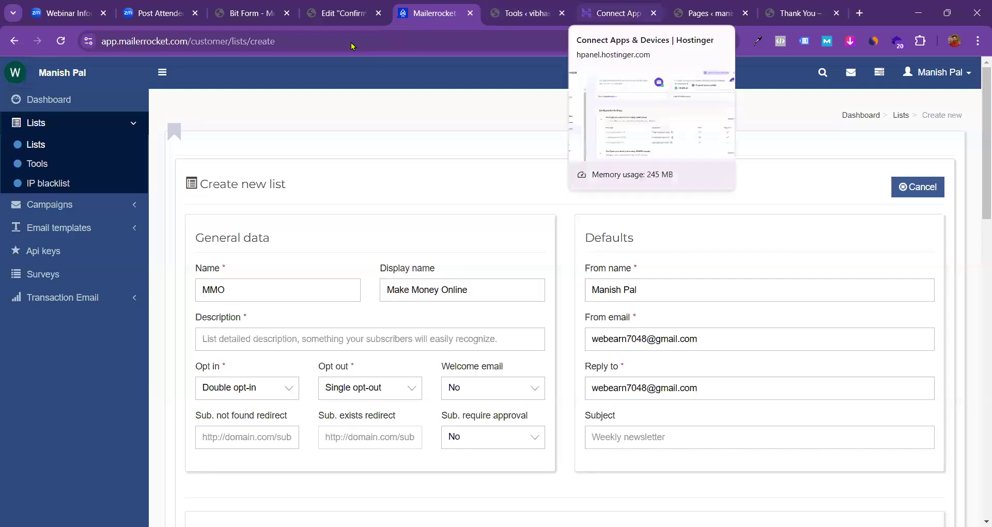
key(ctrl+9)
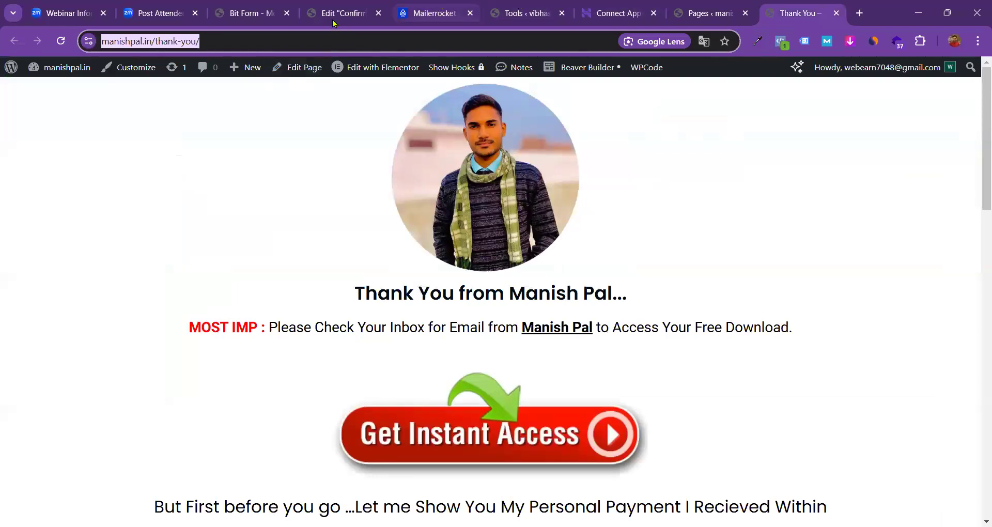
key(ctrl+4)
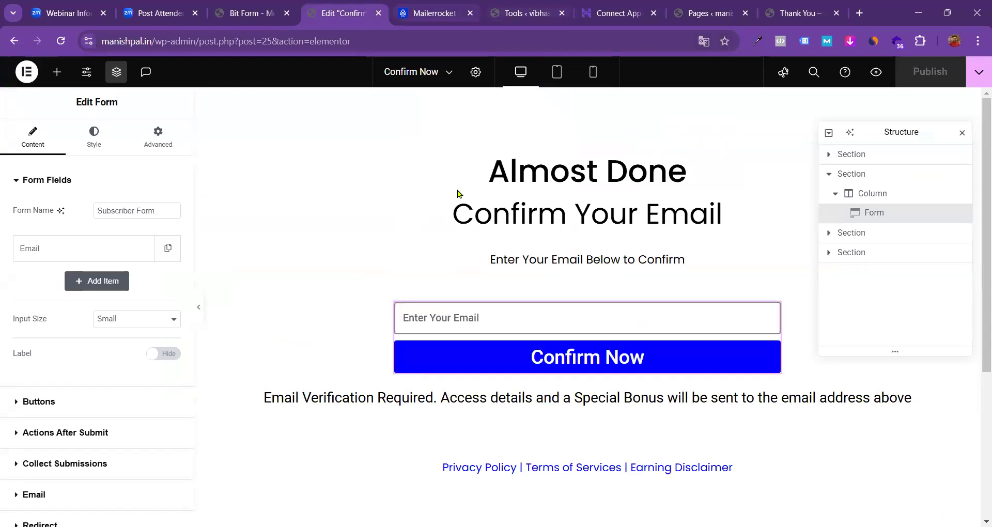
key(ctrl+5)
click(363, 429)
key(ctrl+v)
click(375, 475)
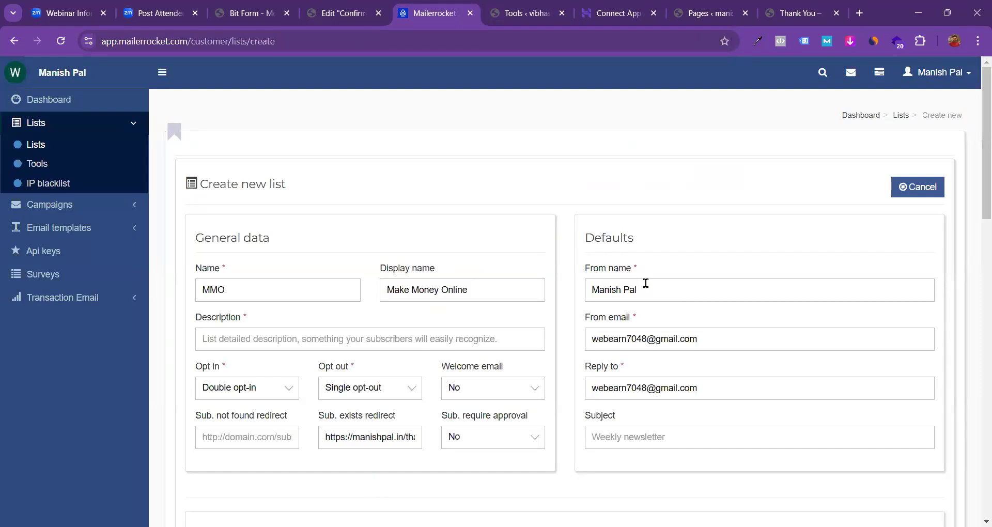
Review the remaining settings of the new list and try to save it with a return to the lists overview
scroll(465, 327, down, 1)
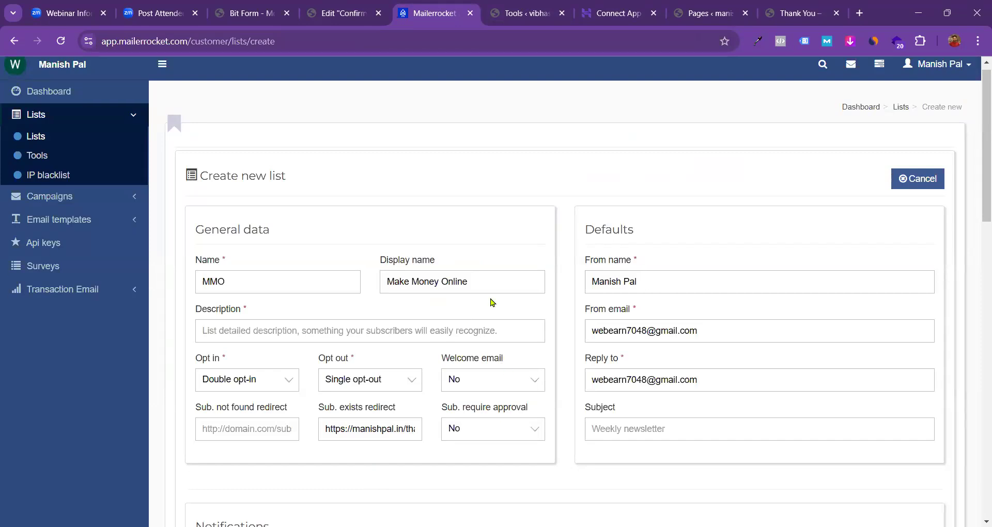
scroll(492, 300, down, 3)
scroll(491, 303, down, 2)
scroll(492, 302, up, 4)
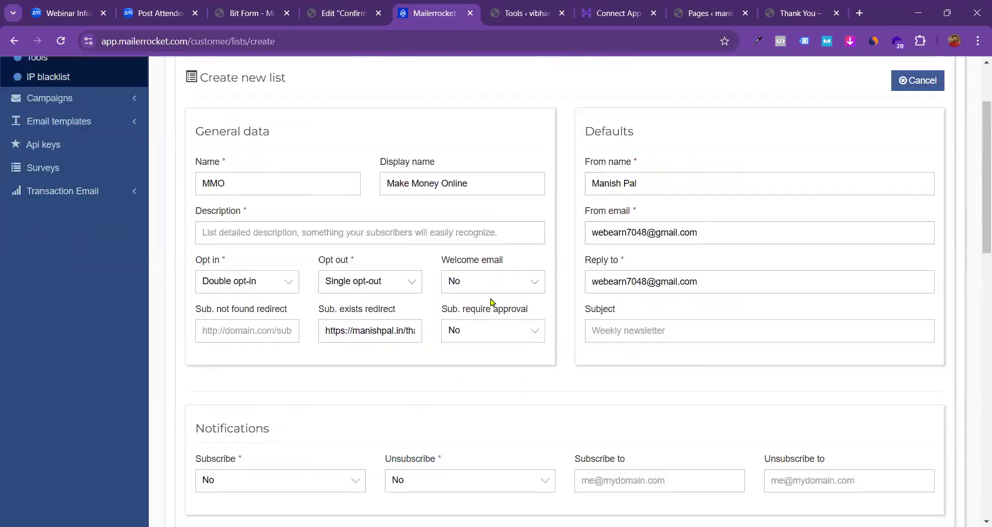
scroll(492, 303, down, 1)
scroll(492, 302, down, 8)
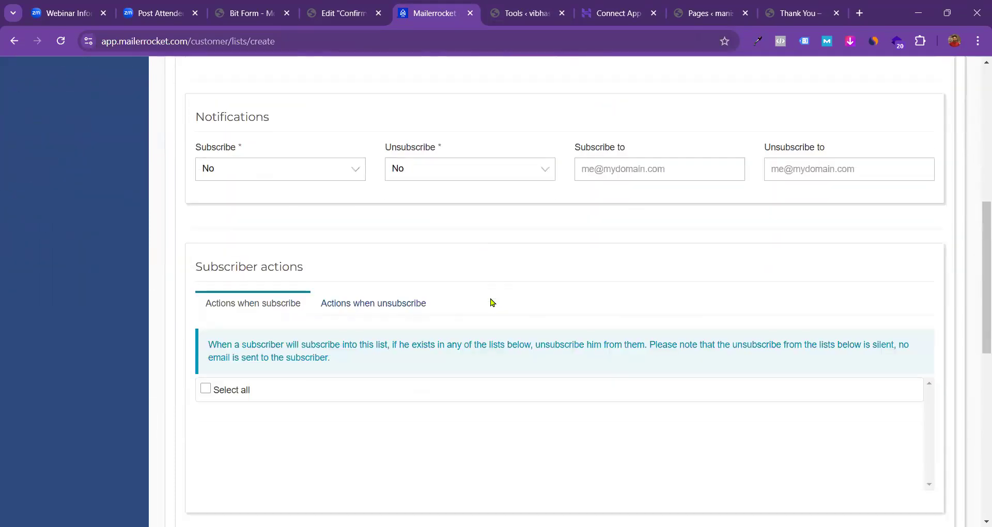
scroll(491, 302, down, 8)
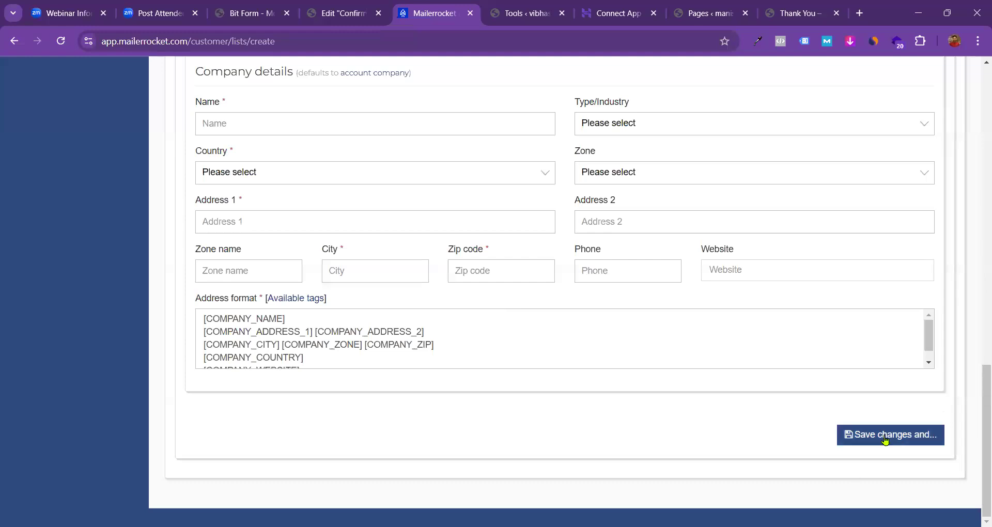
click(885, 439)
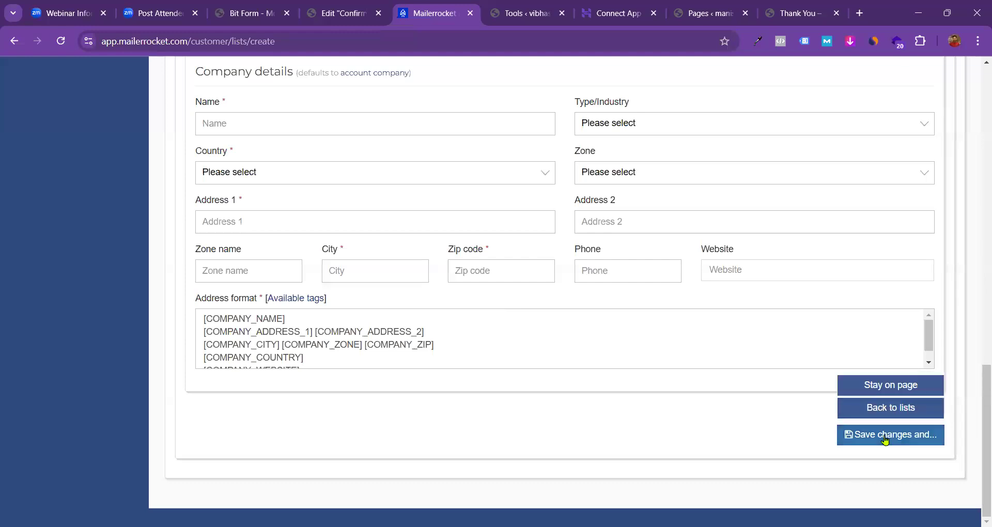
click(903, 411)
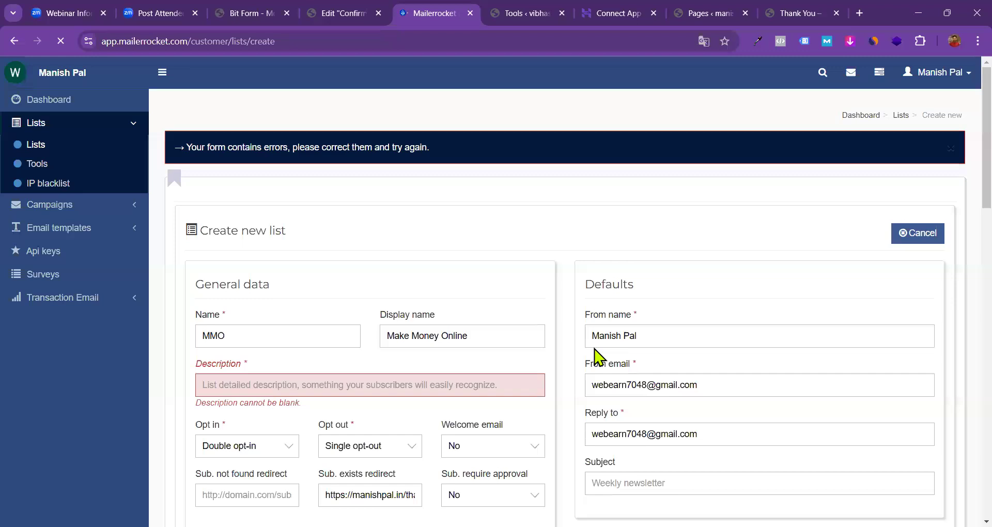
Enter "It is my mmo list" as the list's description
click(436, 391)
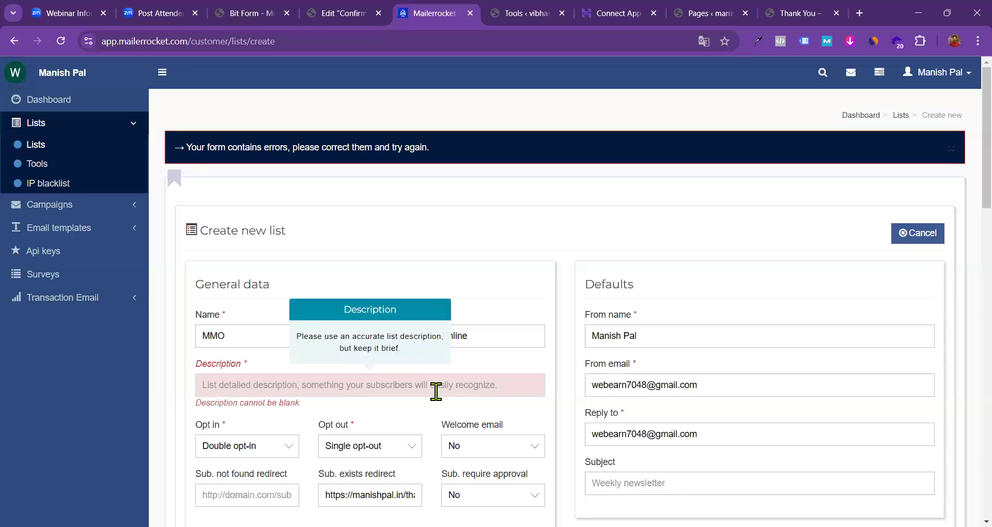
text(This)
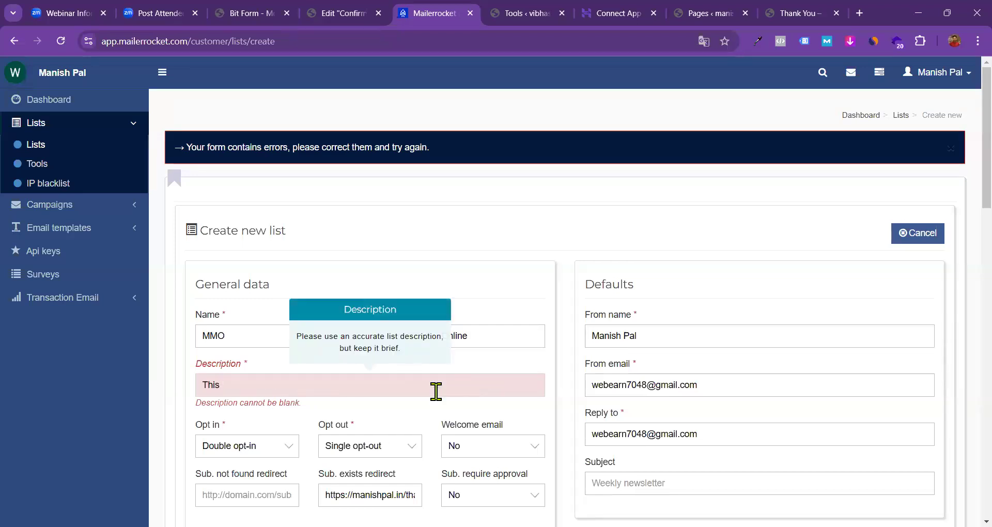
key(BackSpace)
key(BackSpace)
key(BackSpace)
key(BackSpace)
text(It)
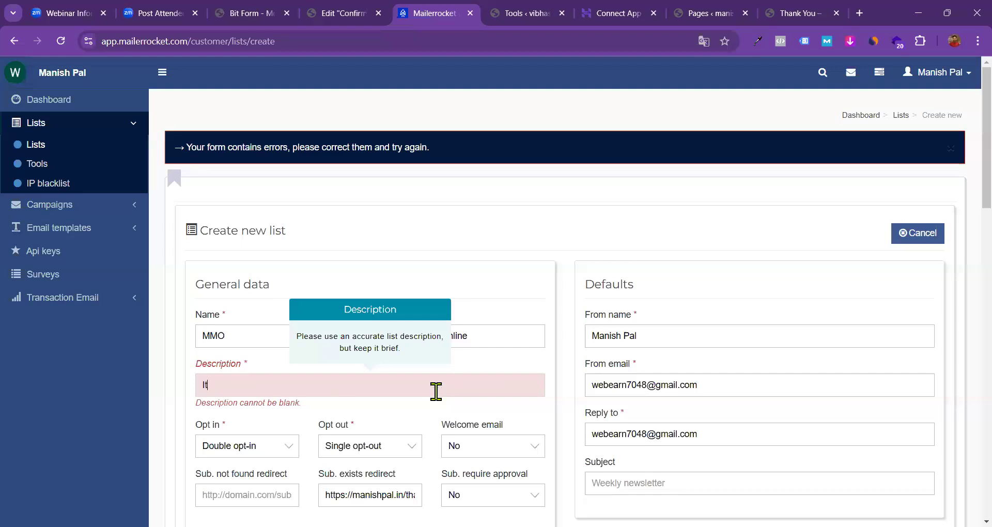
text( is my mmo list)
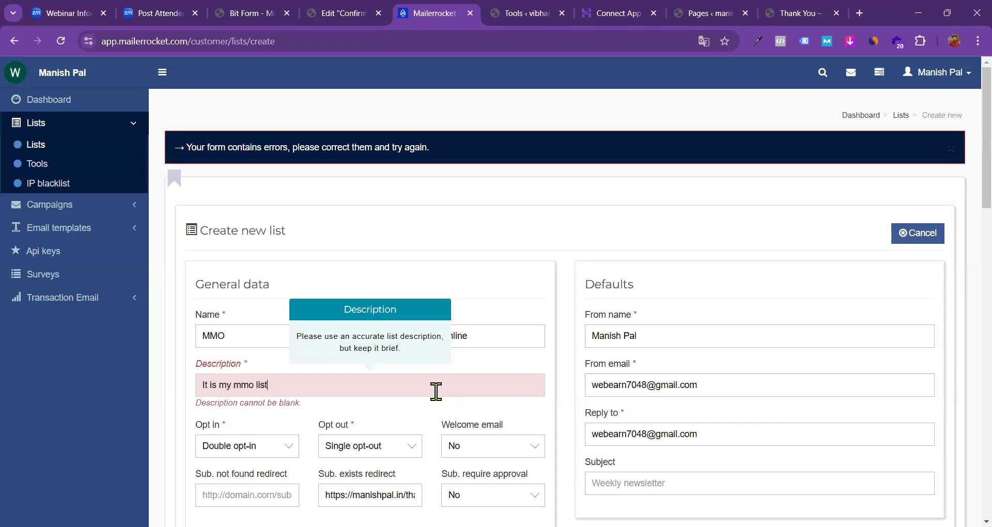
Enter a person's full name as the company name in the list's company details
scroll(437, 392, down, 10)
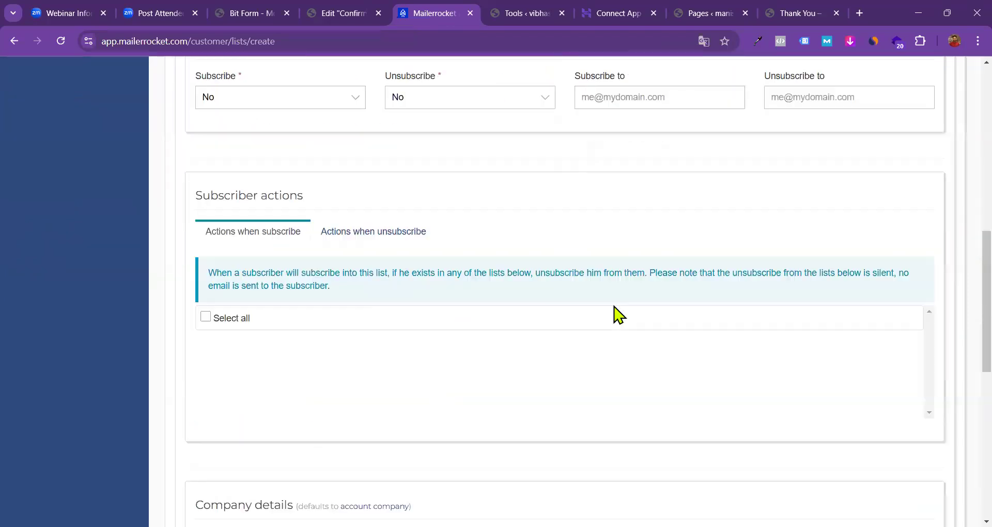
scroll(627, 416, down, 3)
scroll(627, 417, down, 5)
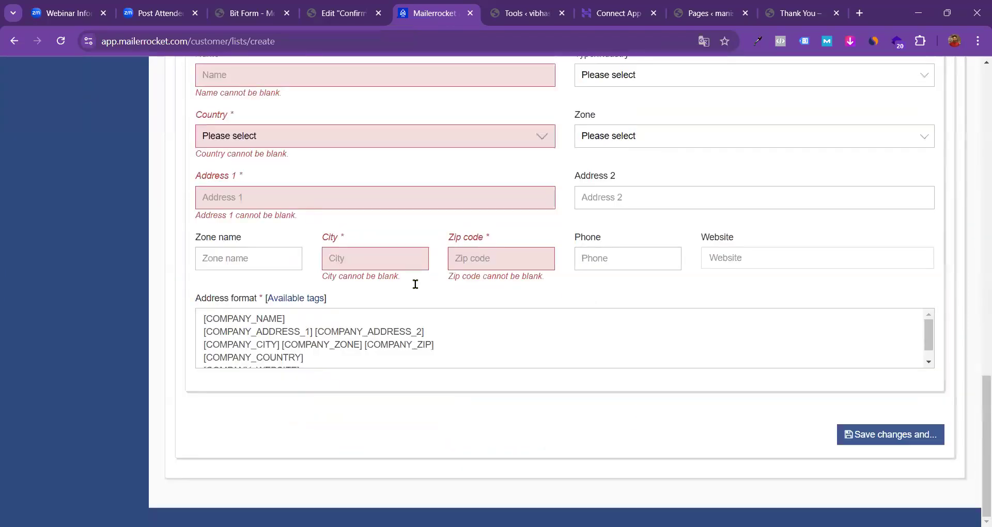
scroll(283, 271, up, 2)
click(272, 180)
scroll(272, 181, up, 1)
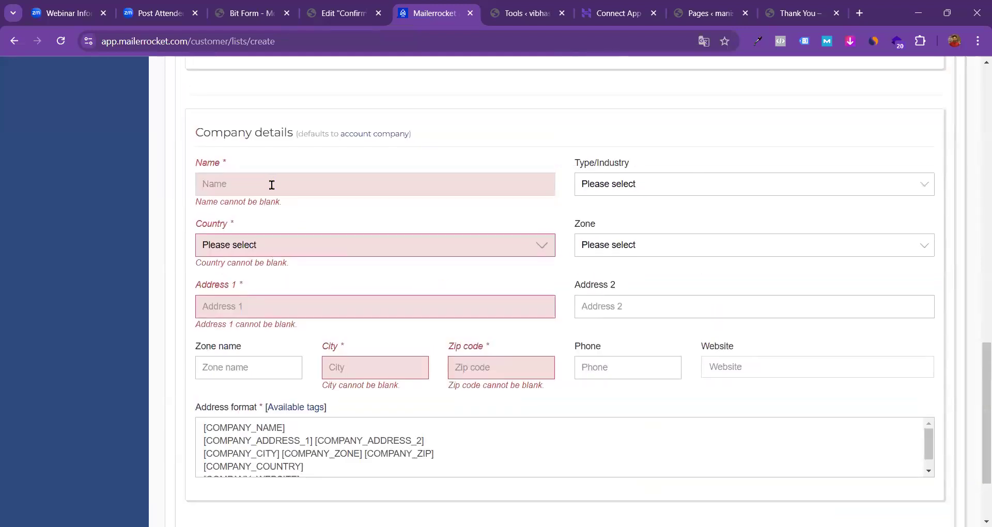
scroll(266, 195, down, 1)
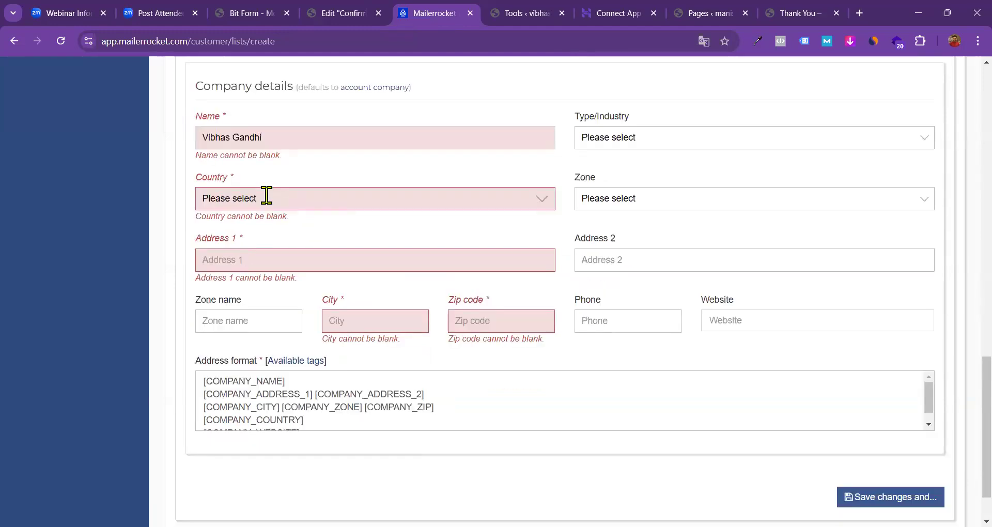
Set the country in the company details to India
click(266, 195)
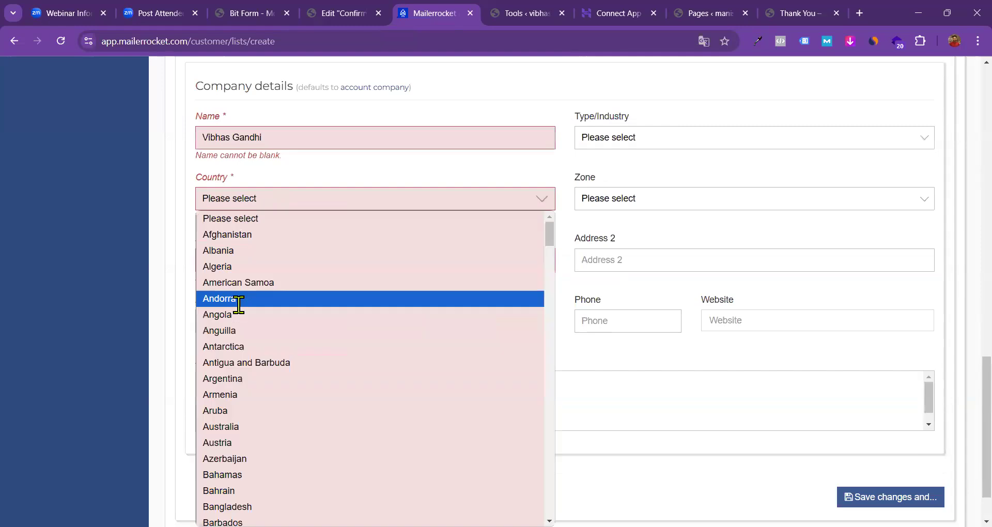
scroll(239, 401, down, 5)
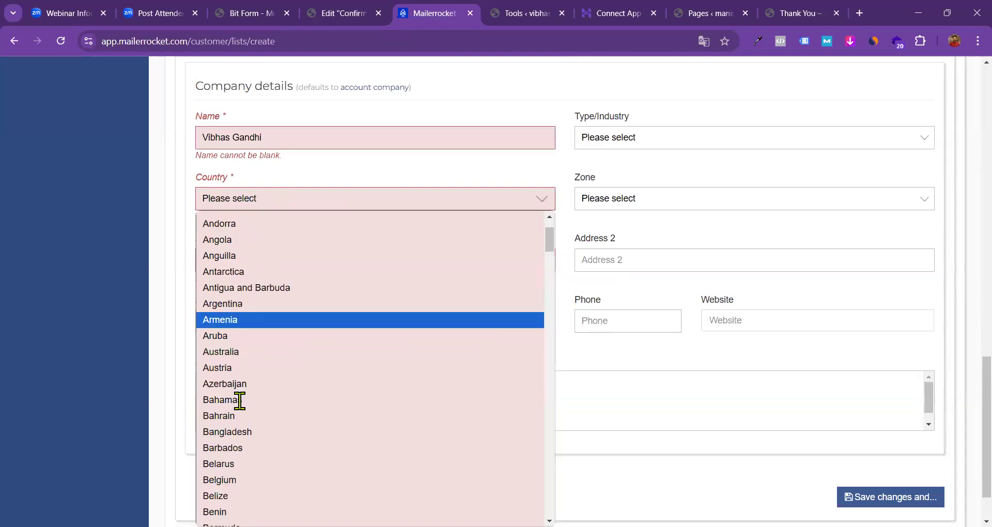
scroll(240, 401, down, 20)
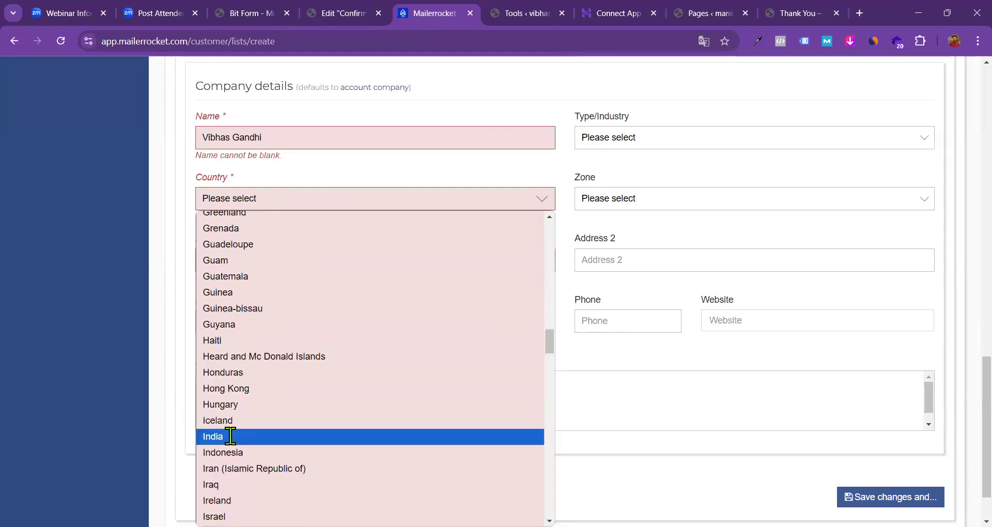
key(Return)
click(235, 263)
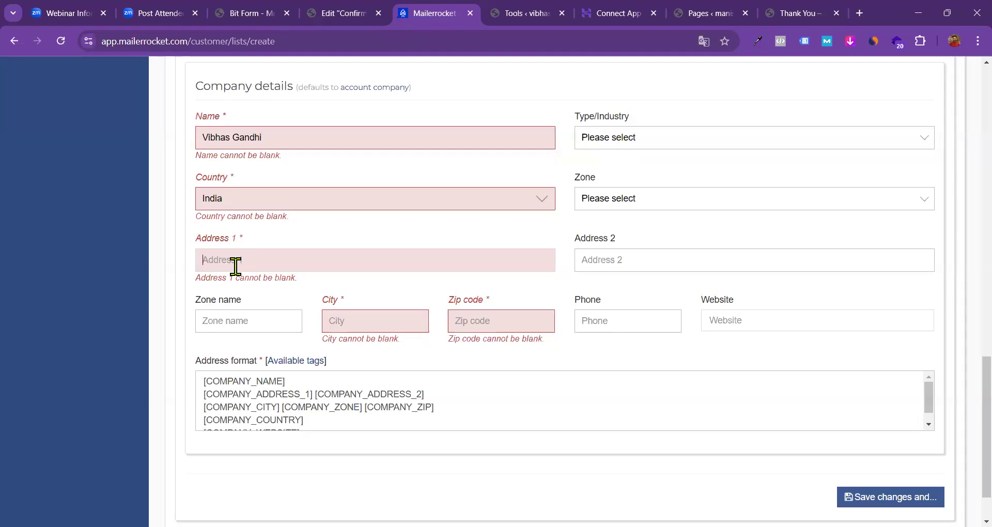
Replace the name in the company details with the account owner's first name
click(284, 132)
key(ctrl+a)
key(BackSpace)
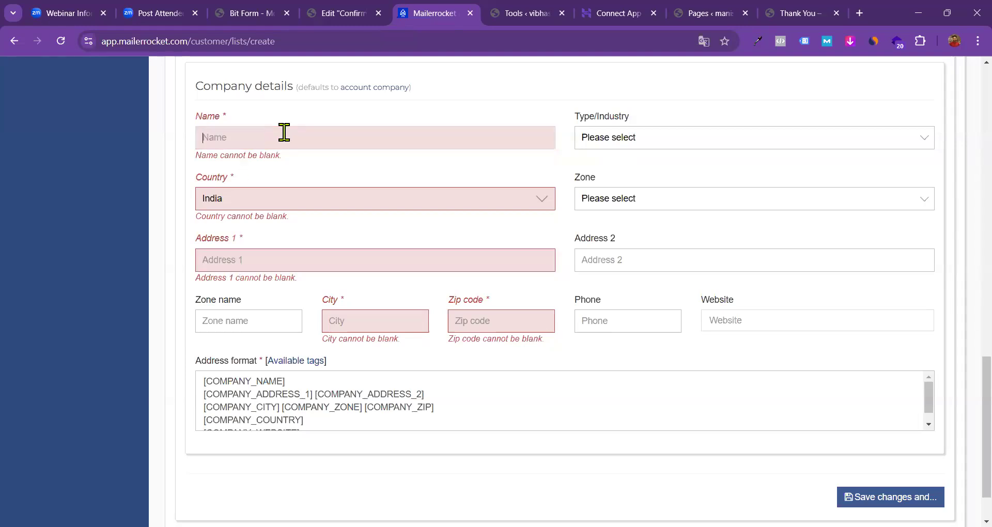
text(manish)
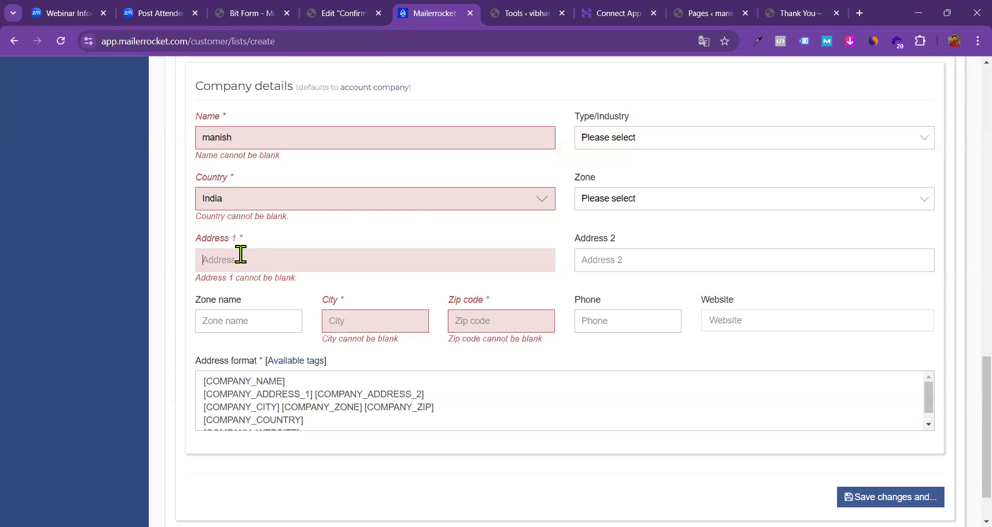
Fill in the required first address line, city and zip code in the company details
text(Muzaffarnagar)
click(349, 324)
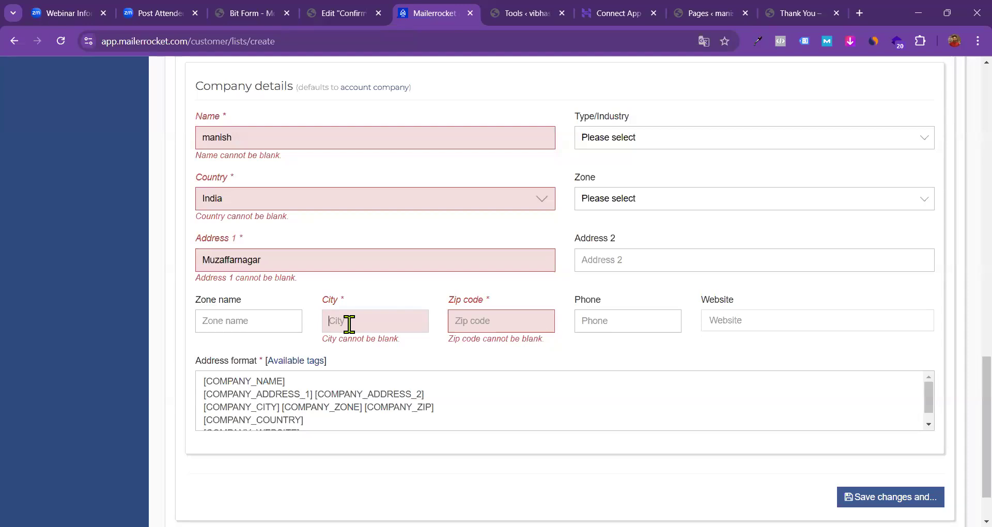
text(UP)
click(455, 321)
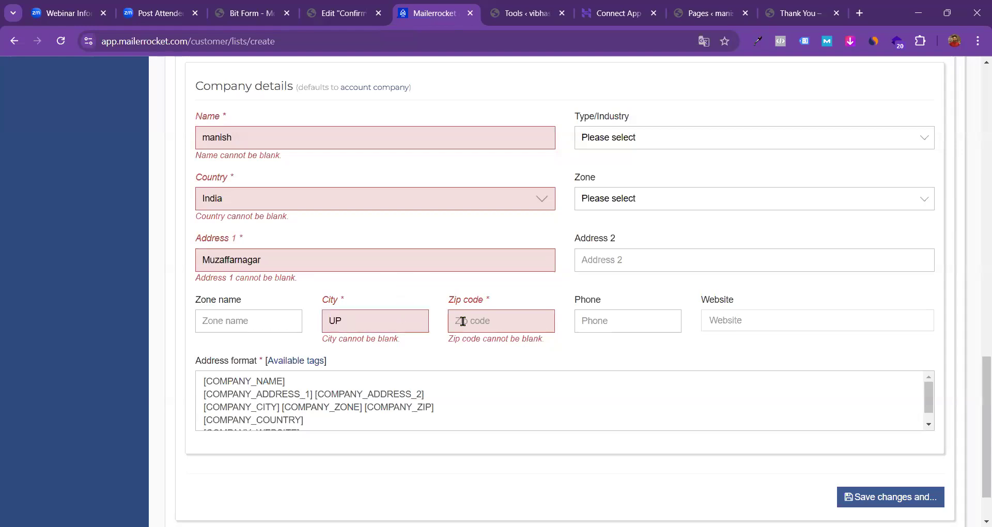
text(251001)
click(567, 355)
Check the completed company details and save the new list while staying on its page
scroll(568, 355, down, 1)
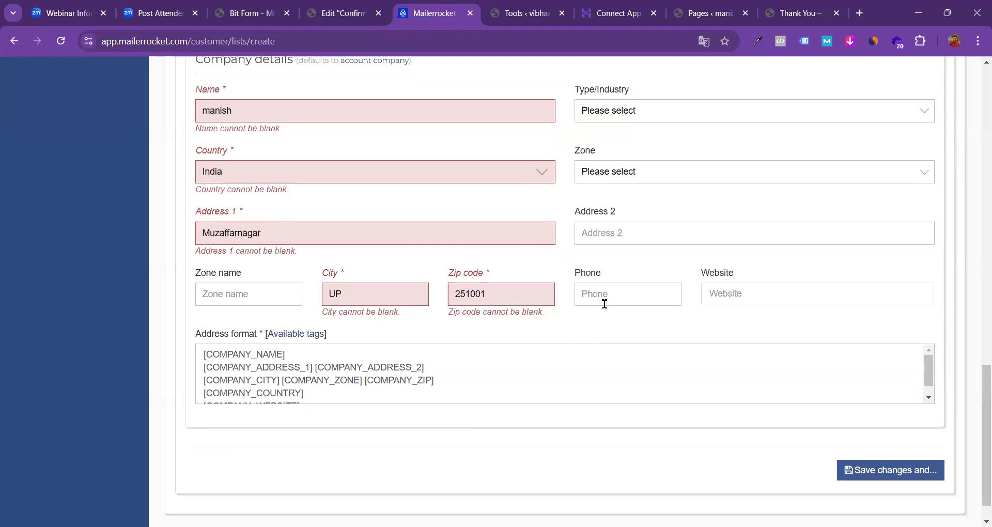
scroll(569, 287, up, 2)
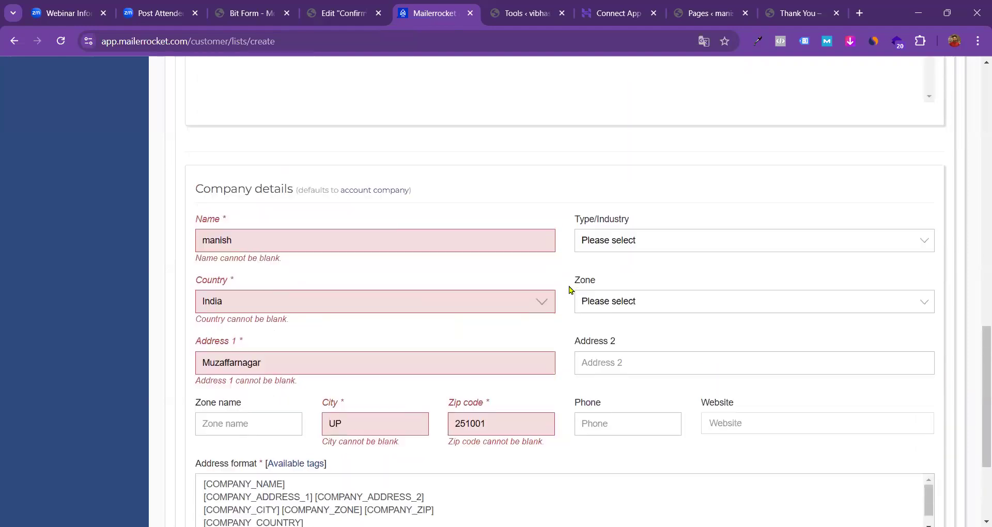
scroll(569, 287, down, 3)
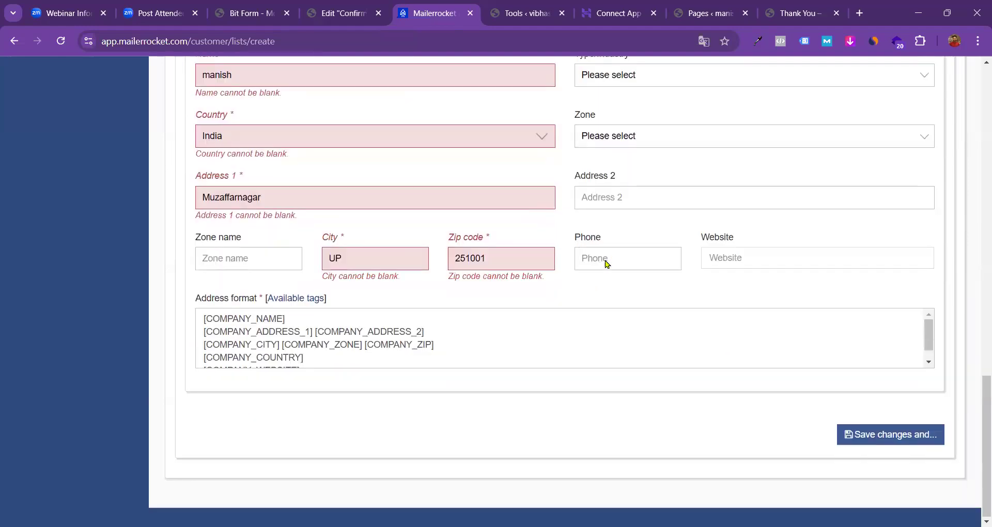
click(879, 435)
click(888, 387)
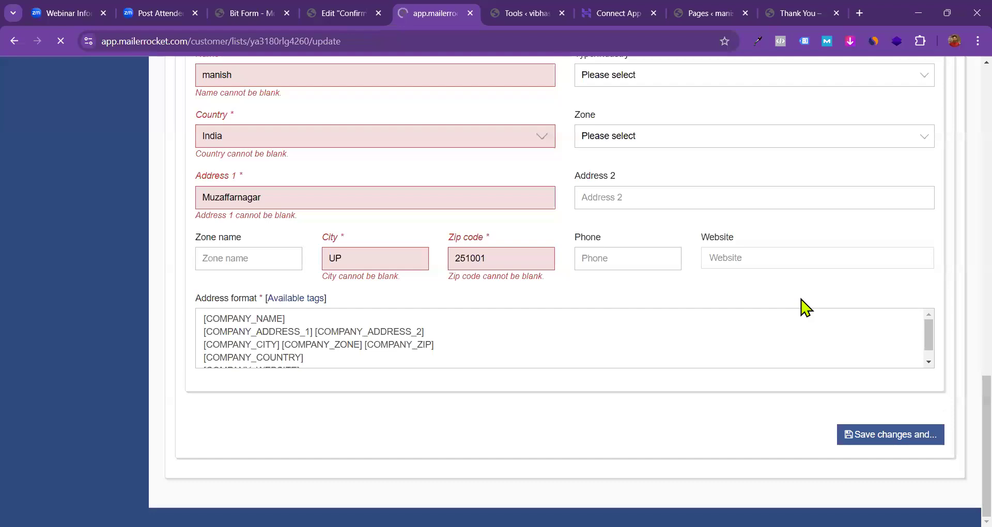
Save the MMO list once more and return to the lists overview
scroll(806, 308, down, 9)
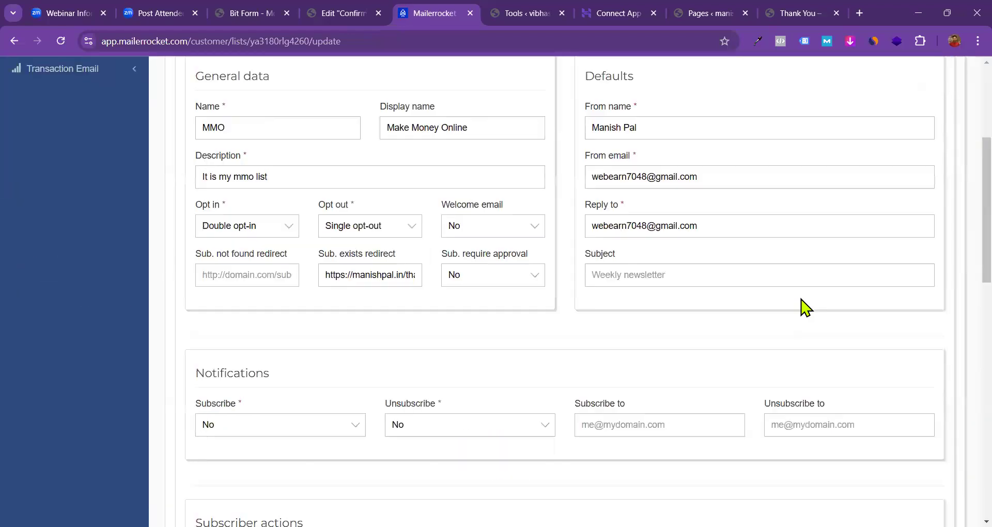
scroll(879, 425, down, 8)
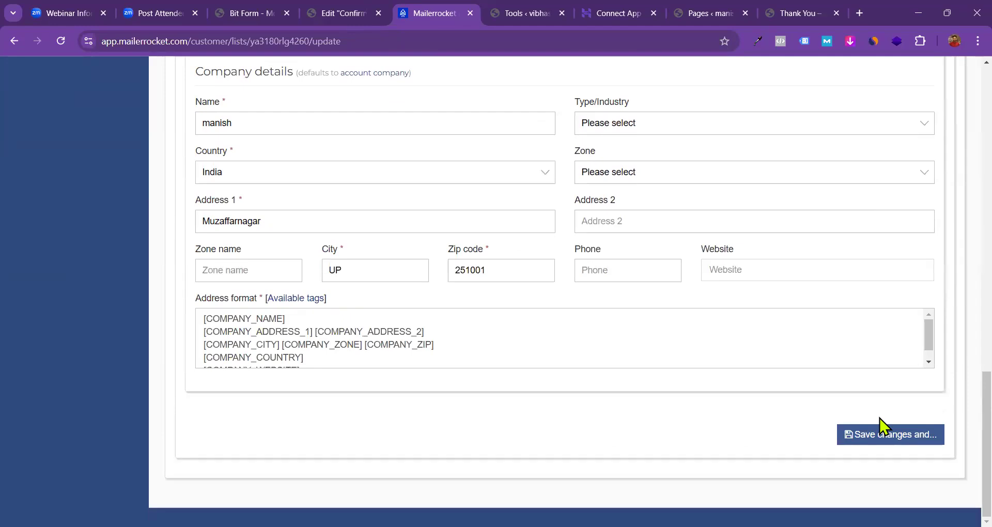
click(889, 440)
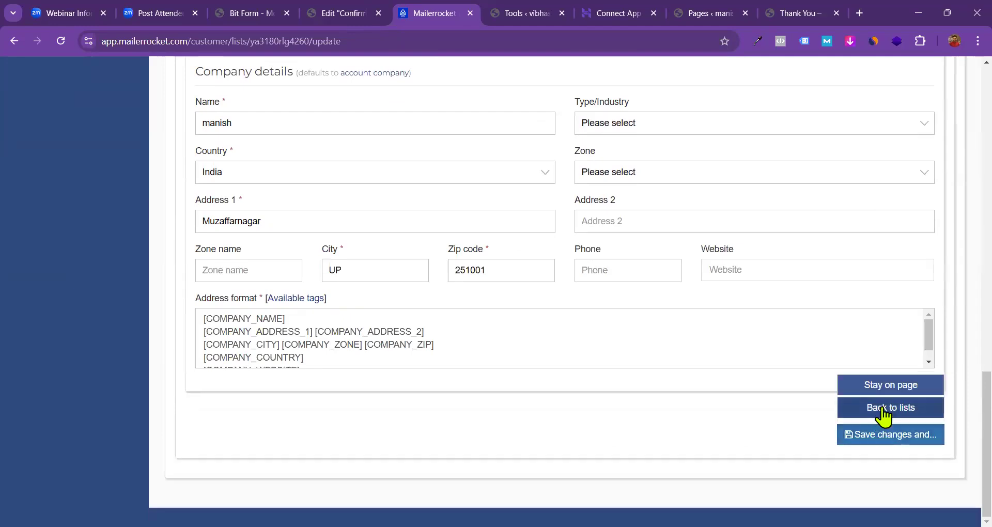
click(884, 410)
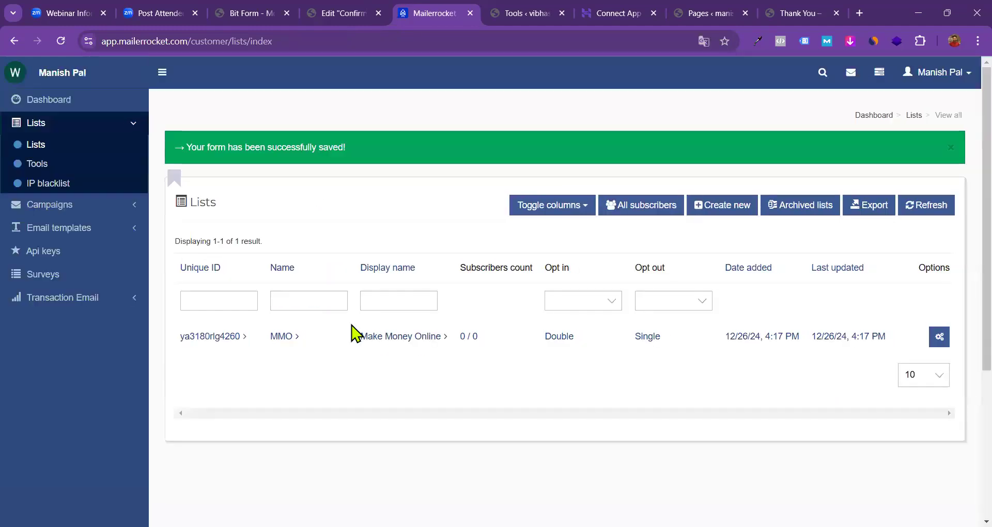
Copy the subscribe form URL from the Make Money Online list's pages and paste it as the Web Hooks link in Bit Form
click(382, 339)
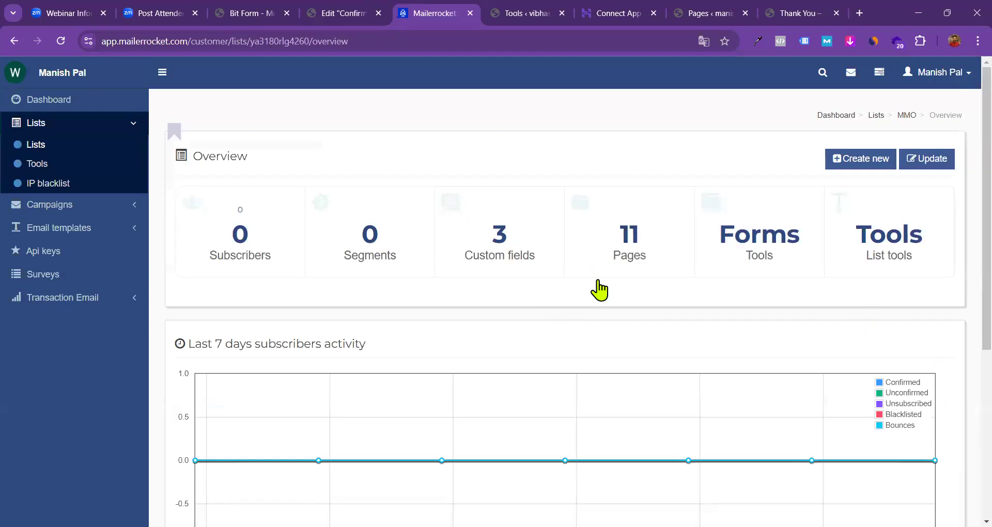
click(632, 247)
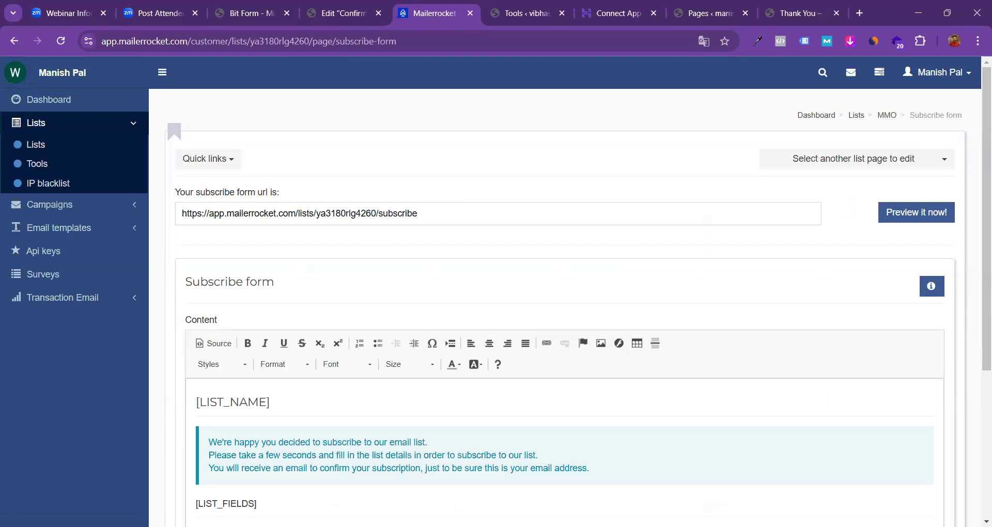
triple_click(487, 212)
key(ctrl+c)
click(487, 212)
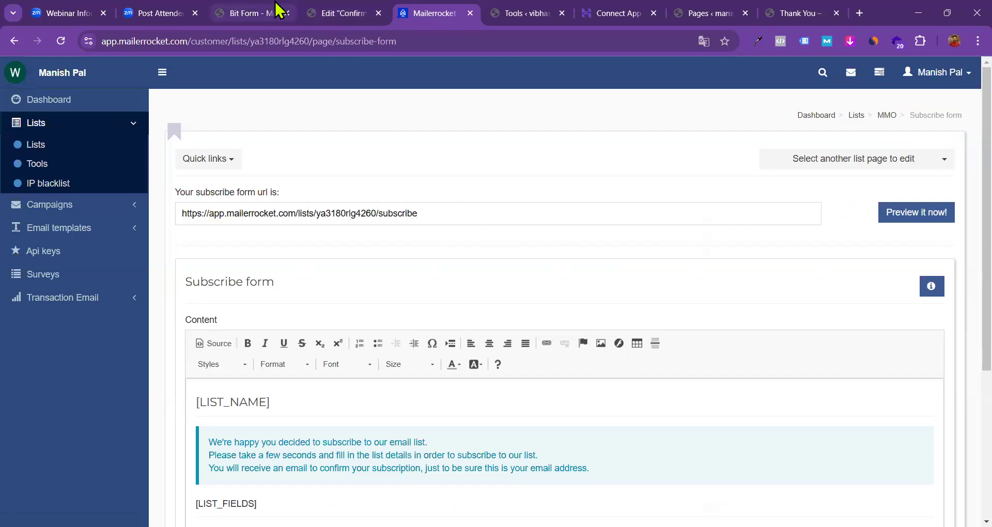
click(236, 11)
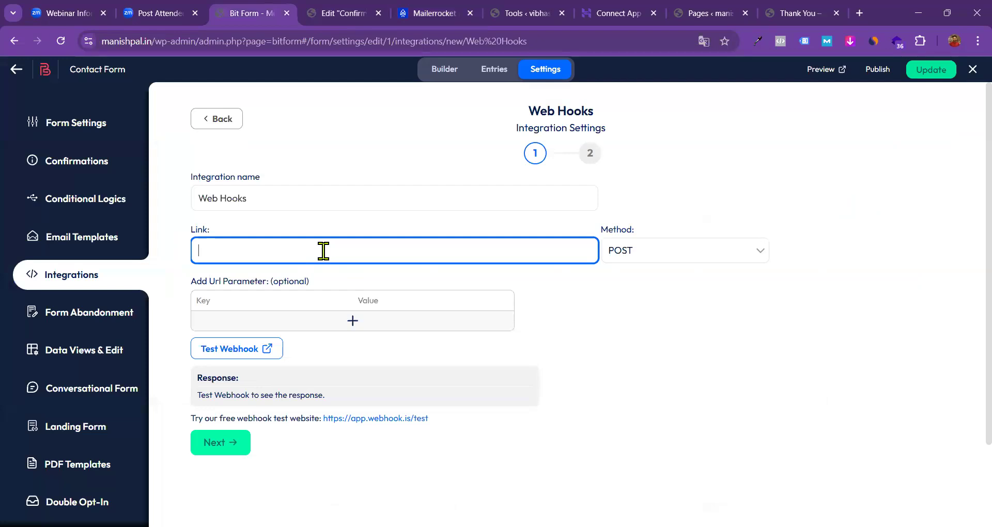
key(ctrl+v)
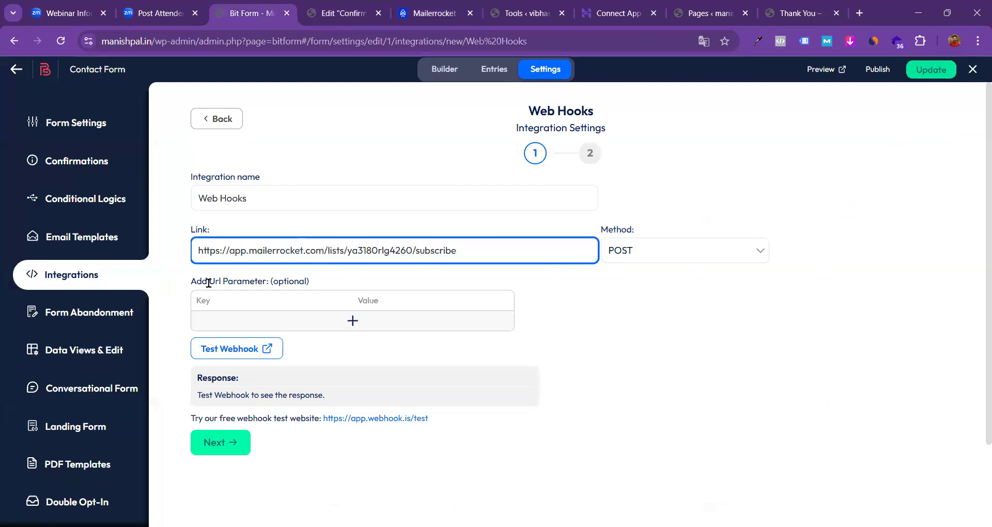
Add a URL parameter to the Web Hooks integration and map its value to the Email form field
click(336, 324)
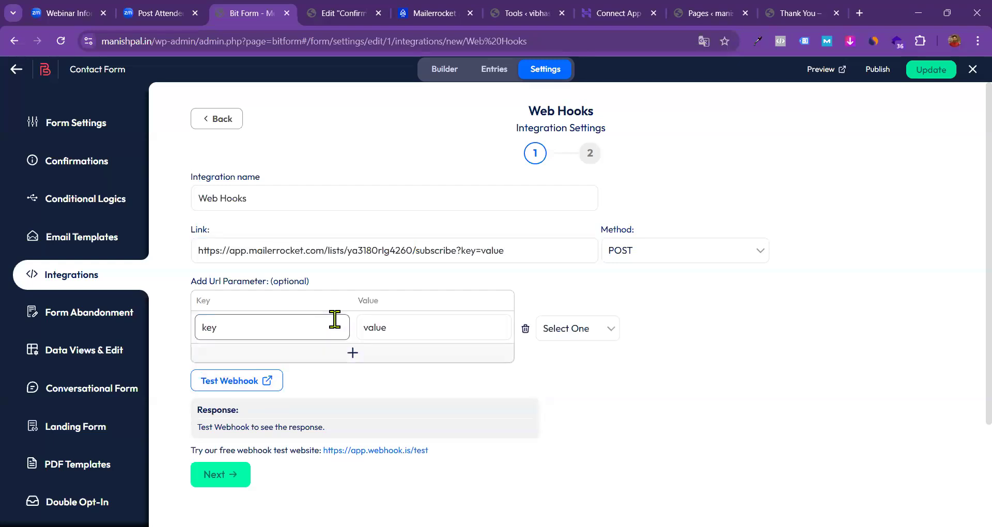
click(334, 317)
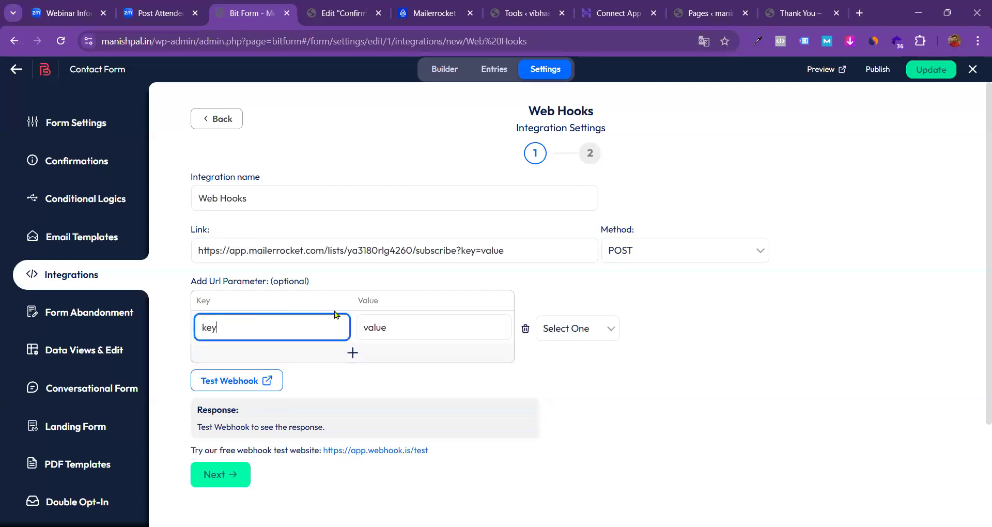
click(573, 336)
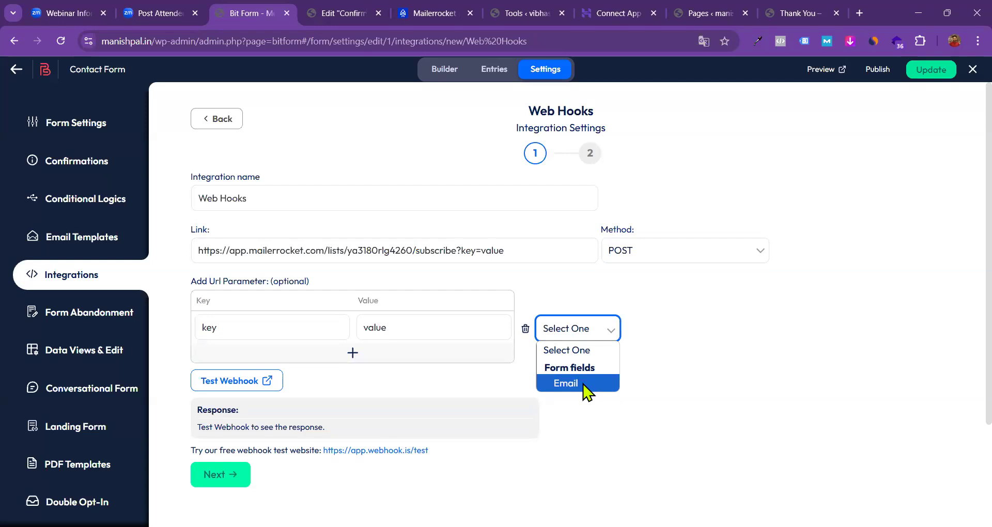
click(583, 385)
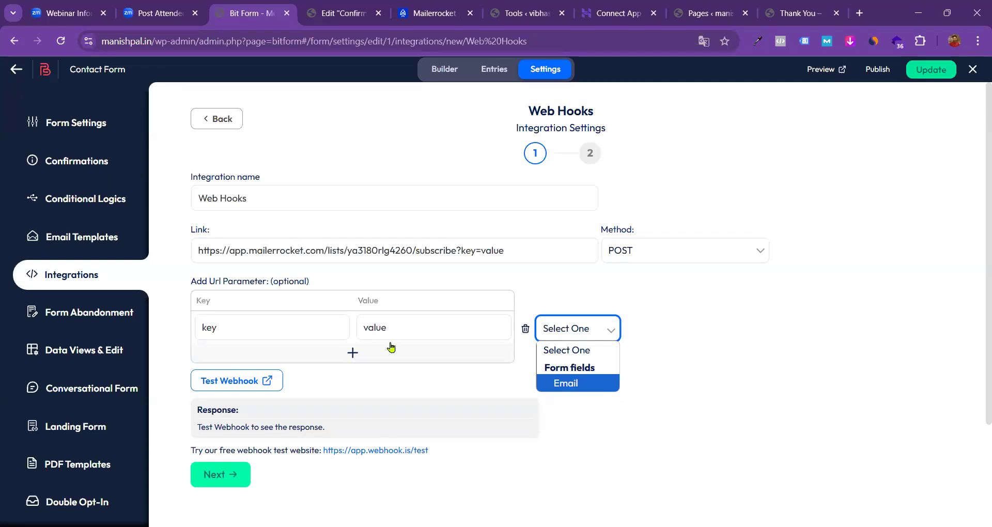
Rename the URL parameter's key as EMAIL
click(251, 328)
key(BackSpace)
key(BackSpace)
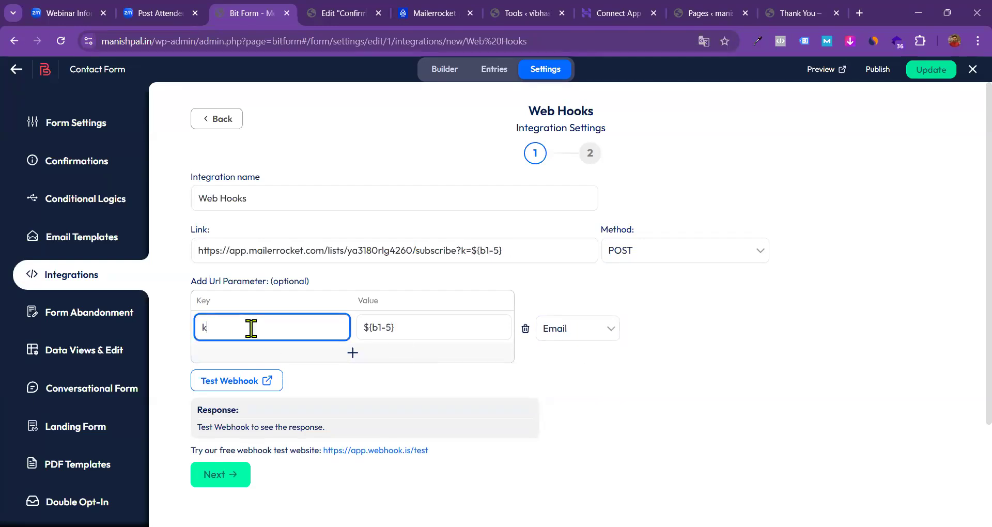
text(EMAIL)
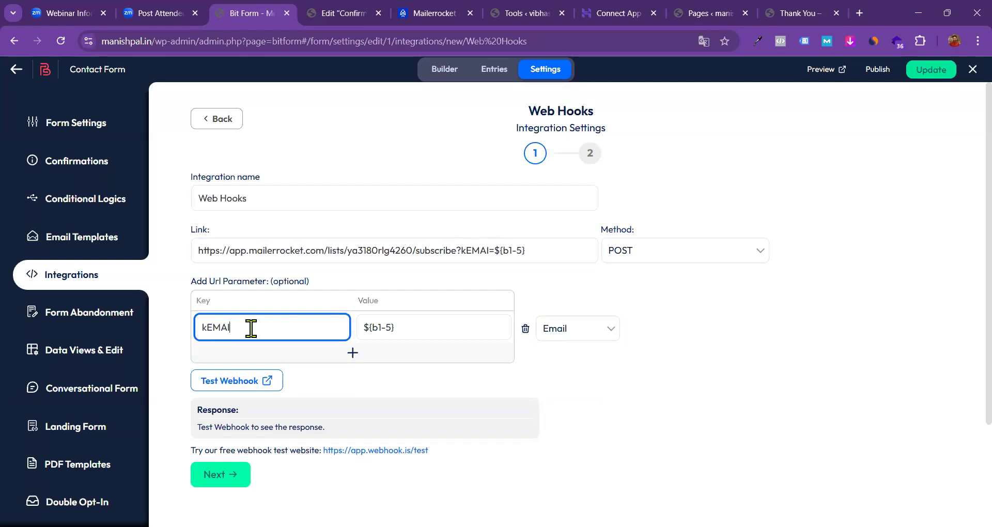
click(208, 326)
key(BackSpace)
click(574, 293)
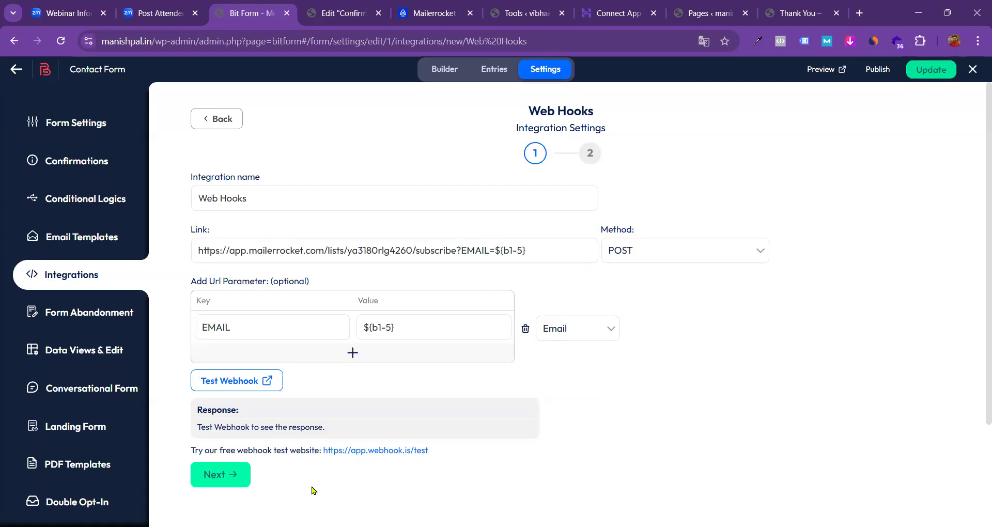
Complete and save the Web Hooks integration, copying the form's short code before finishing
click(219, 480)
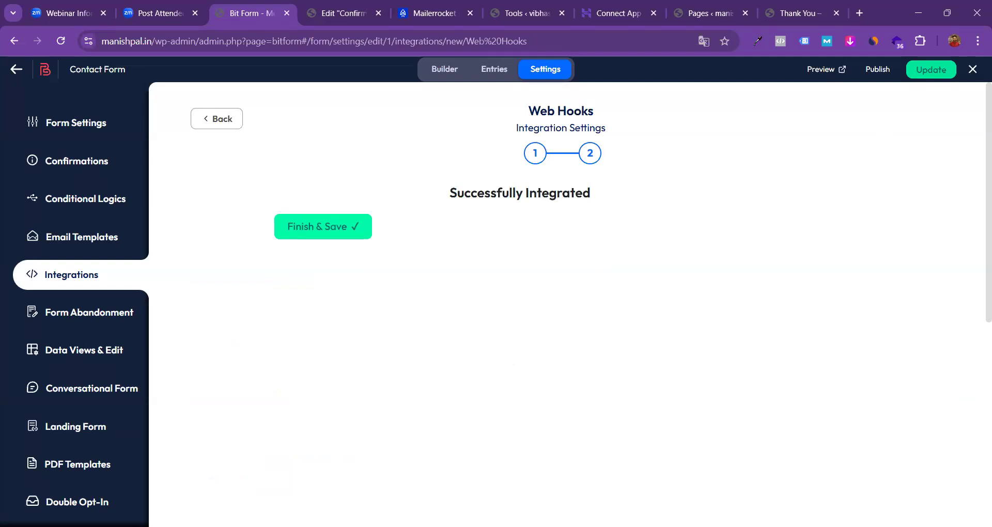
click(877, 76)
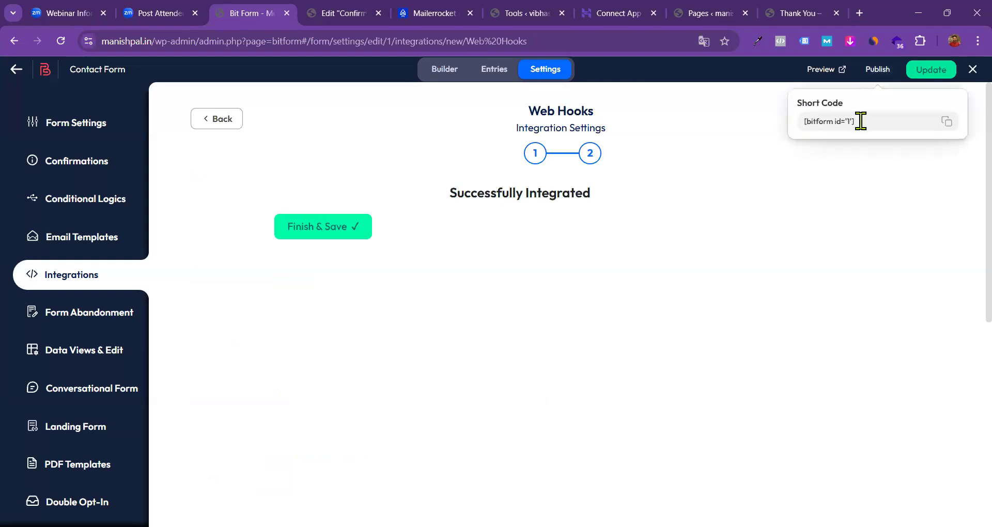
click(946, 122)
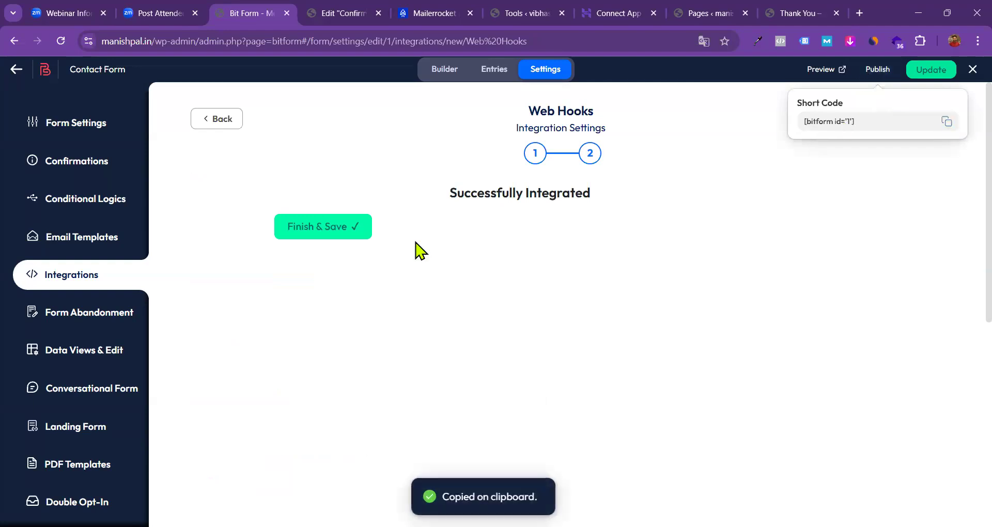
click(314, 227)
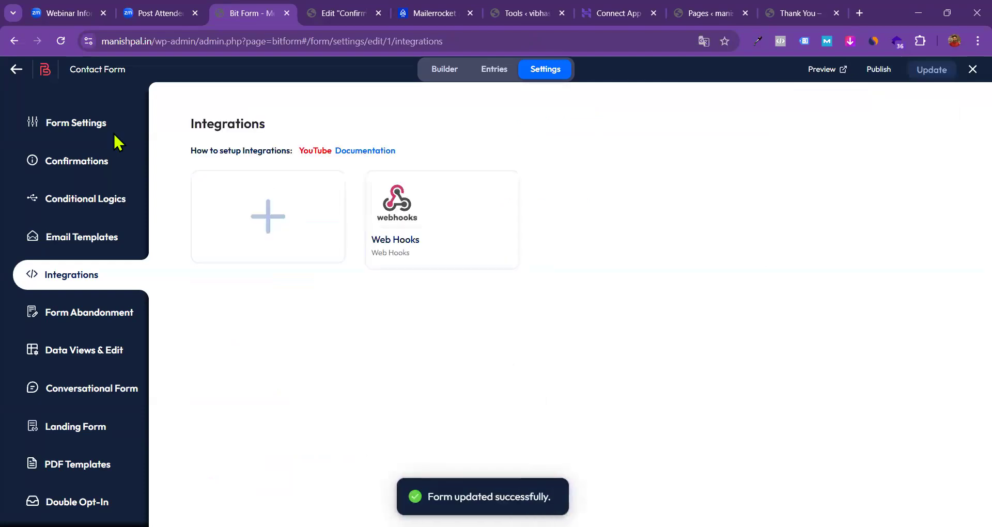
Copy the Contact Form's short code from the forms list and switch to the Confirm Now page in Elementor
click(94, 127)
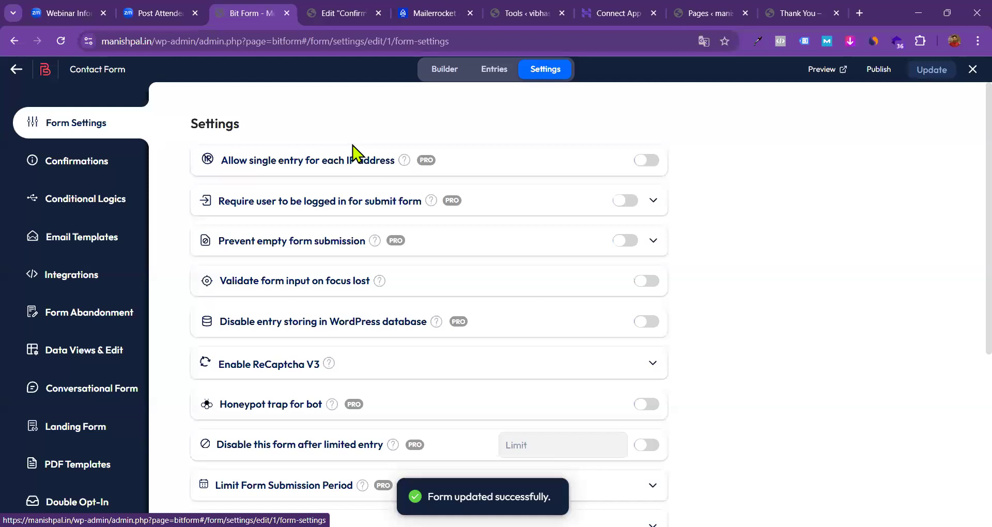
click(17, 72)
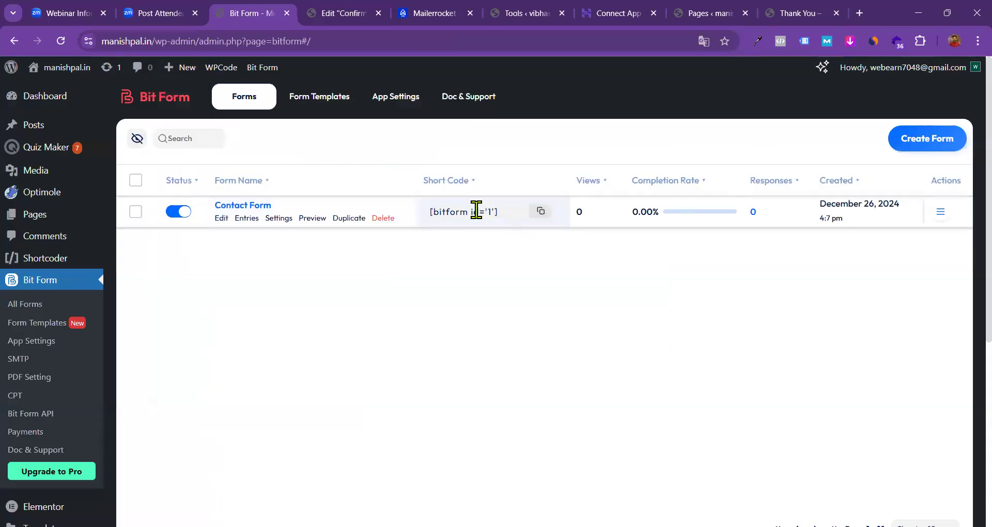
click(540, 211)
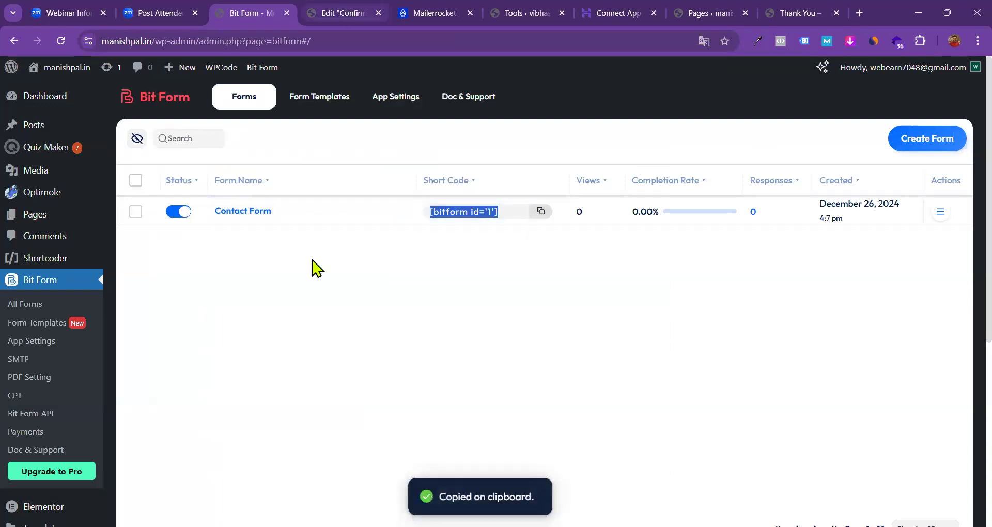
key(ctrl+Tab)
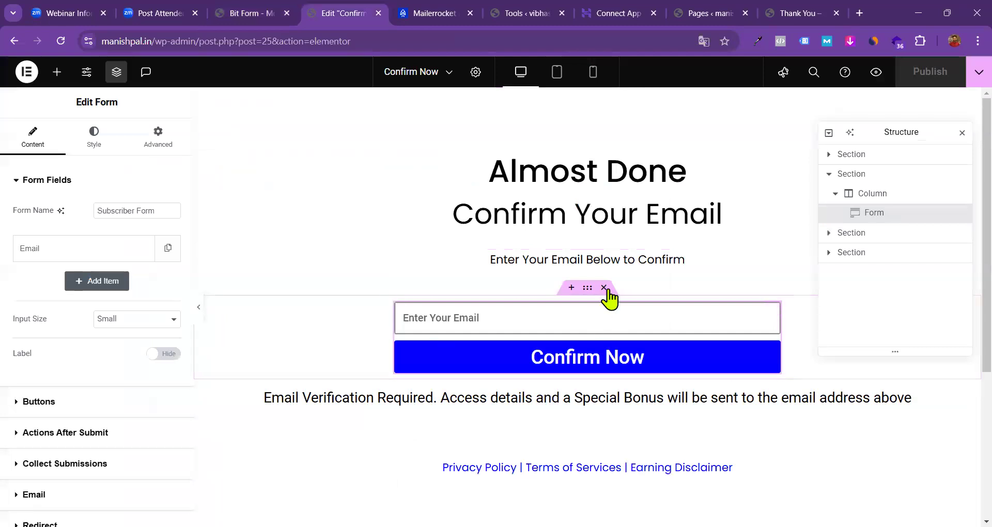
click(571, 288)
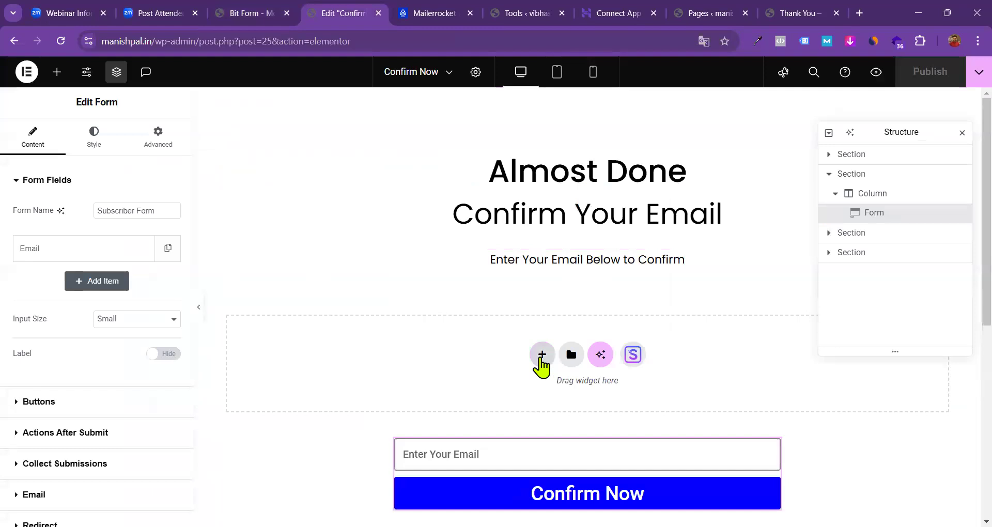
click(542, 355)
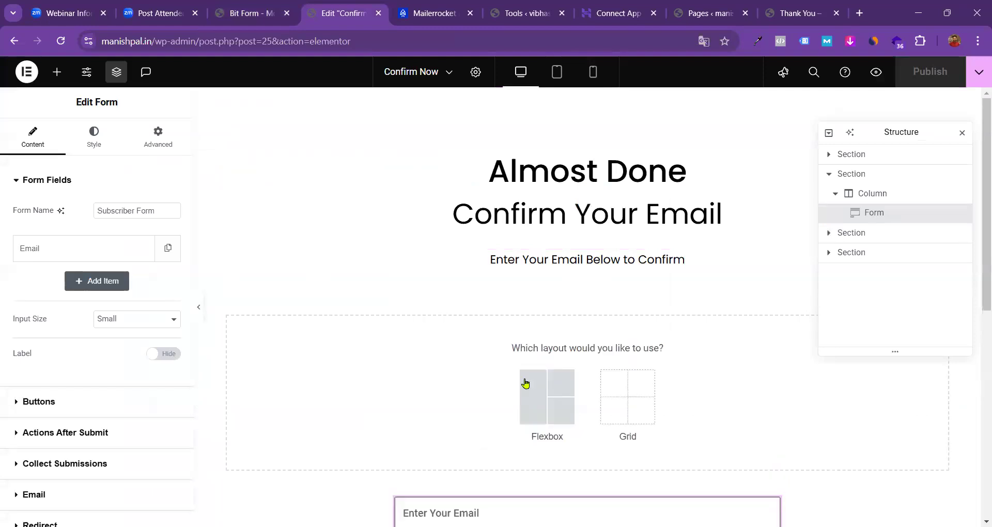
click(542, 403)
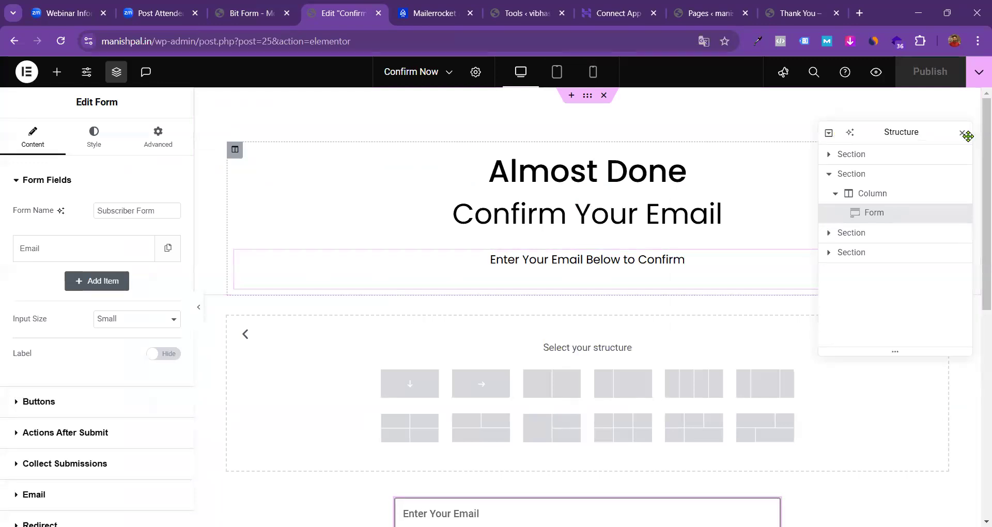
click(931, 336)
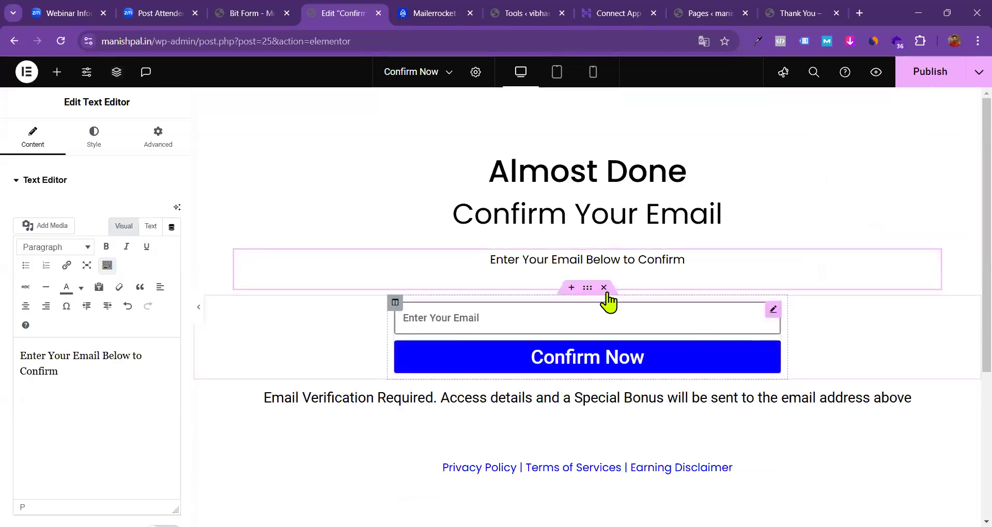
drag(586, 289, 578, 329)
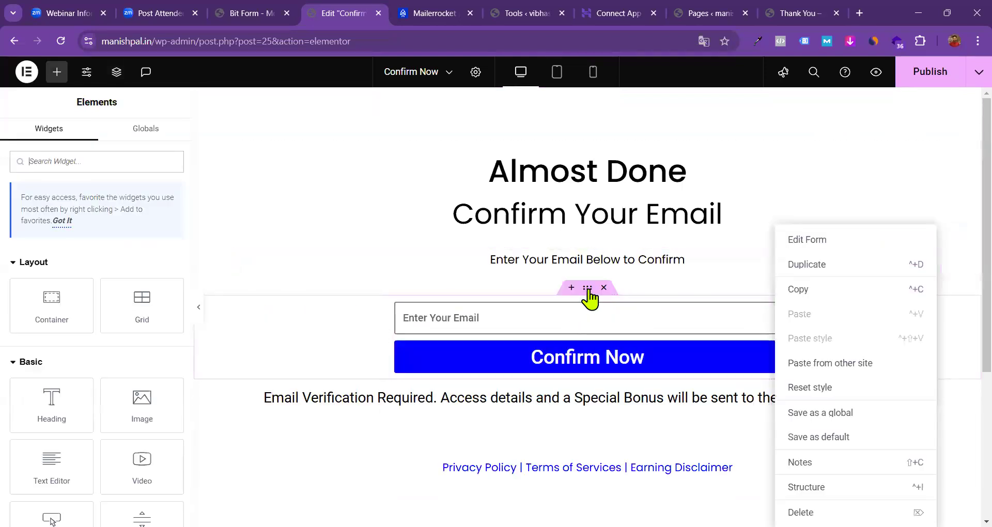
right_click(588, 297)
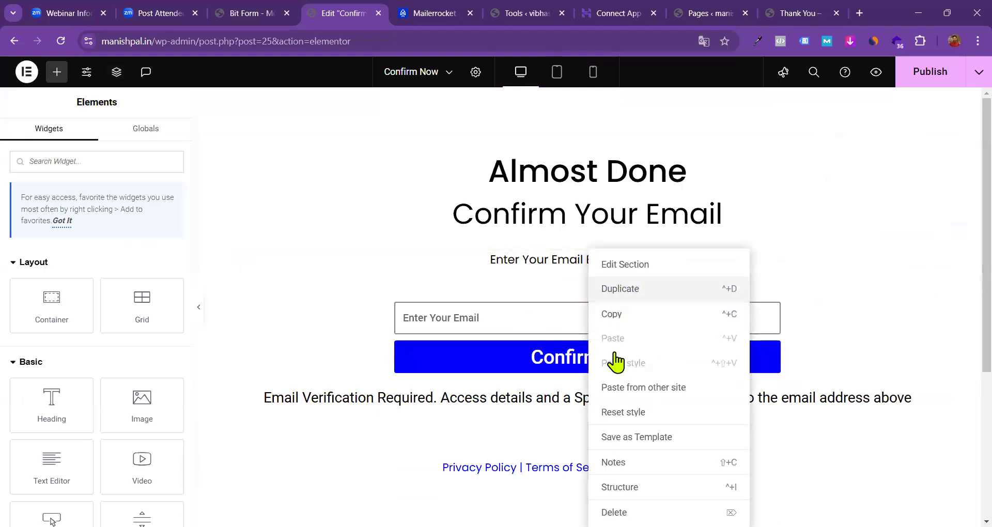
click(588, 392)
key(ctrl+d)
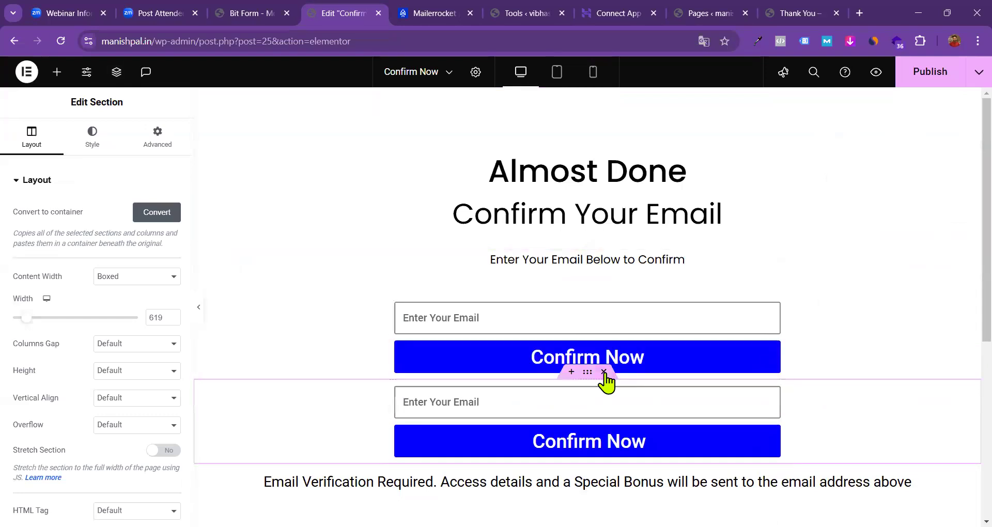
click(604, 372)
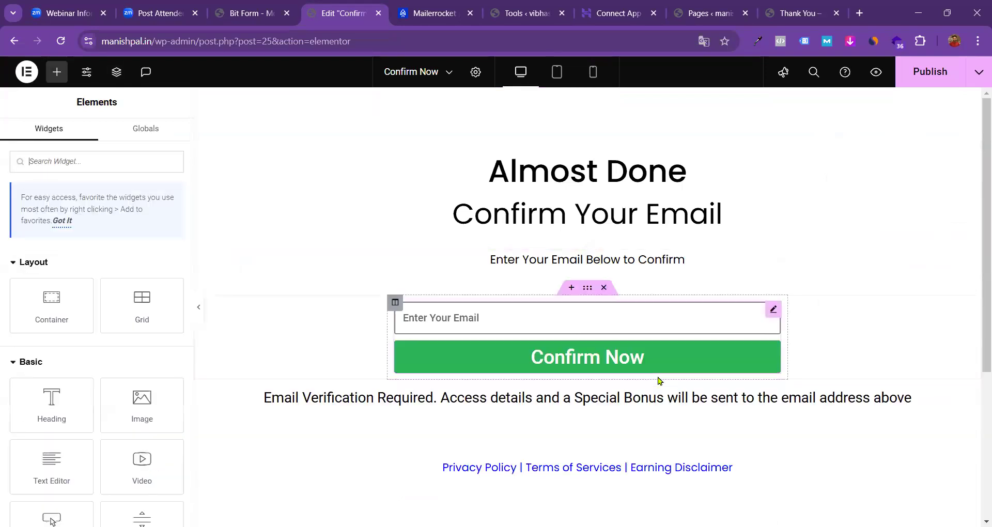
Delete the existing email form from the Confirm Now page and place a Shortcode widget in its emptied column
right_click(774, 316)
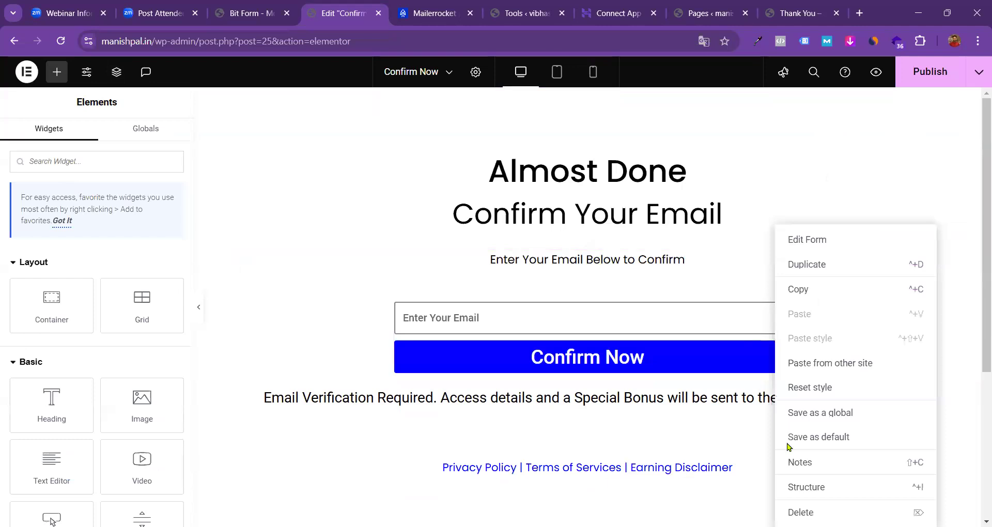
click(805, 509)
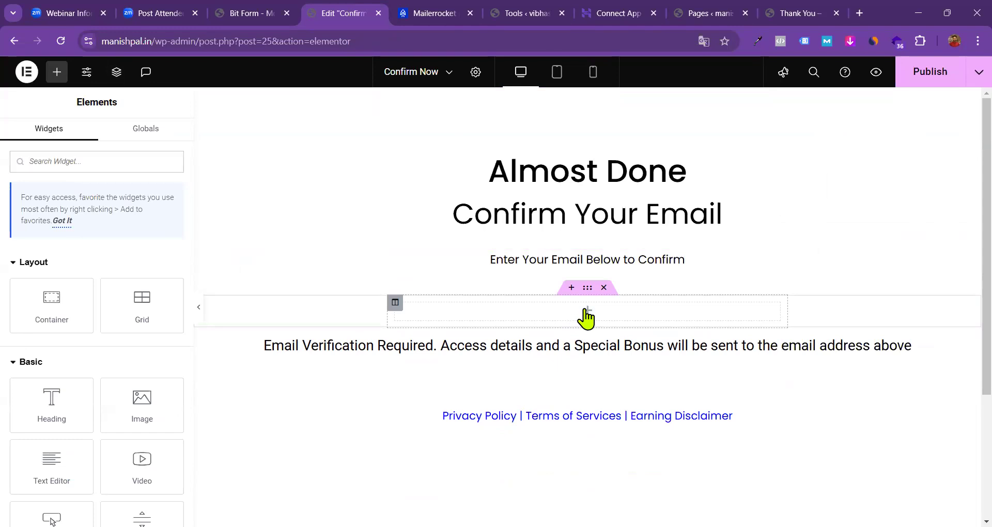
click(96, 155)
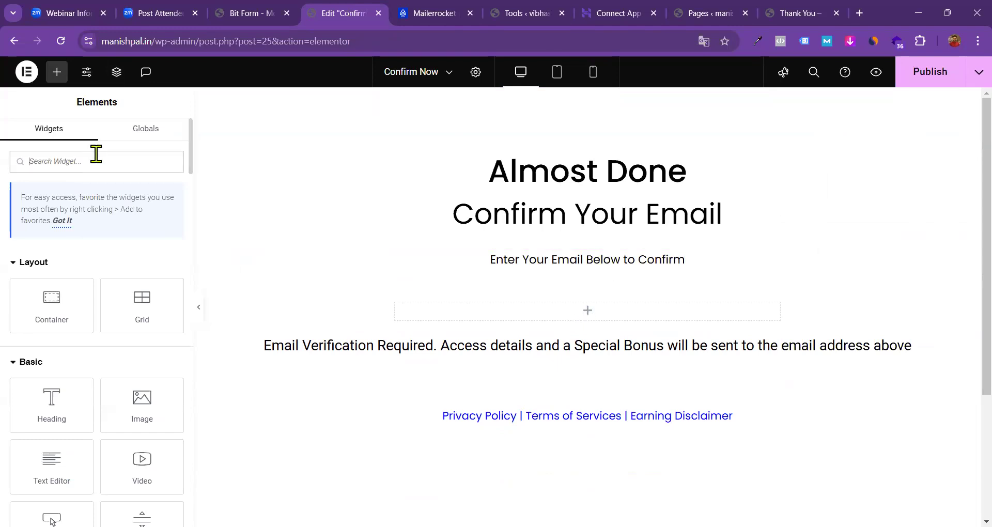
text(short code)
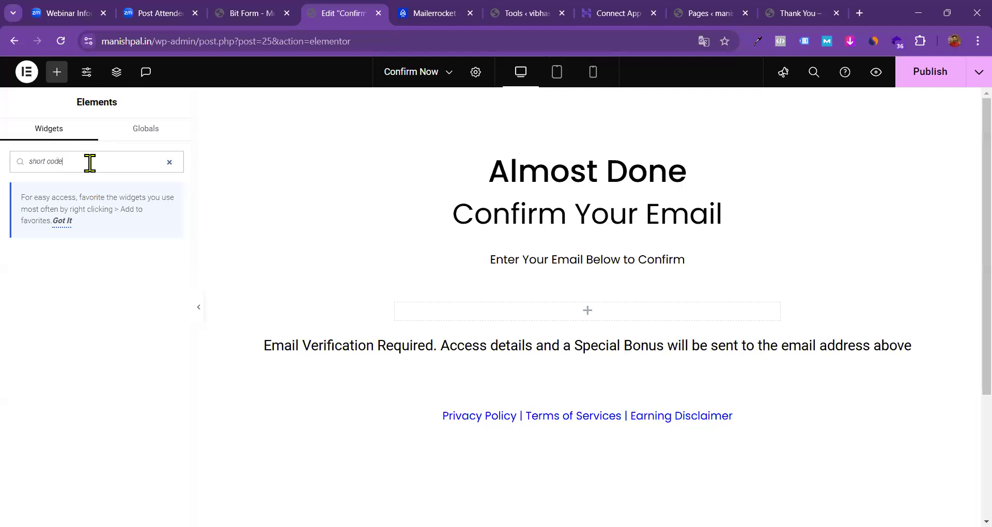
key(BackSpace)
key(BackSpace)
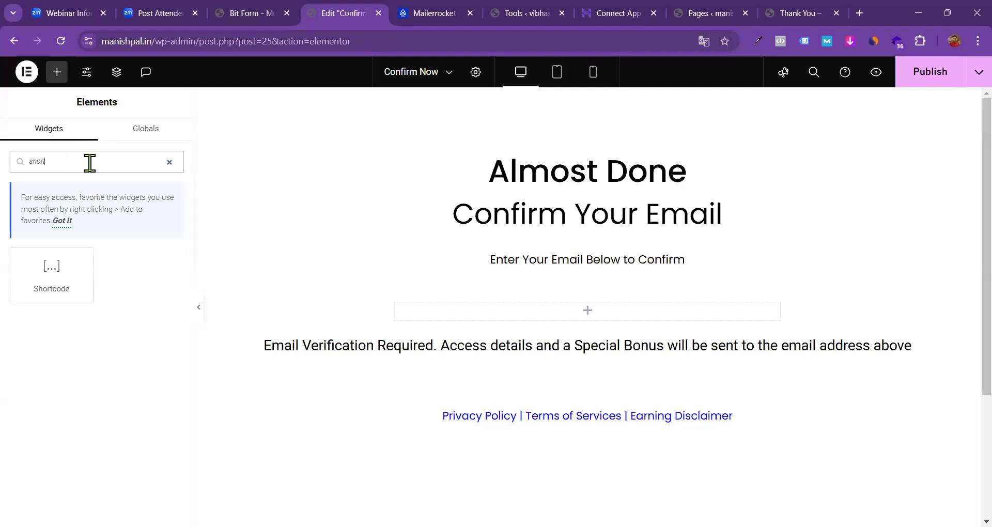
drag(55, 282, 507, 316)
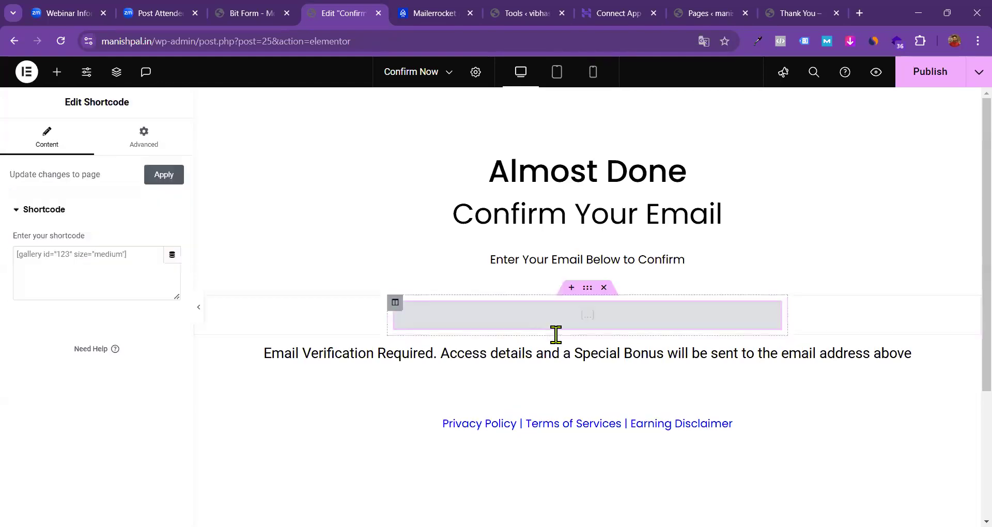
Paste the short code [bitform id='1'] into the Shortcode widget and publish the page
click(106, 276)
text([bitform id='1'])
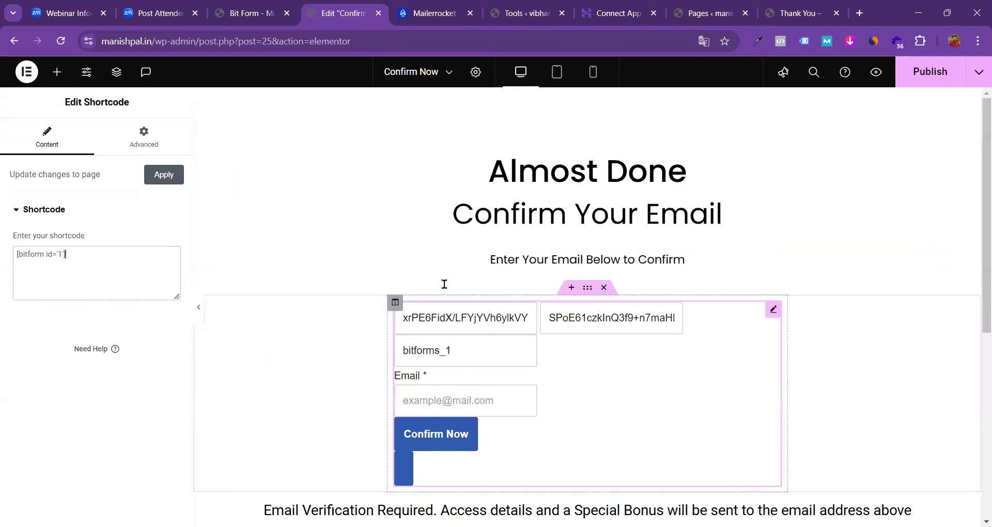
click(932, 74)
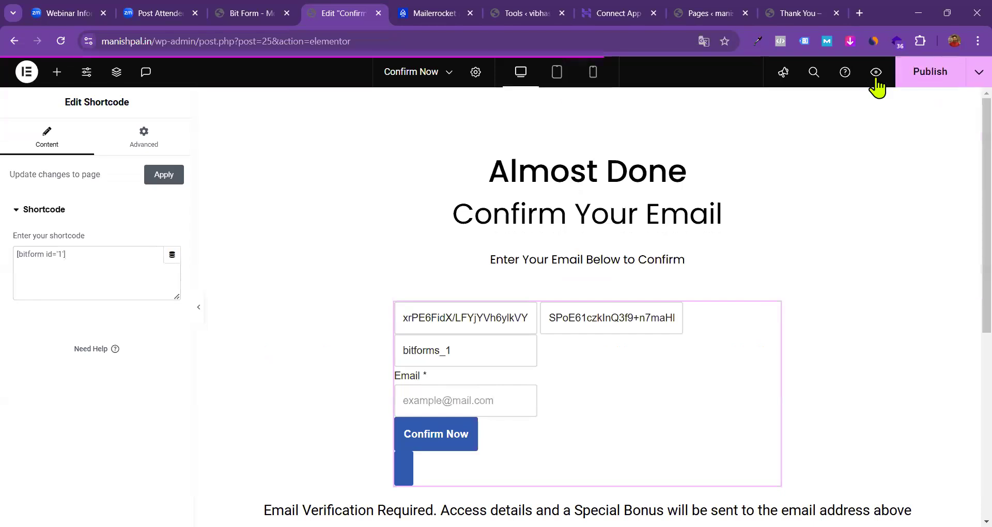
Preview the Confirm Now page with the embedded form, and return to the Bit Form forms list
click(876, 72)
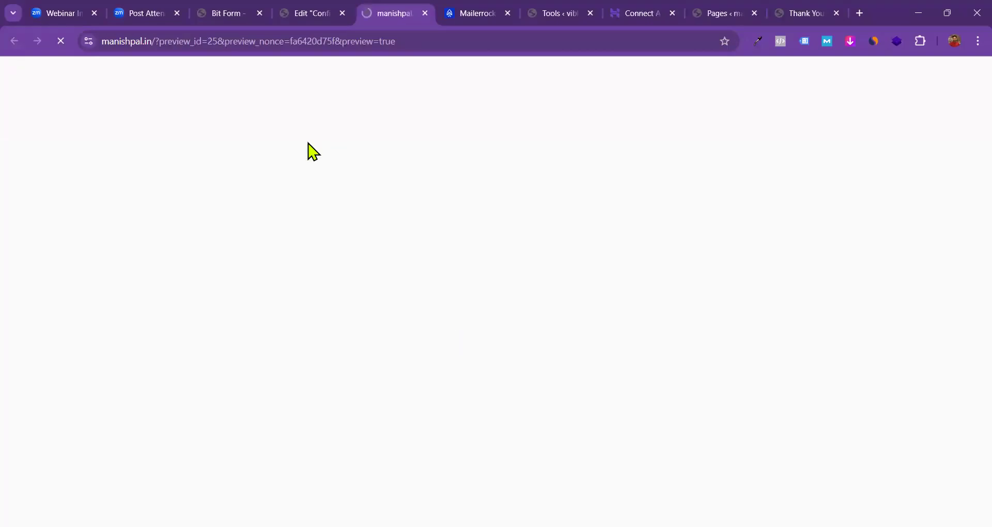
click(348, 343)
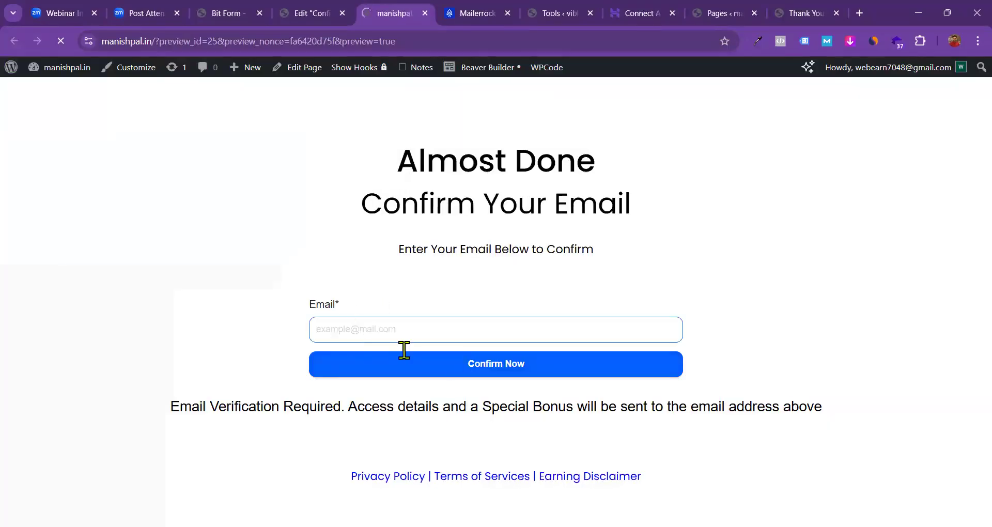
click(307, 14)
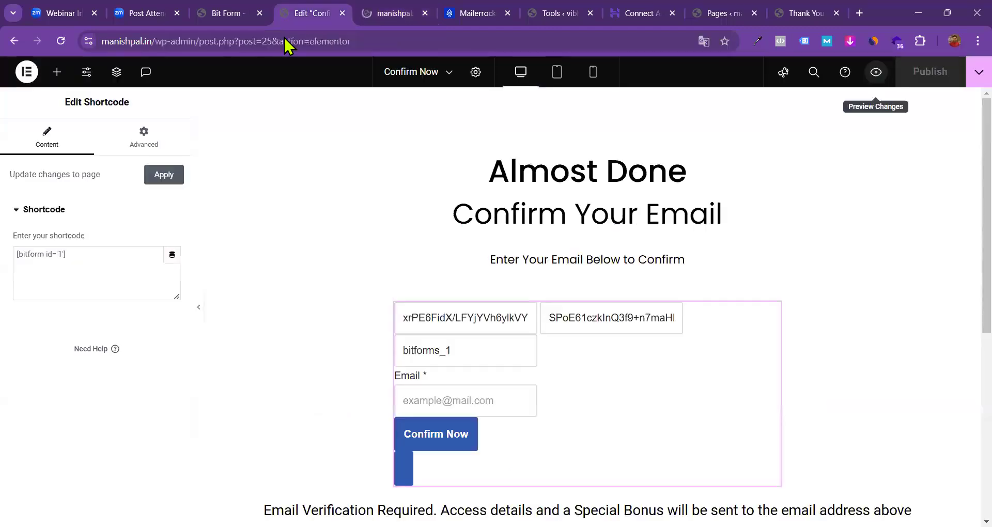
click(231, 14)
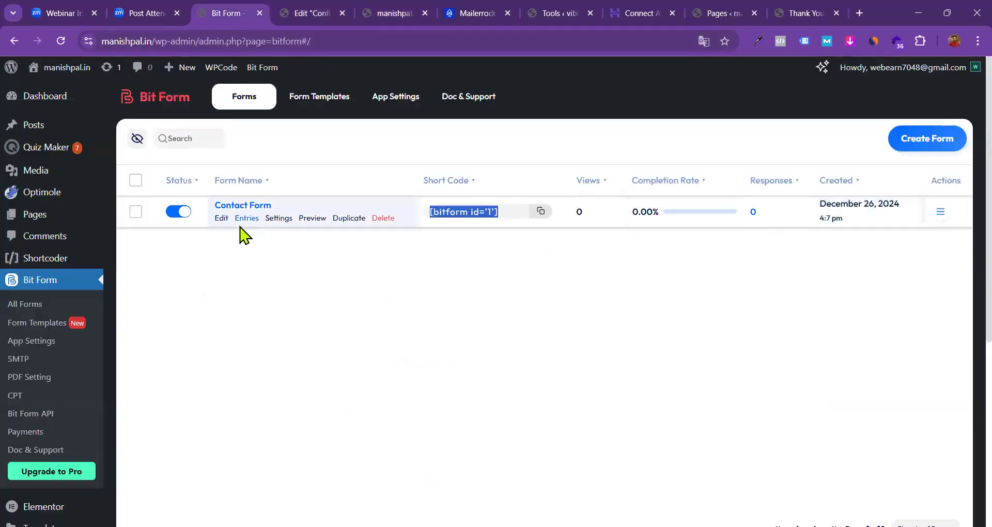
Turn off the Email field's label in the Contact Form and update the form
click(222, 219)
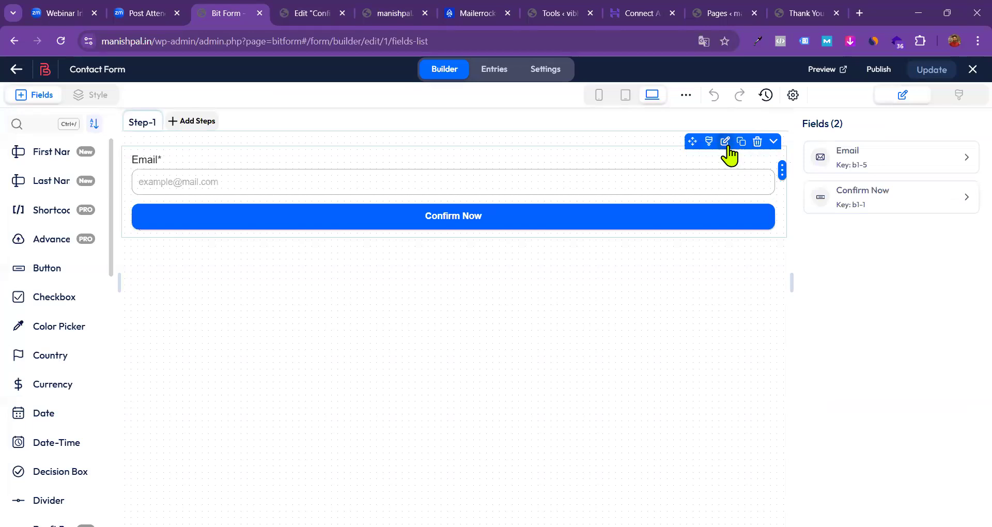
click(727, 148)
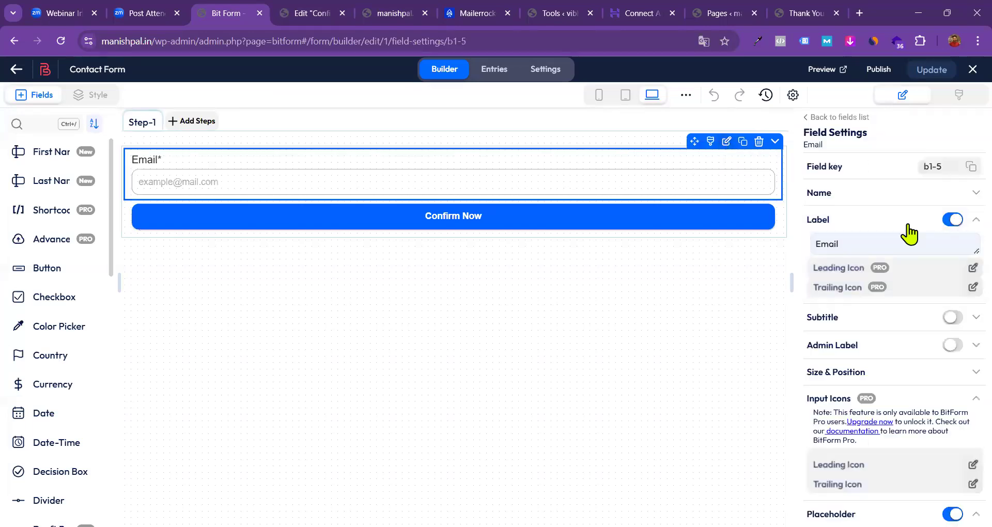
click(953, 220)
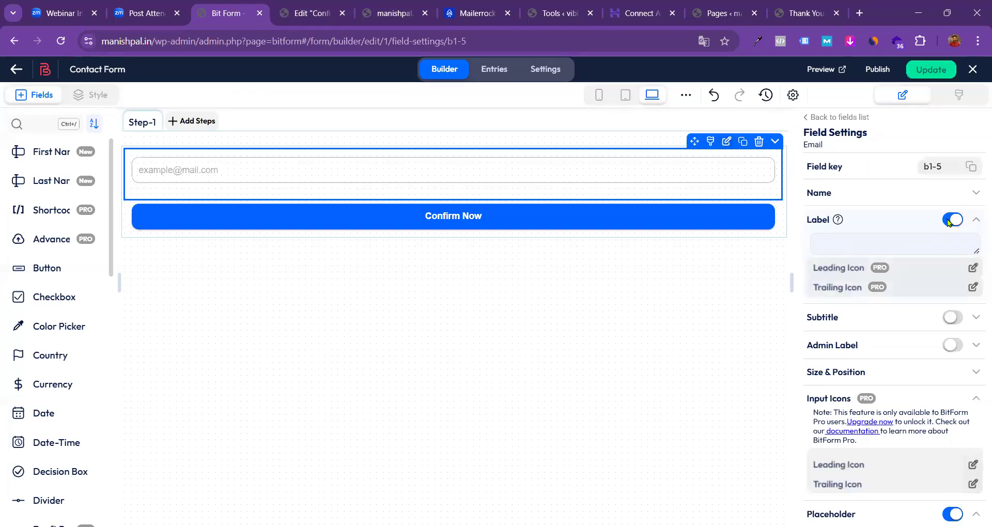
click(933, 73)
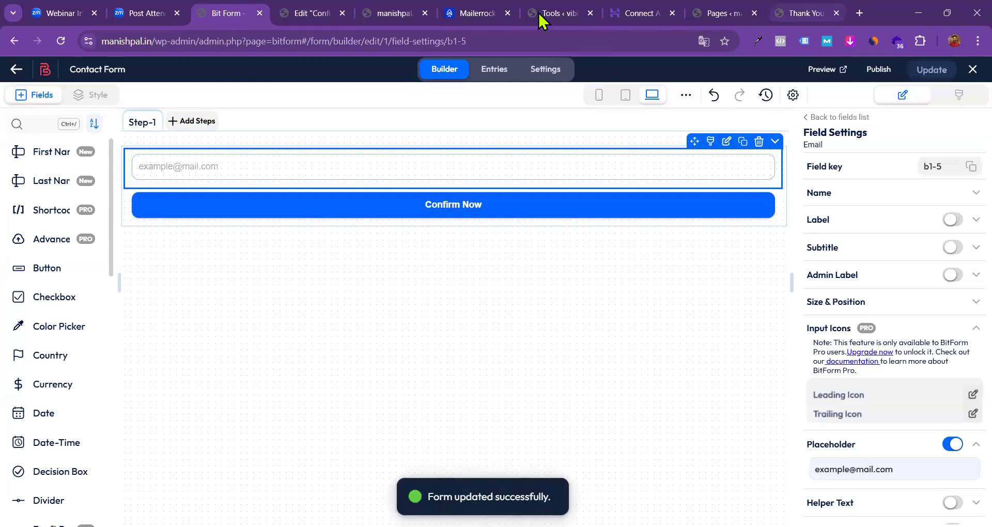
Reload the Confirm Now page's preview and check how the embedded email form looks
click(312, 16)
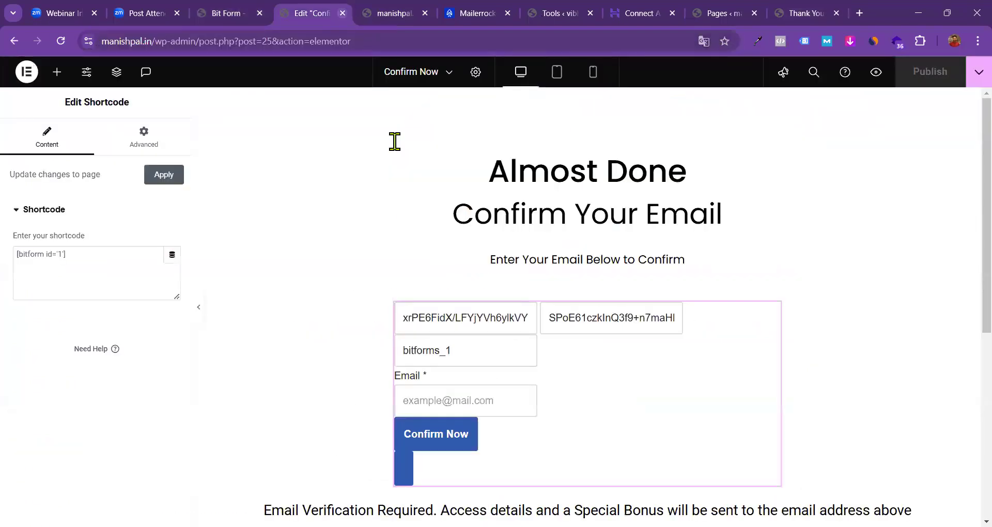
click(66, 38)
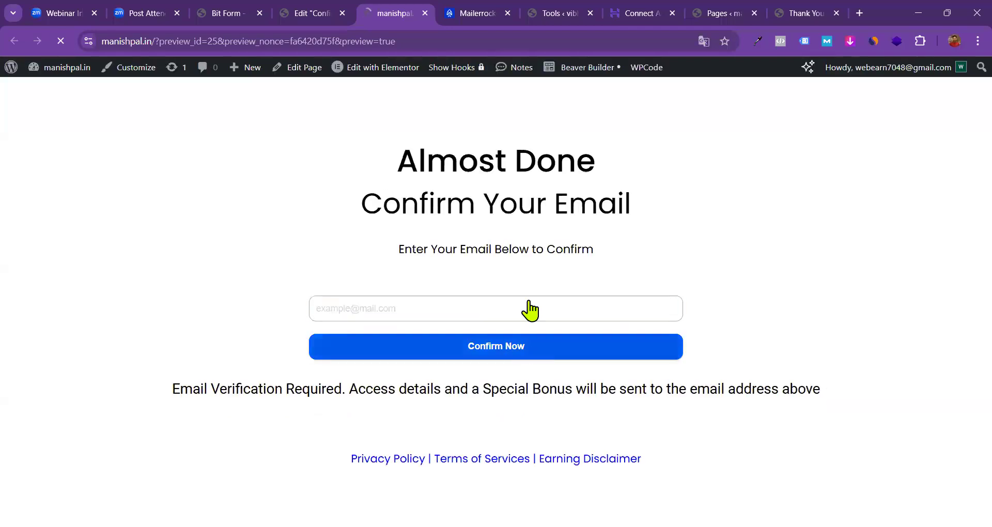
click(378, 312)
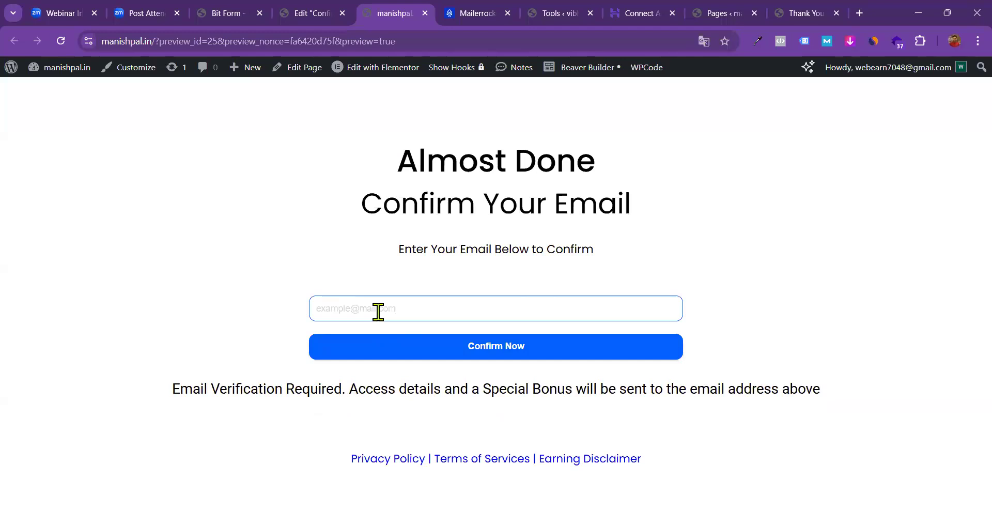
click(394, 188)
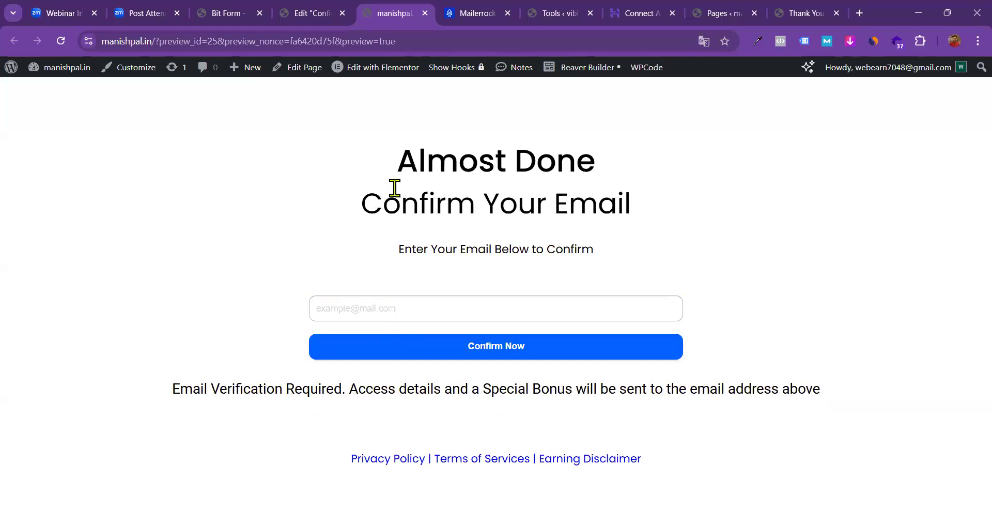
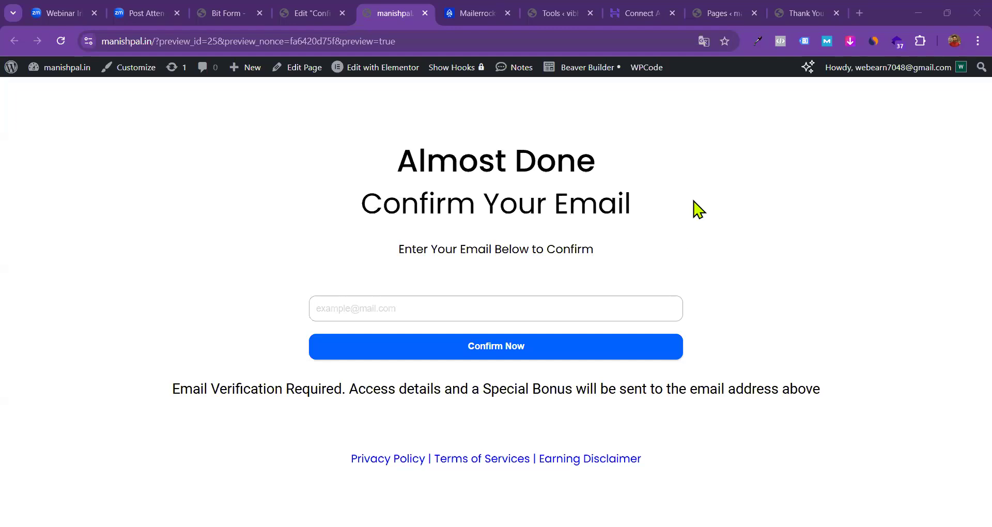
click(313, 25)
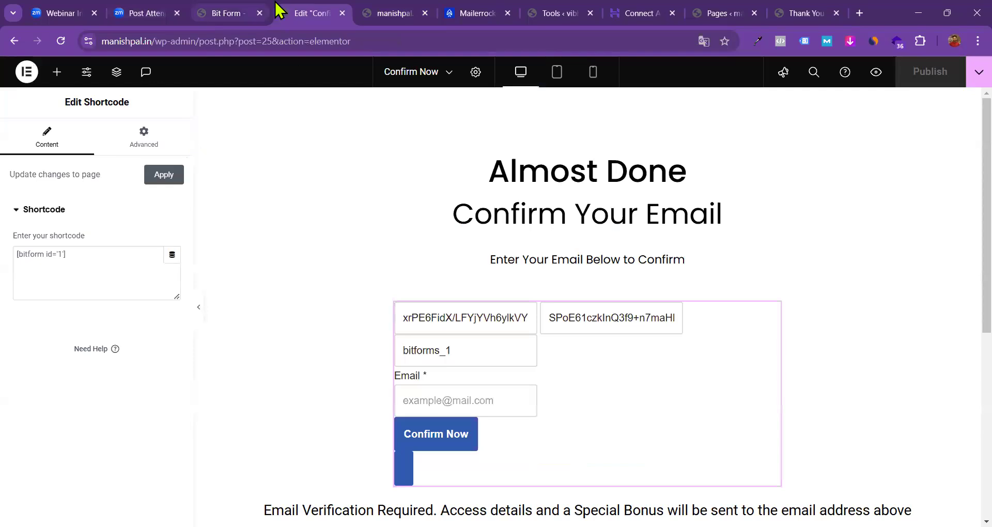
click(237, 12)
click(313, 13)
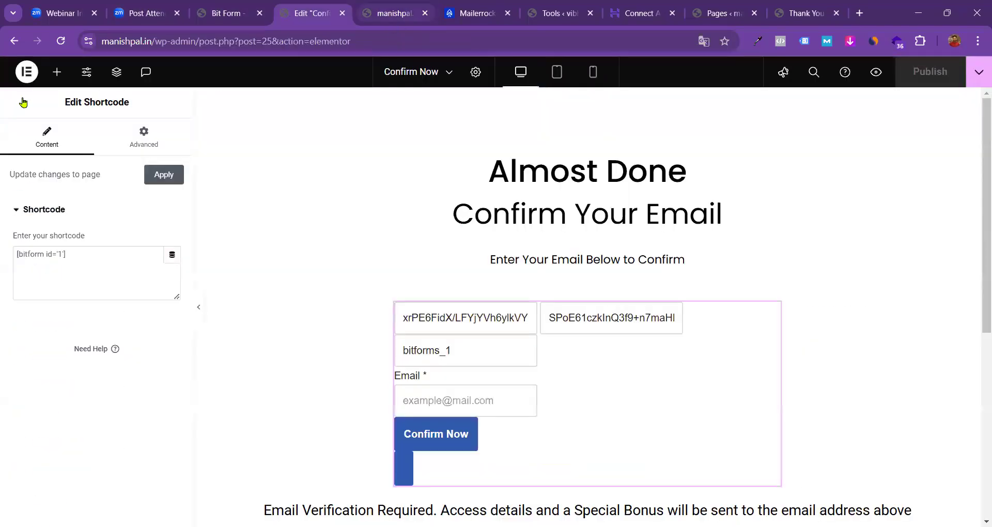
click(394, 14)
click(391, 309)
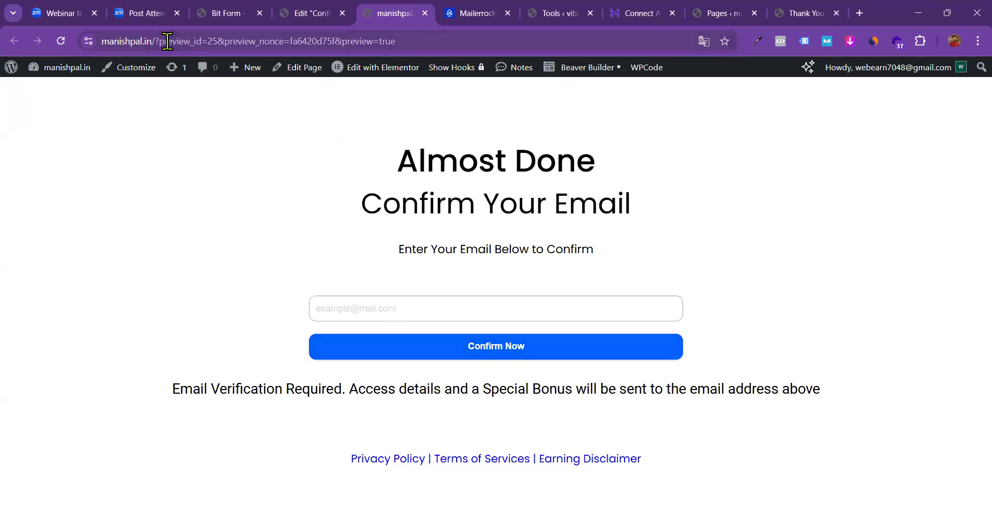
drag(153, 42, 98, 56)
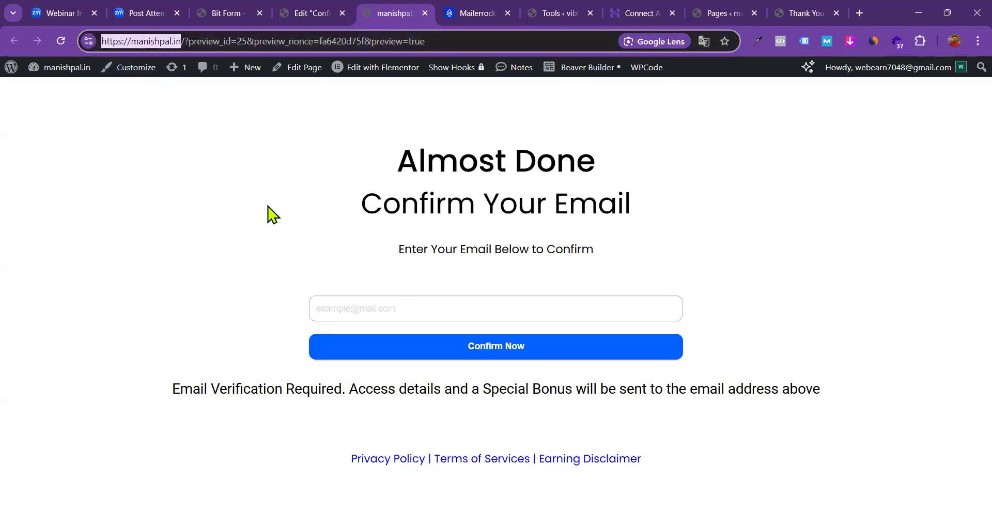
Enter a test email address in the Confirm Now page's form, and open the Lists overview in Mailerrocket
click(388, 309)
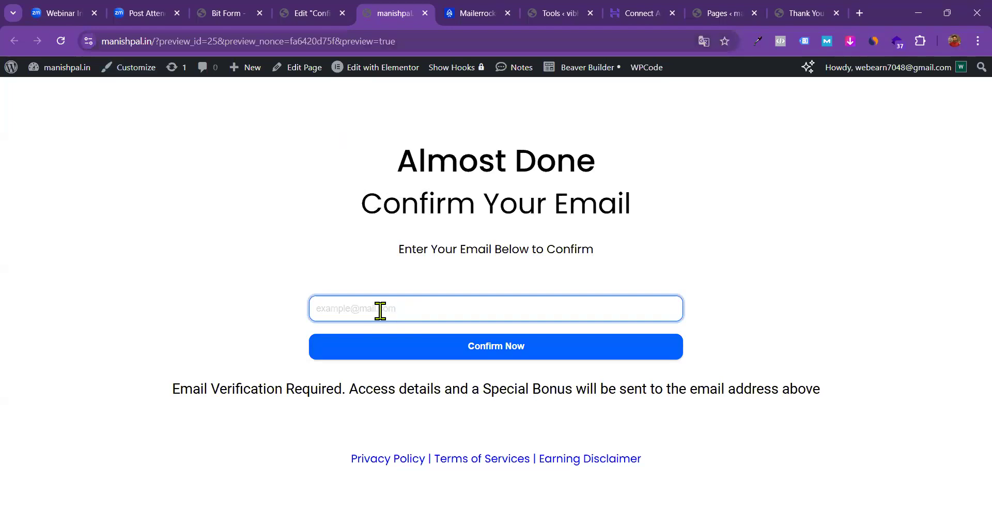
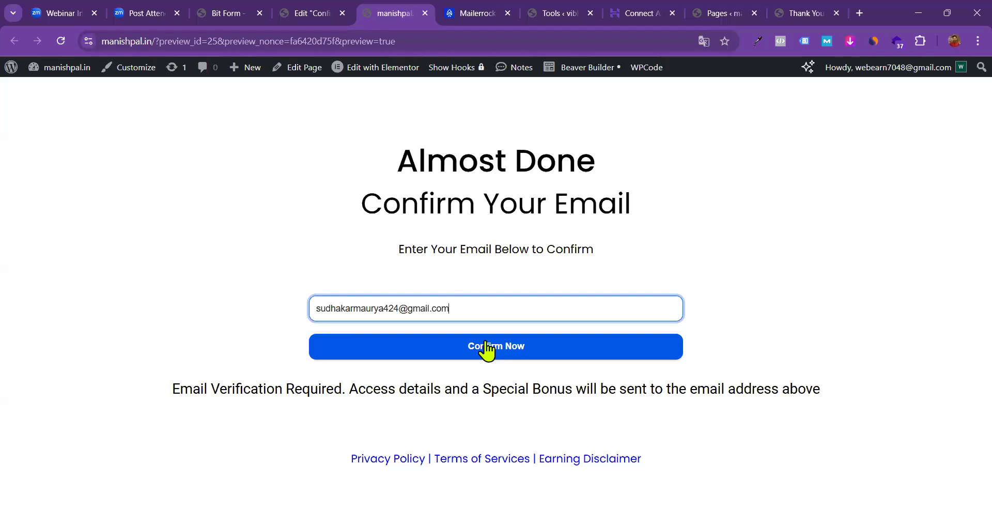
click(473, 16)
key(ctrl+Tab)
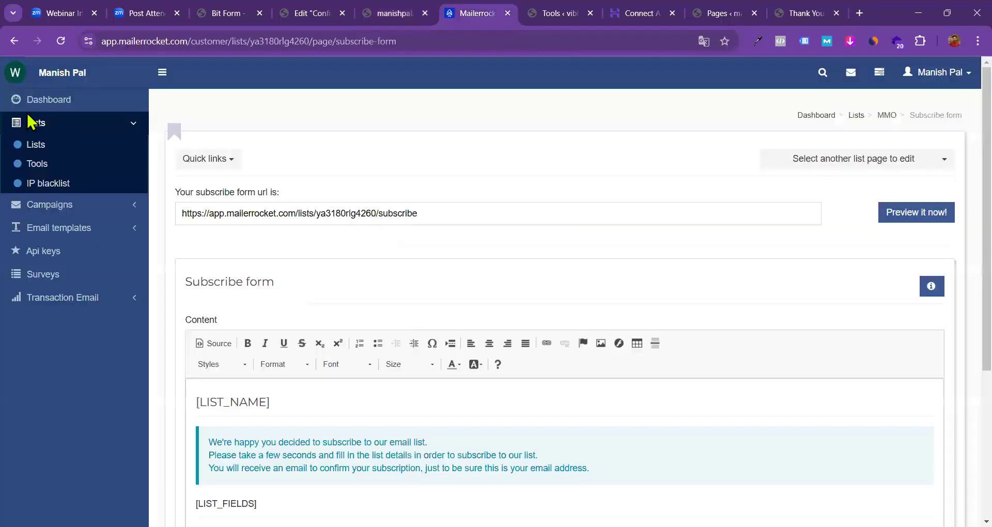
click(36, 146)
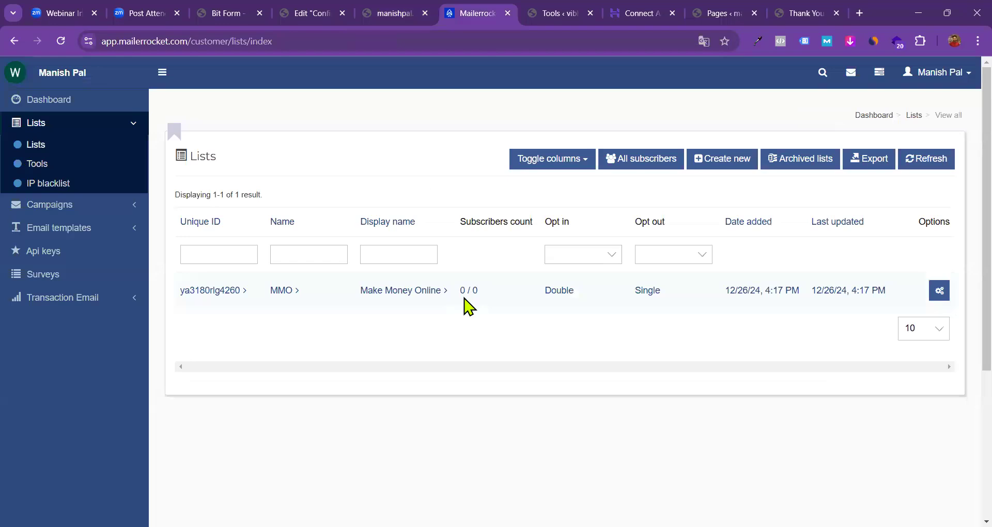
Submit the test email on the Confirm Now page, and reload Mailerrocket's lists to check the MMO list's subscriber count
click(405, 16)
click(489, 349)
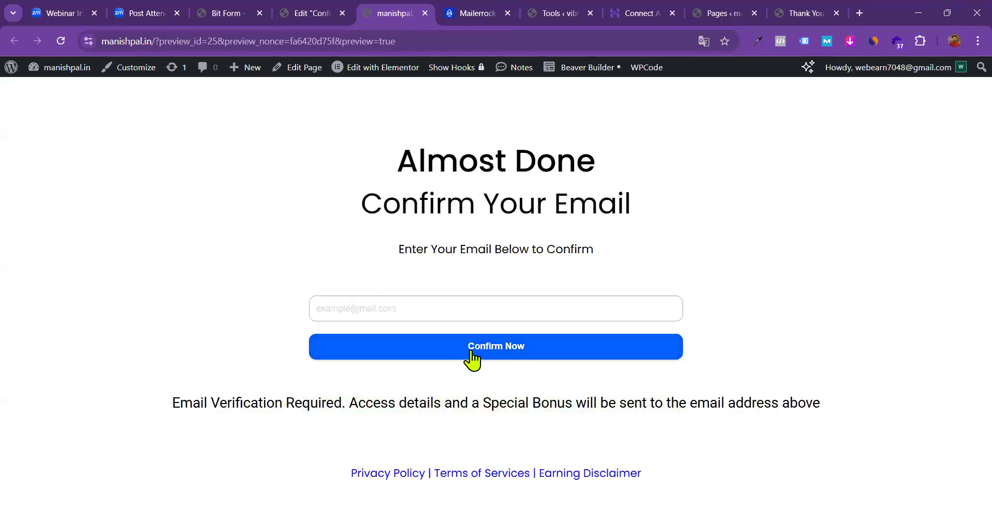
click(471, 17)
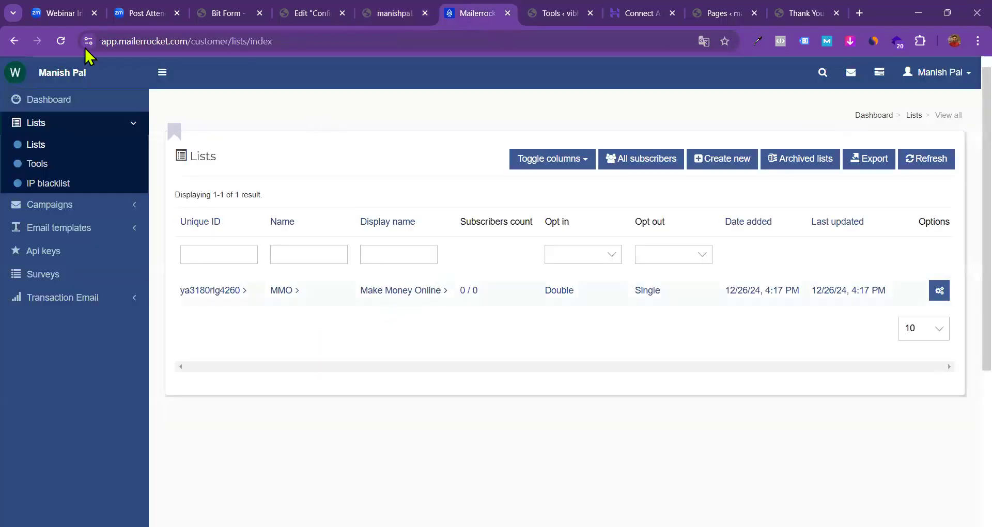
click(61, 41)
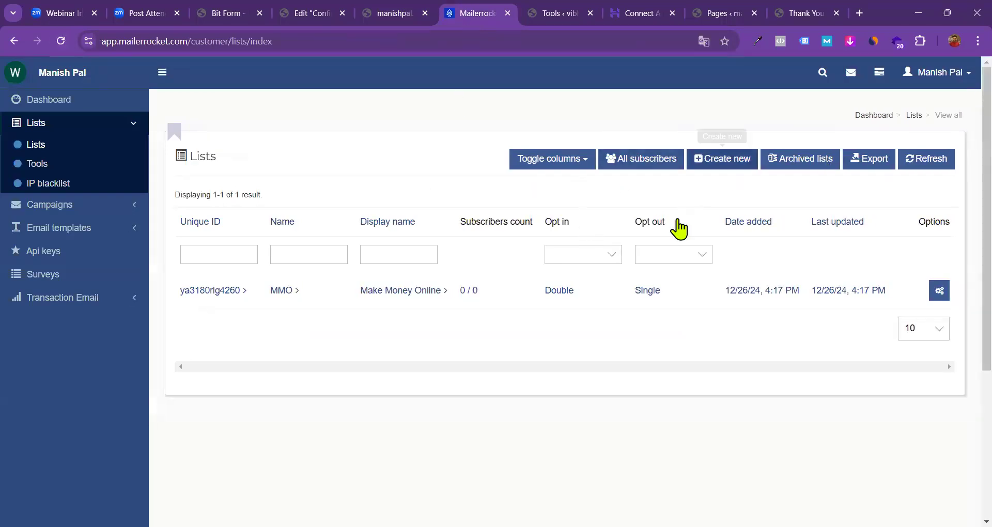
Return to the Contact Form in Bit Form, look at its short code, and open the form's standalone preview
click(389, 10)
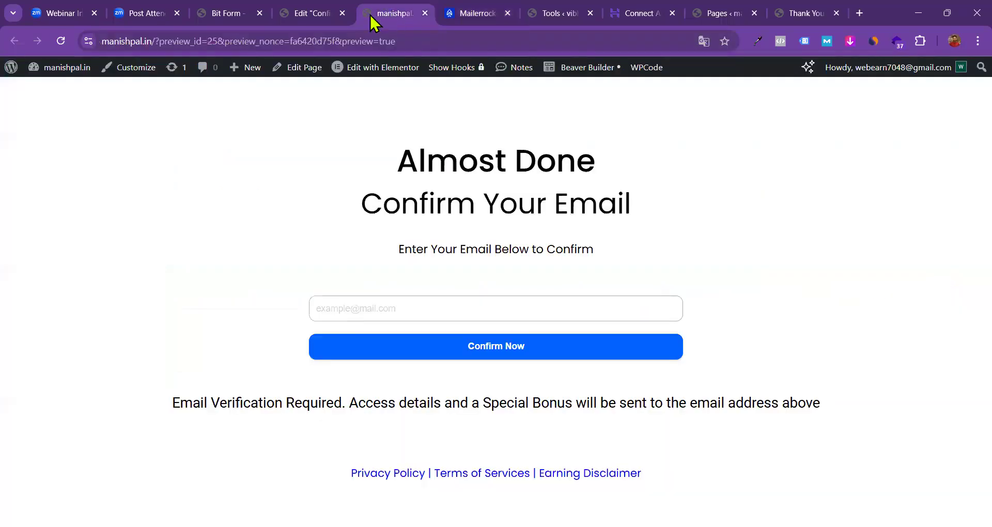
click(328, 10)
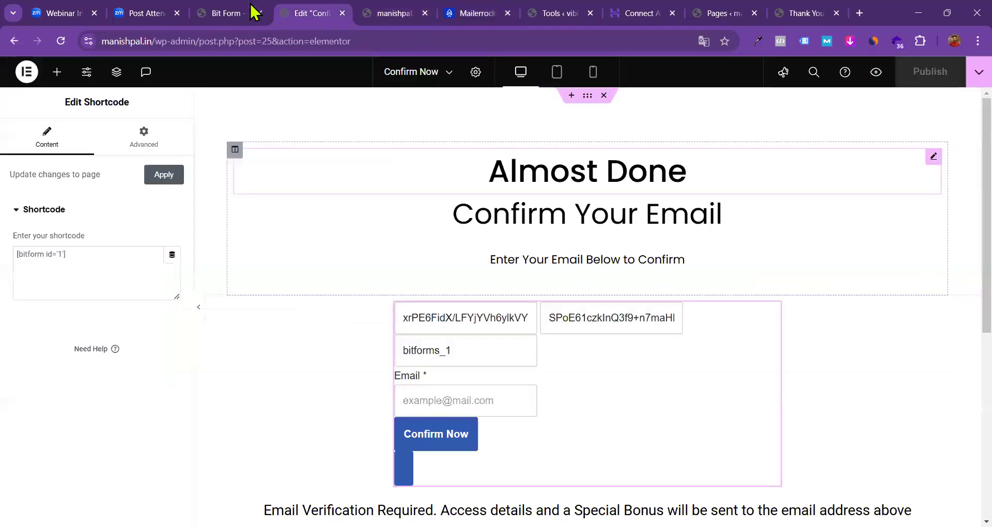
click(230, 13)
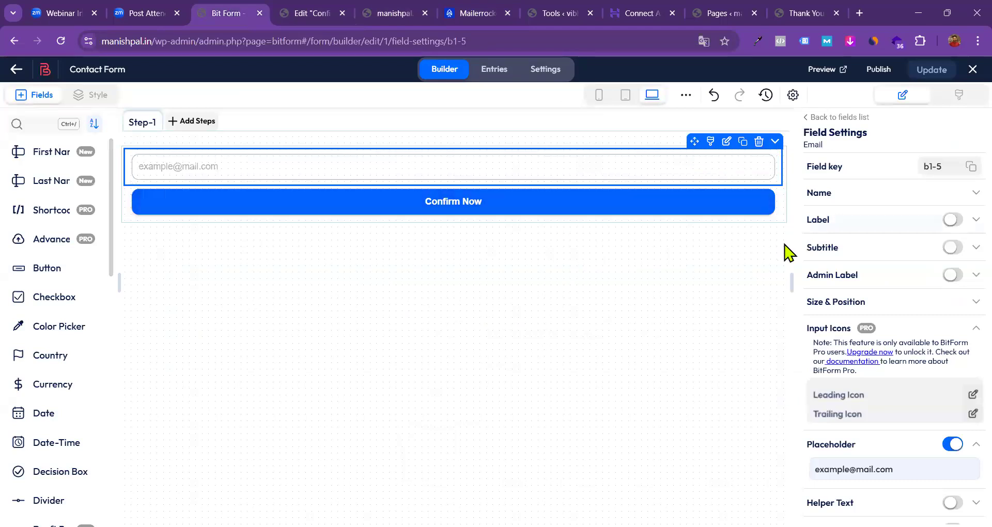
click(878, 70)
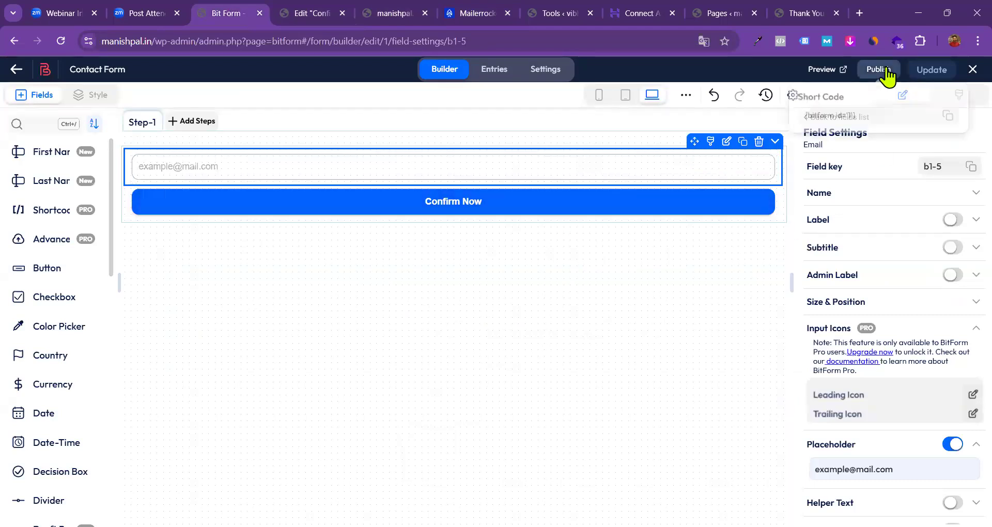
click(878, 70)
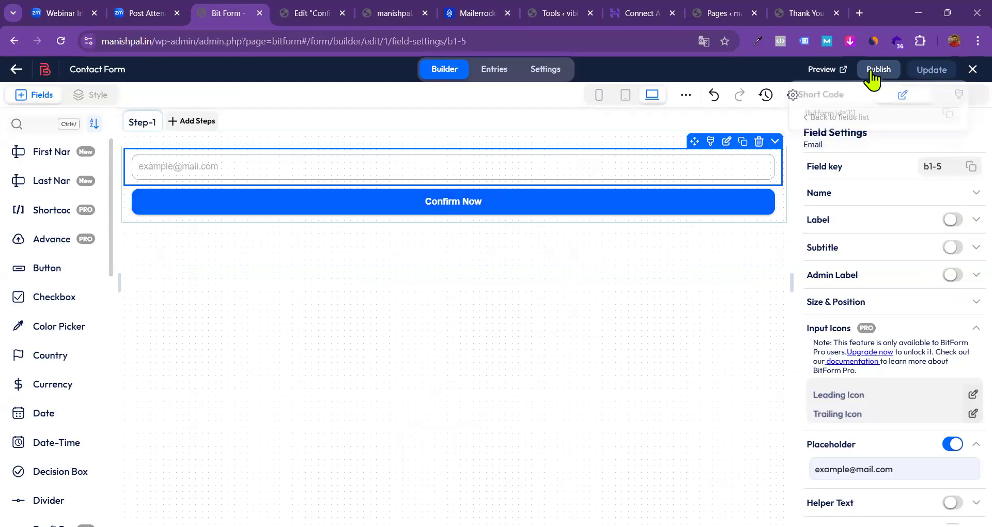
click(832, 70)
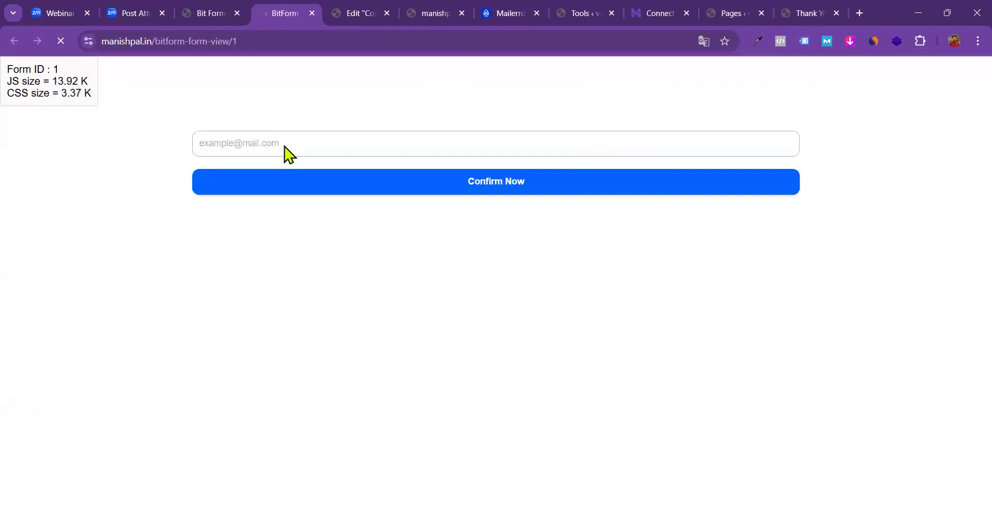
Fill in a test email address in the standalone form preview and submit it
click(277, 141)
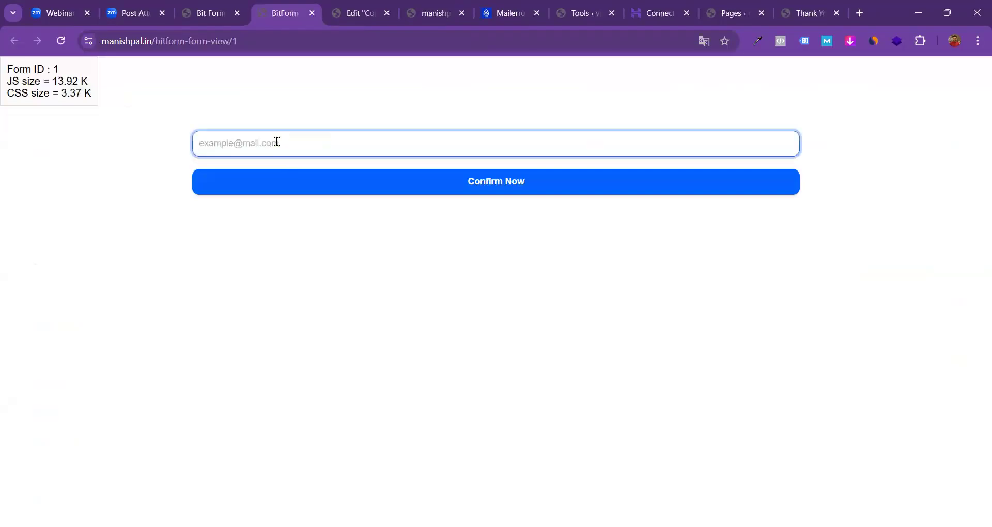
click(464, 182)
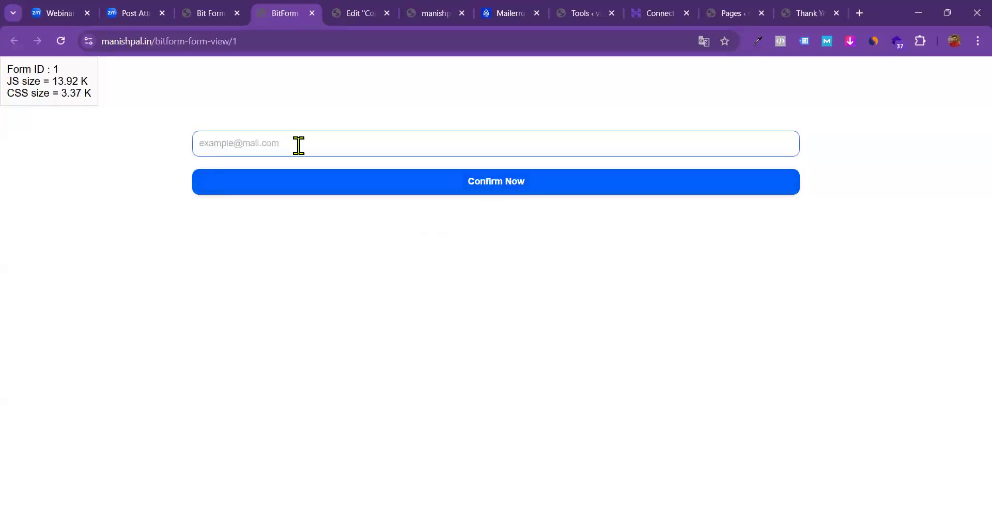
Reload the Mailerrocket lists and check whether the MMO list's subscriber count includes the preview submission
click(483, 16)
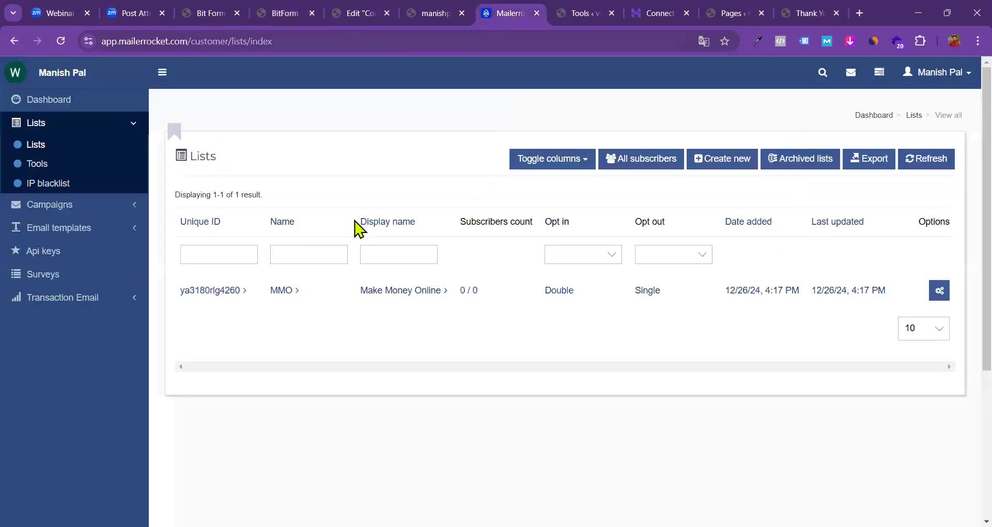
click(61, 41)
drag(459, 291, 487, 299)
Return to the Contact Form in Bit Form and open its Web Hooks integration for editing
click(433, 13)
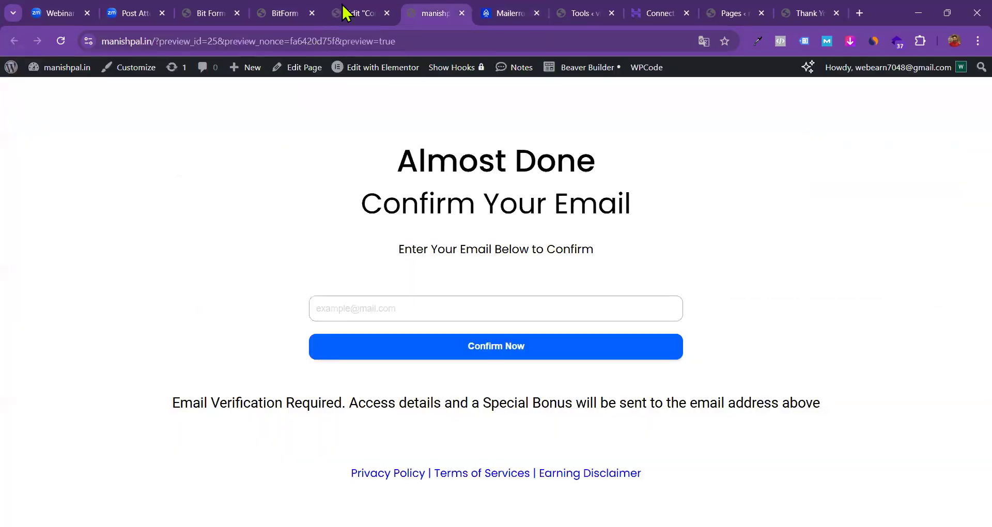
click(343, 7)
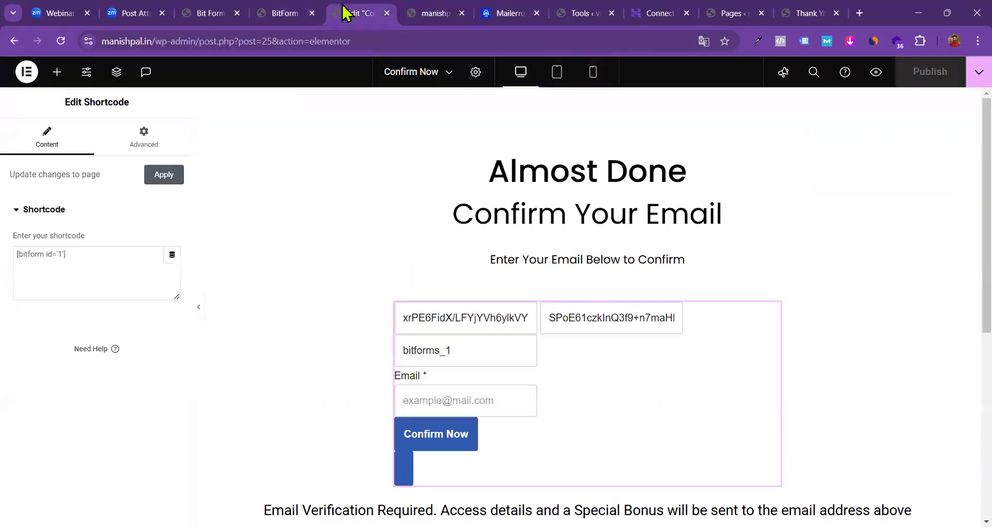
click(286, 15)
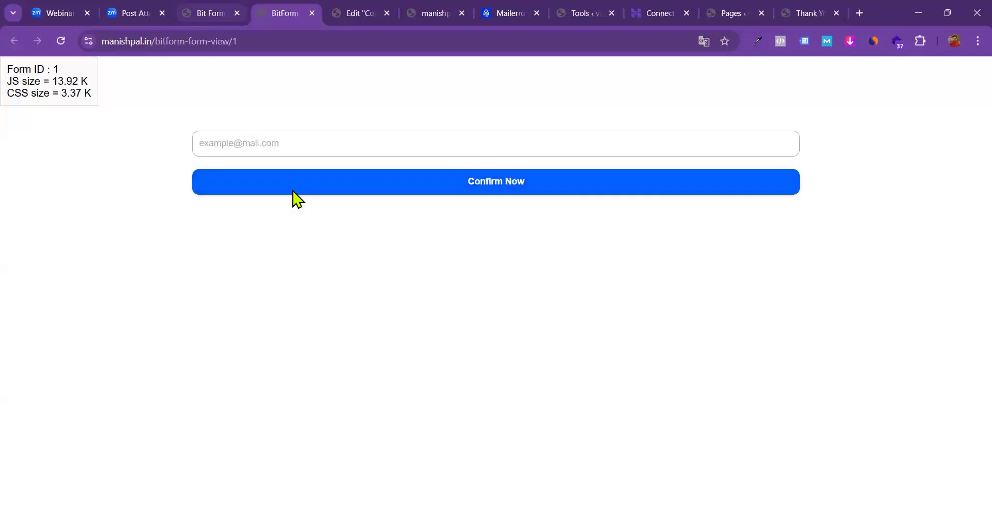
key(ctrl+shift+Tab)
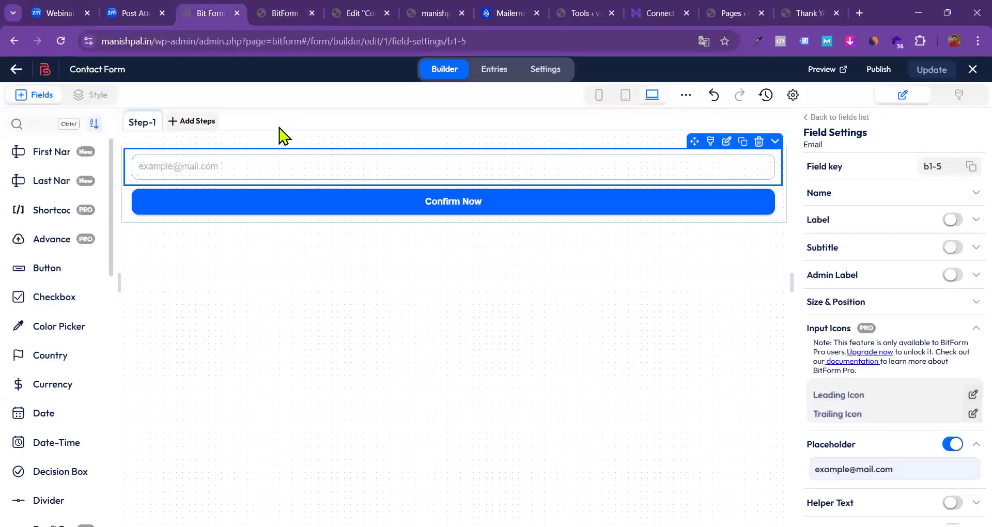
click(554, 74)
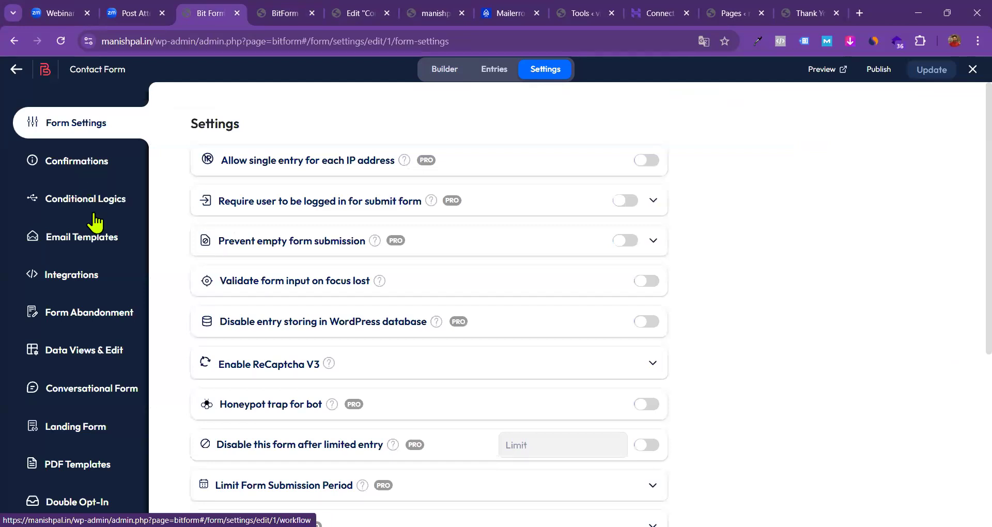
click(79, 276)
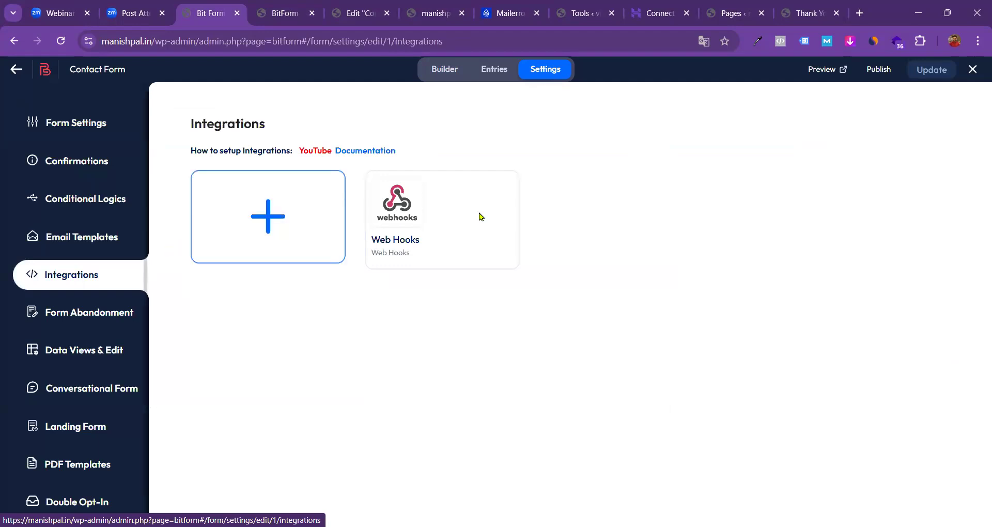
click(504, 188)
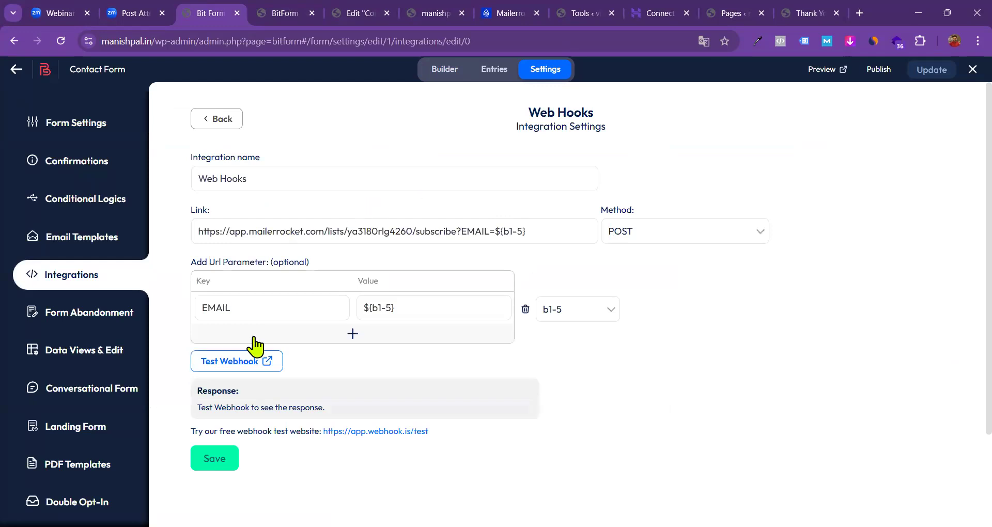
Review the webhook's link and EMAIL parameter, reselecting form field b1-5 as the parameter's value
scroll(269, 342, down, 2)
scroll(503, 282, up, 1)
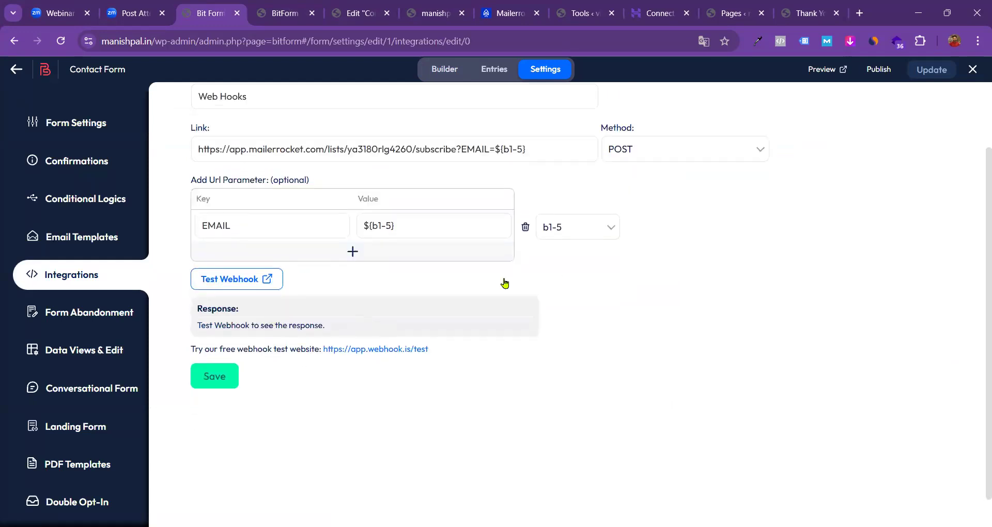
click(573, 257)
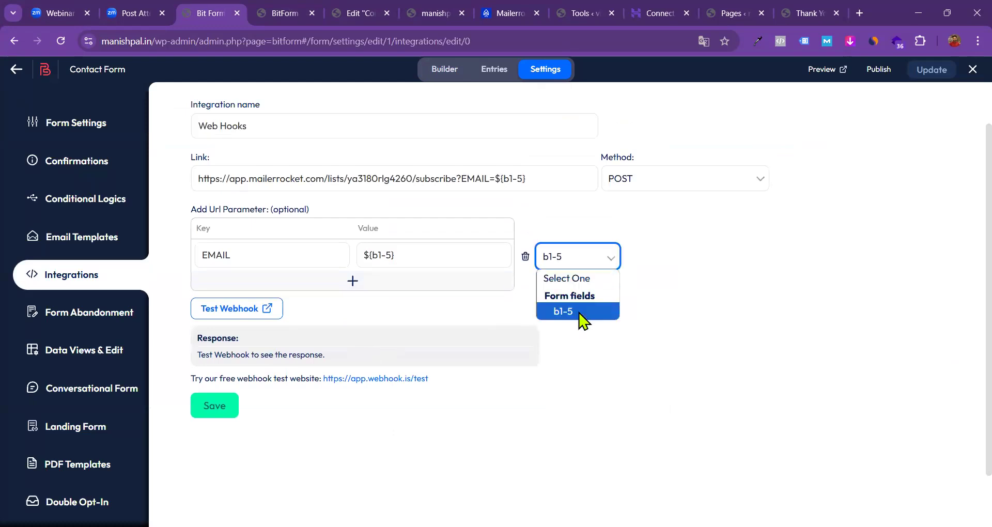
click(580, 312)
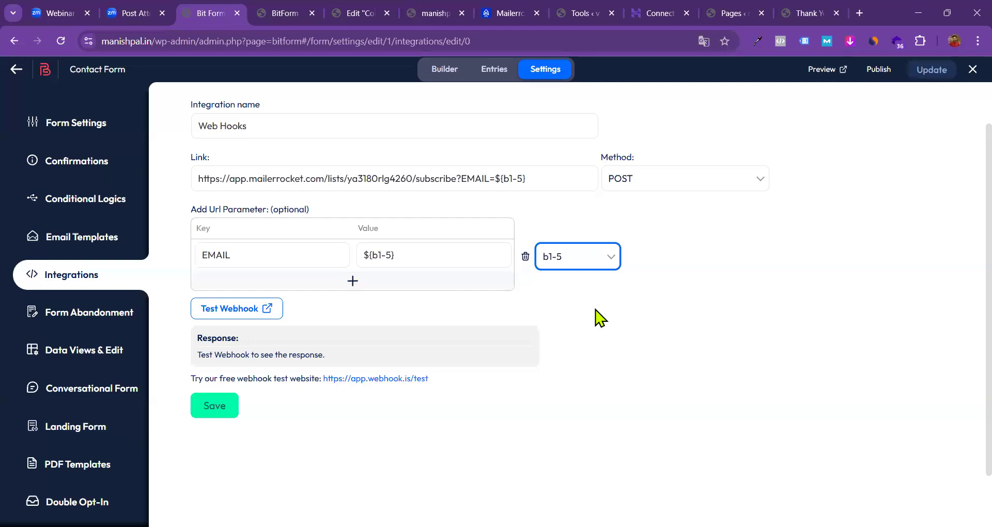
click(573, 265)
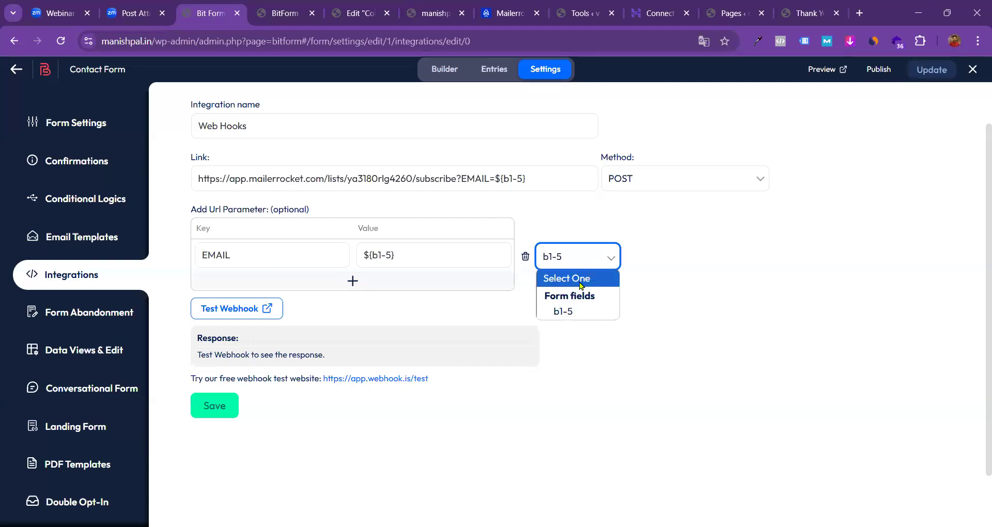
click(567, 316)
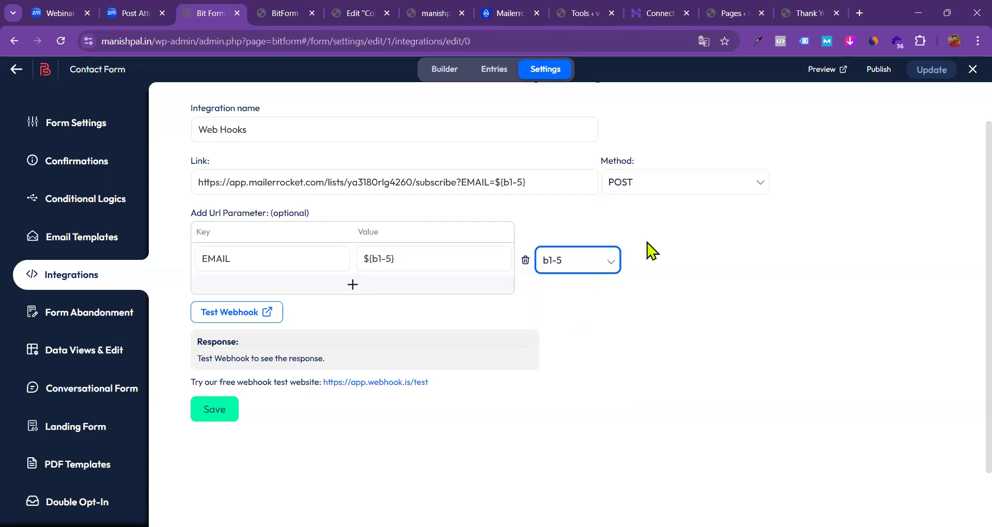
scroll(641, 248, up, 1)
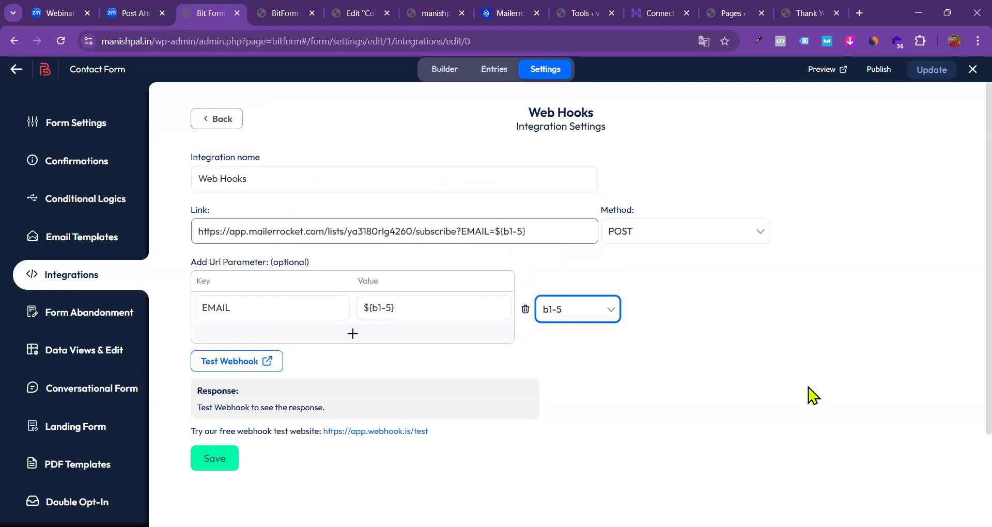
In the form's Show Success Message conditional logic, enable the Redirect URL action and turn off Success Message
scroll(543, 341, down, 2)
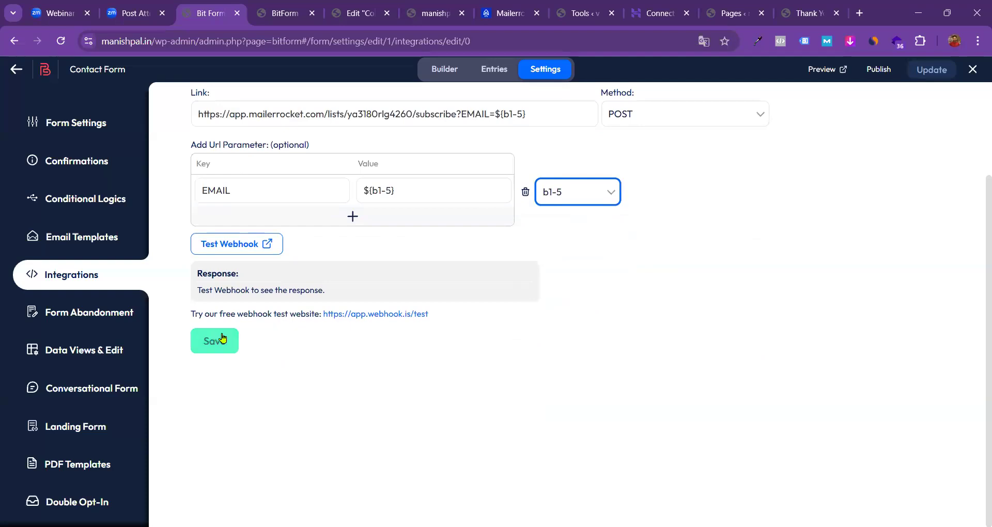
click(80, 205)
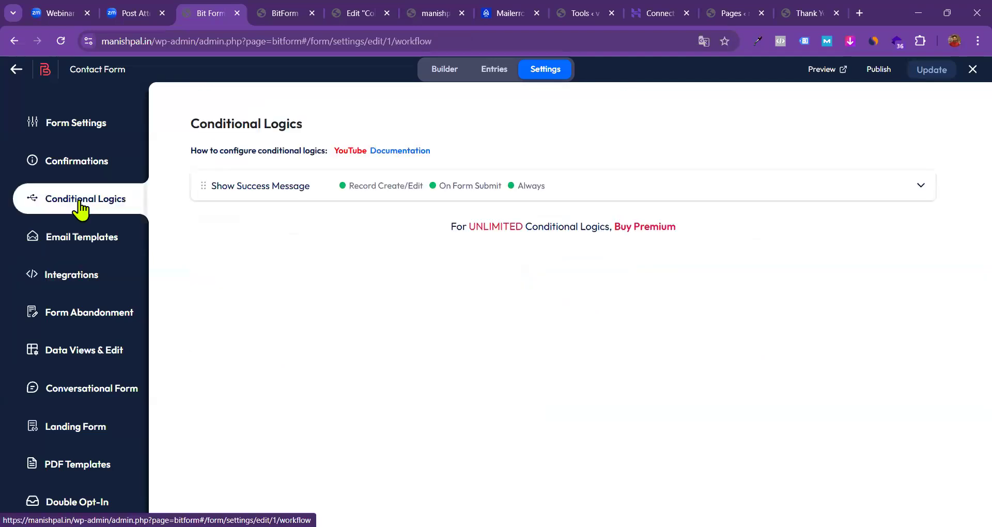
click(366, 196)
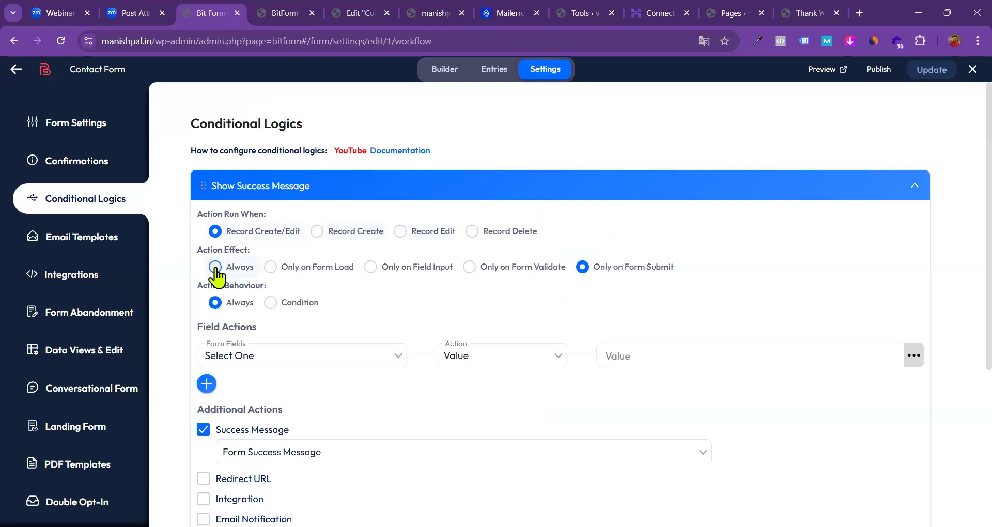
scroll(266, 346, down, 3)
click(203, 351)
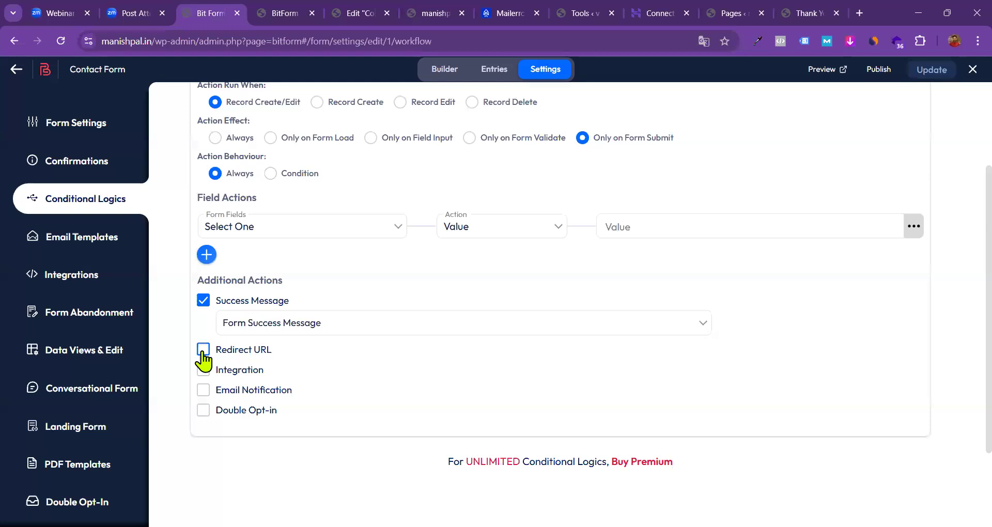
click(203, 300)
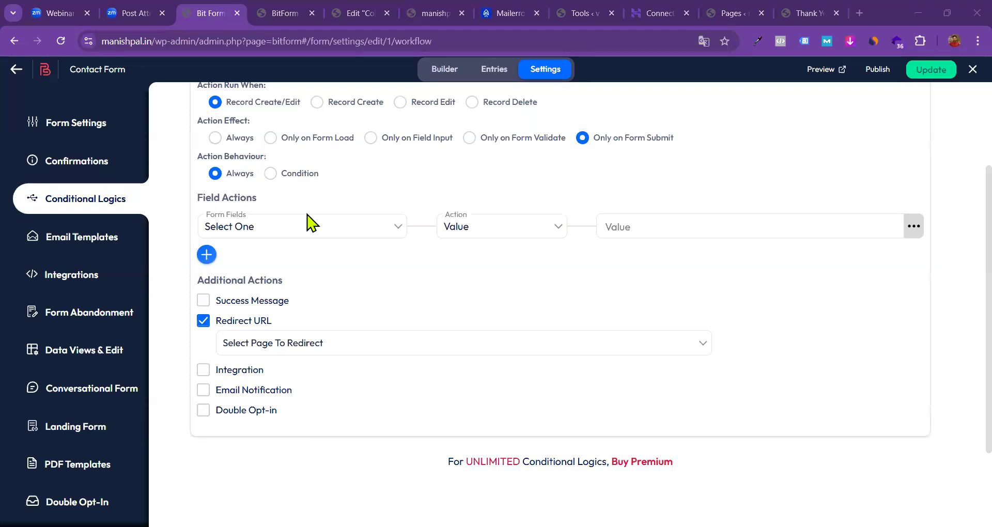
Choose Thank Page Redirect as the destination of the Redirect URL action
scroll(303, 221, up, 1)
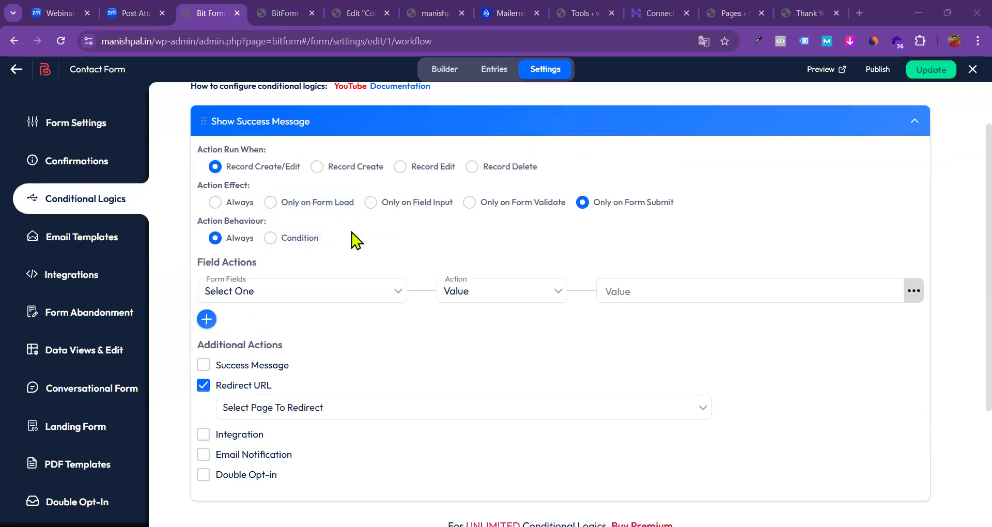
click(281, 408)
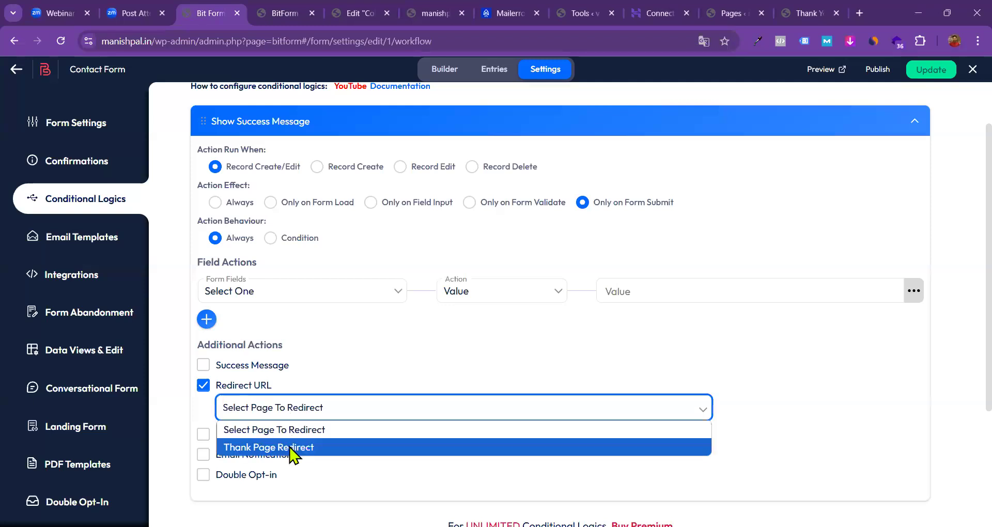
click(298, 447)
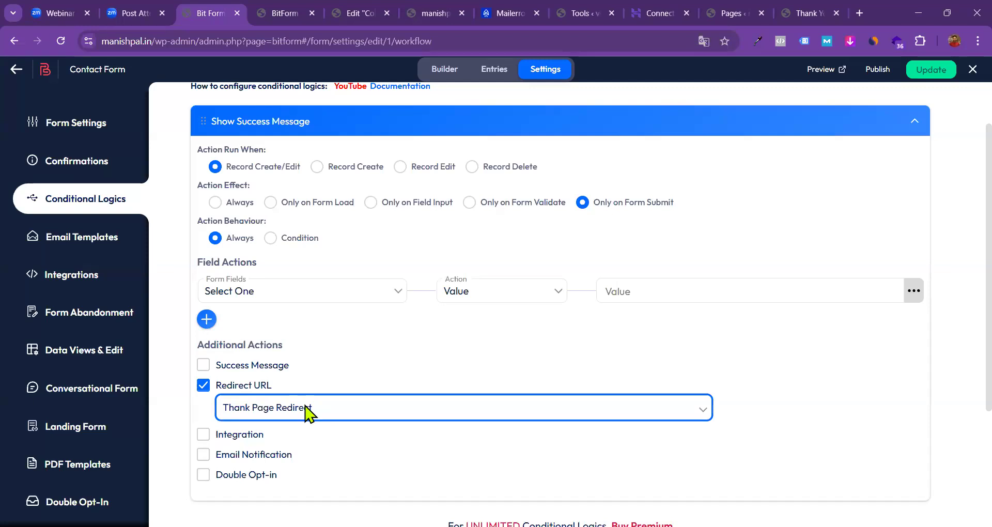
Review the conditional logic's additional actions and the page choices offered for the Redirect URL action
scroll(308, 404, down, 1)
scroll(305, 403, down, 1)
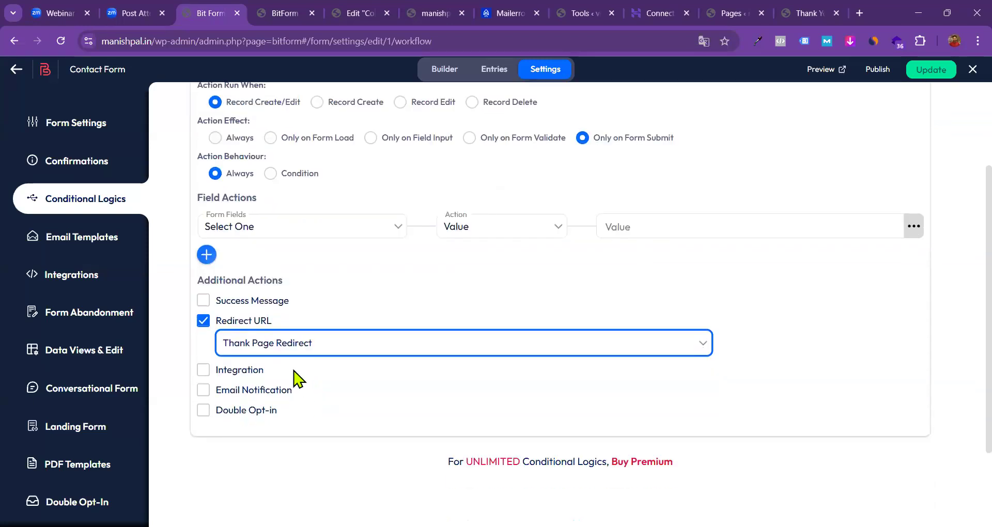
scroll(322, 406, up, 2)
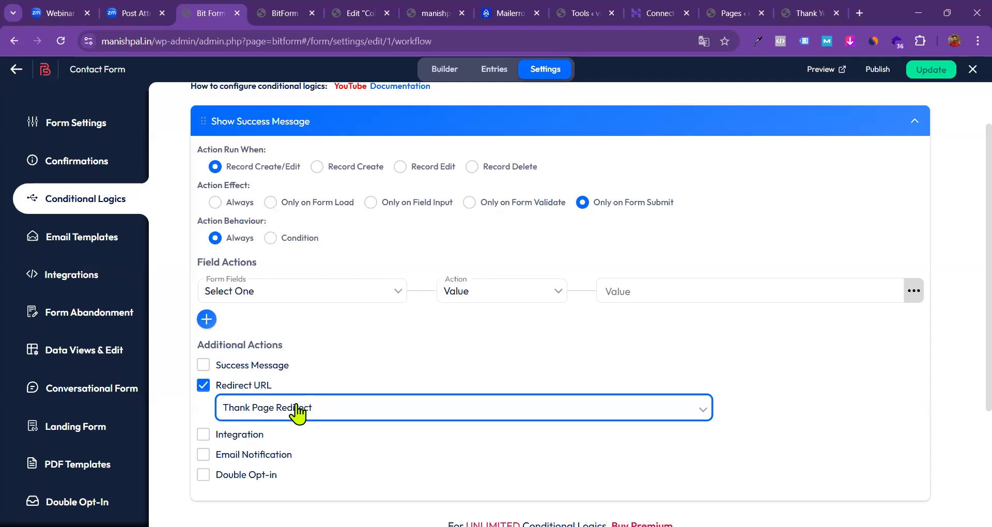
click(331, 411)
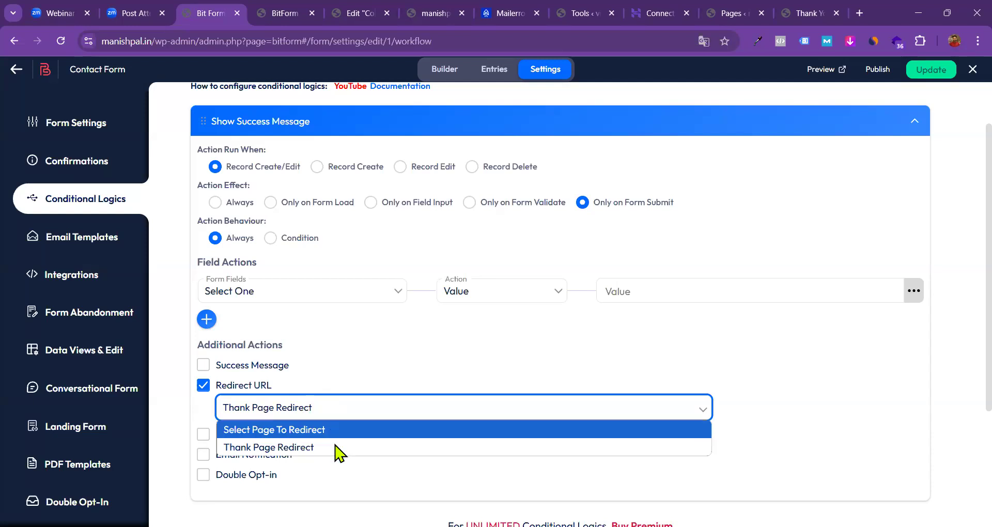
click(337, 448)
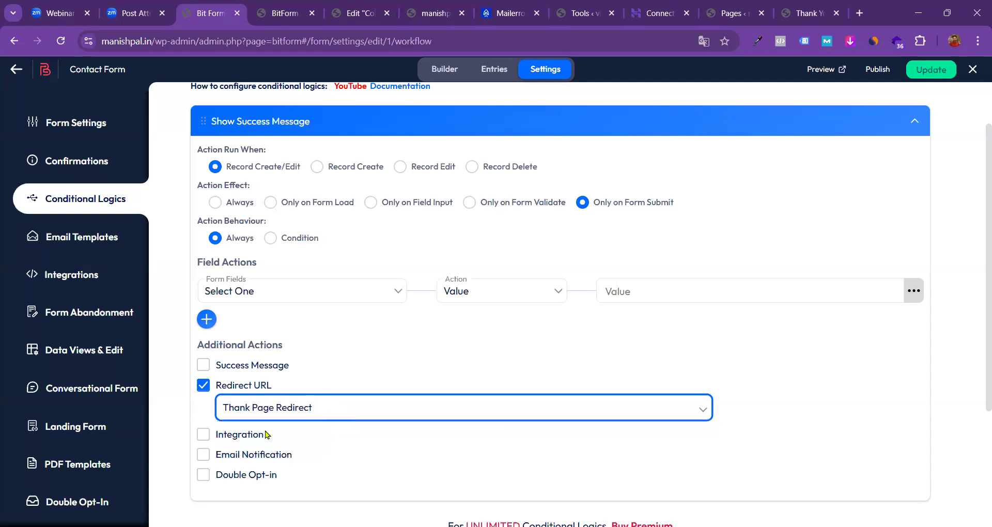
click(254, 415)
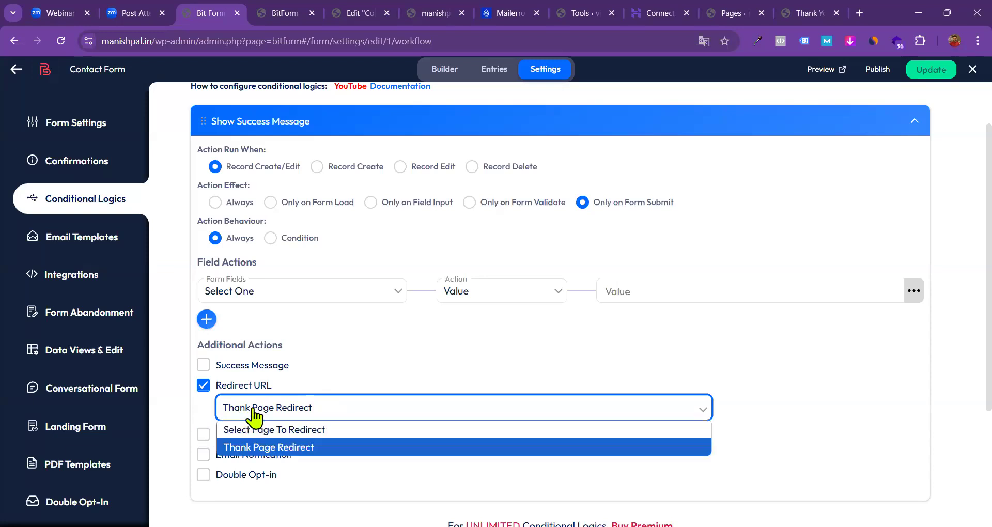
click(255, 407)
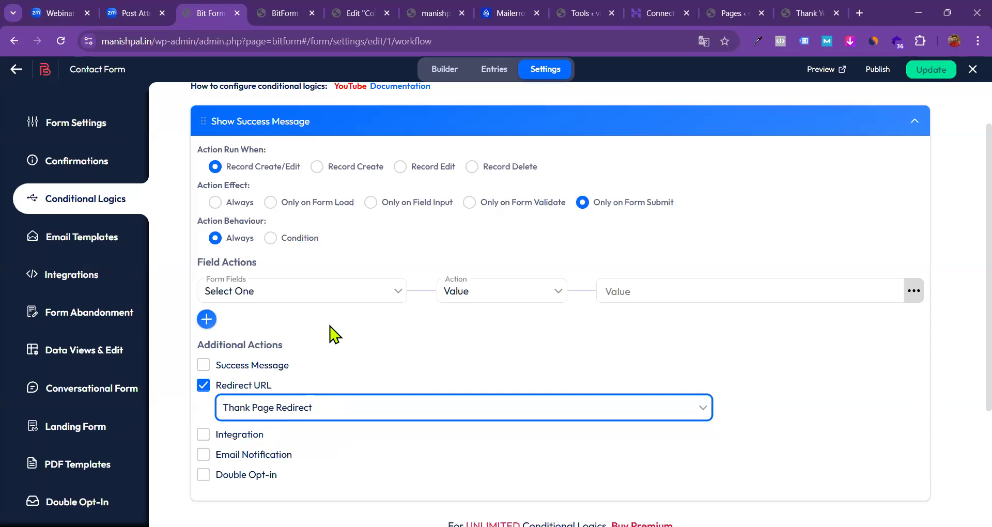
click(309, 411)
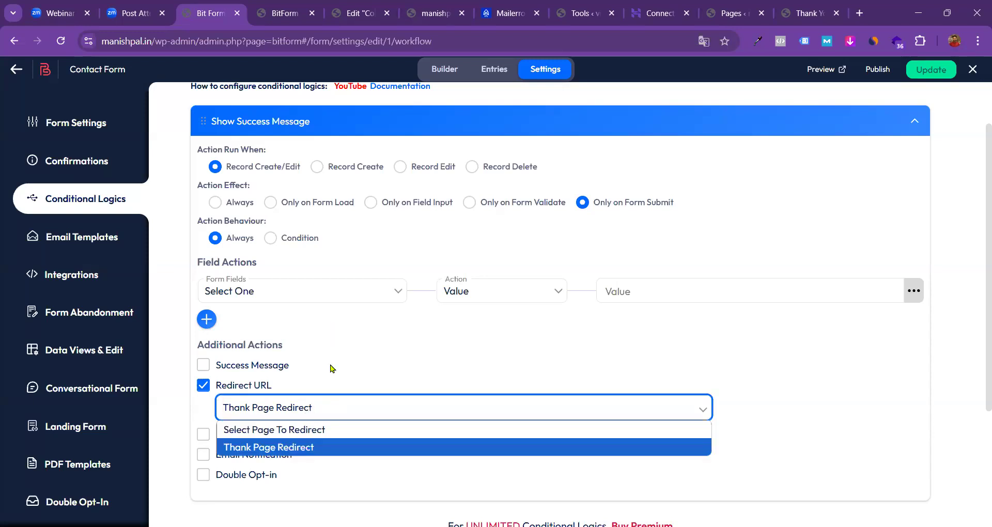
click(328, 341)
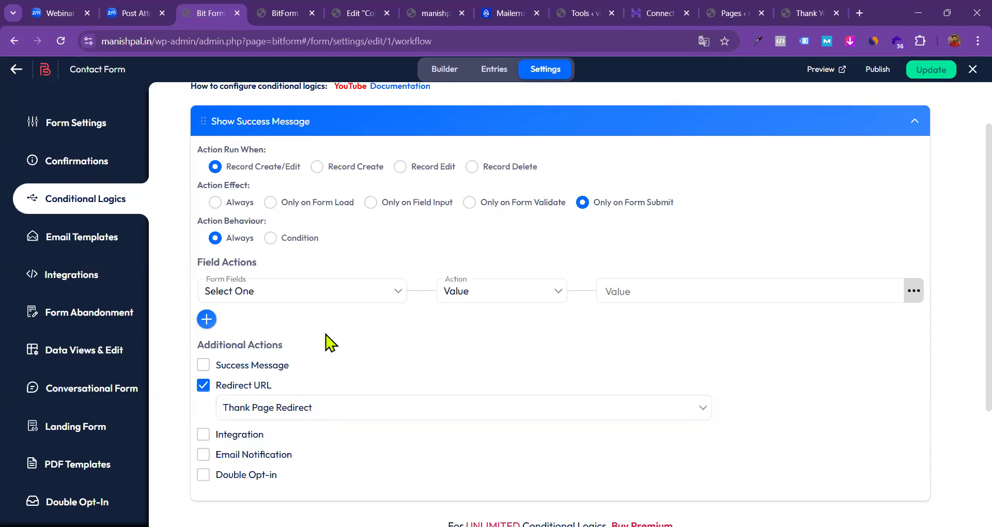
click(329, 407)
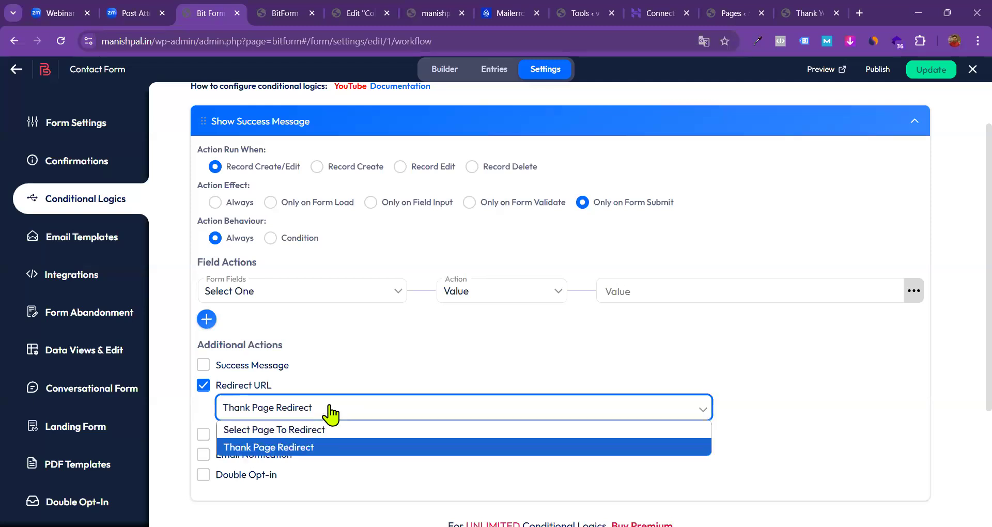
click(330, 345)
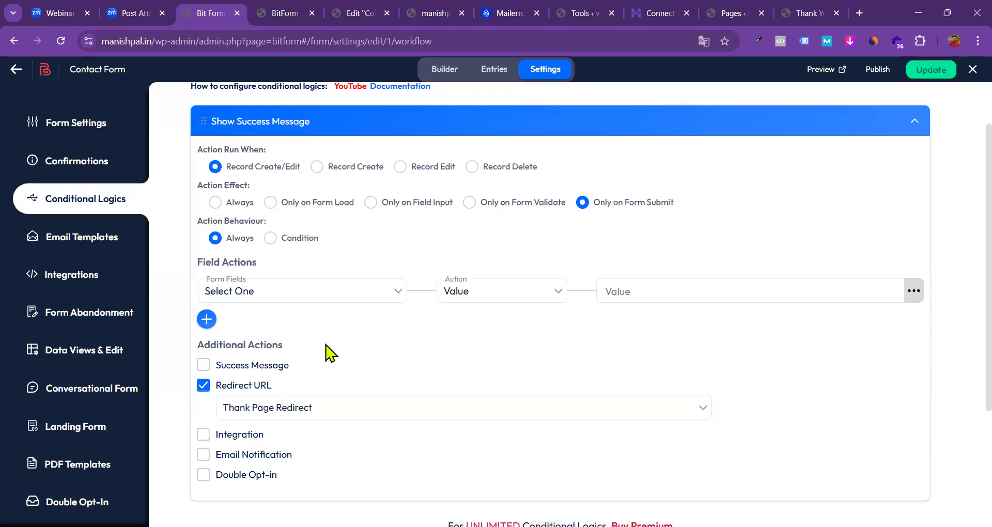
Select b1-5 as the form field under the logic's field actions and save the form's changes
click(285, 298)
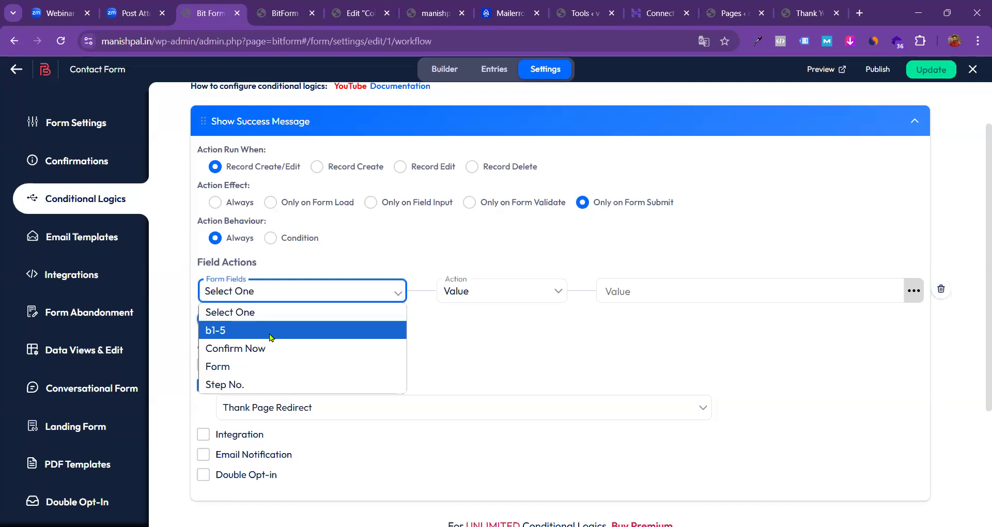
click(271, 337)
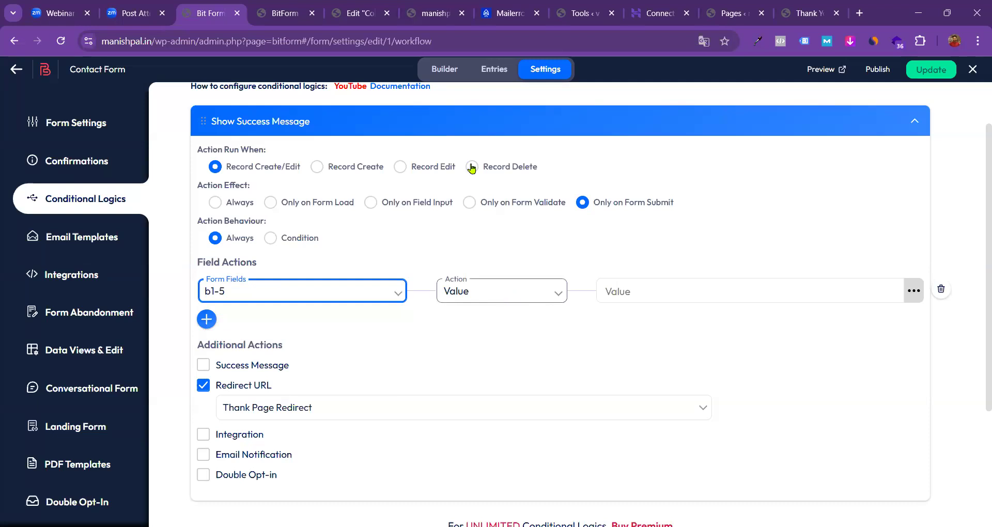
click(443, 243)
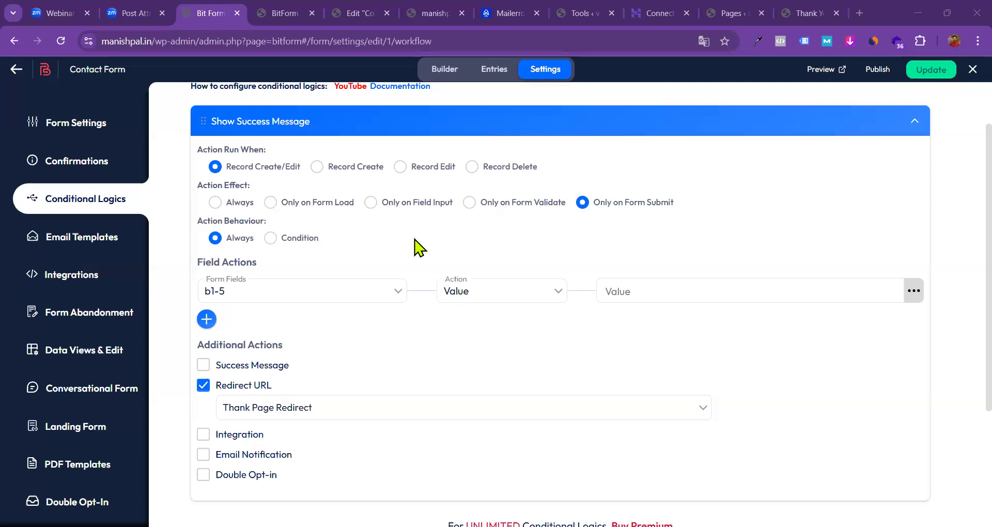
scroll(331, 330, down, 3)
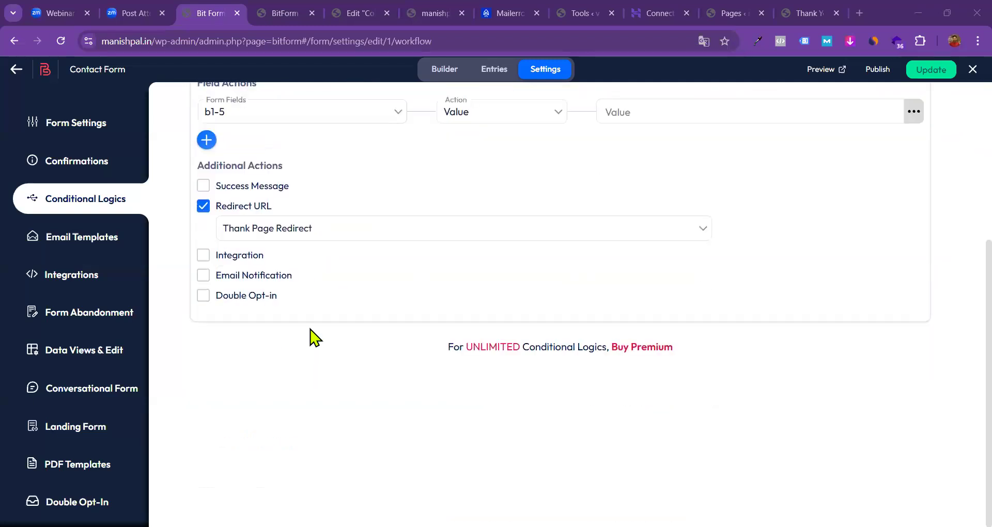
scroll(311, 337, up, 4)
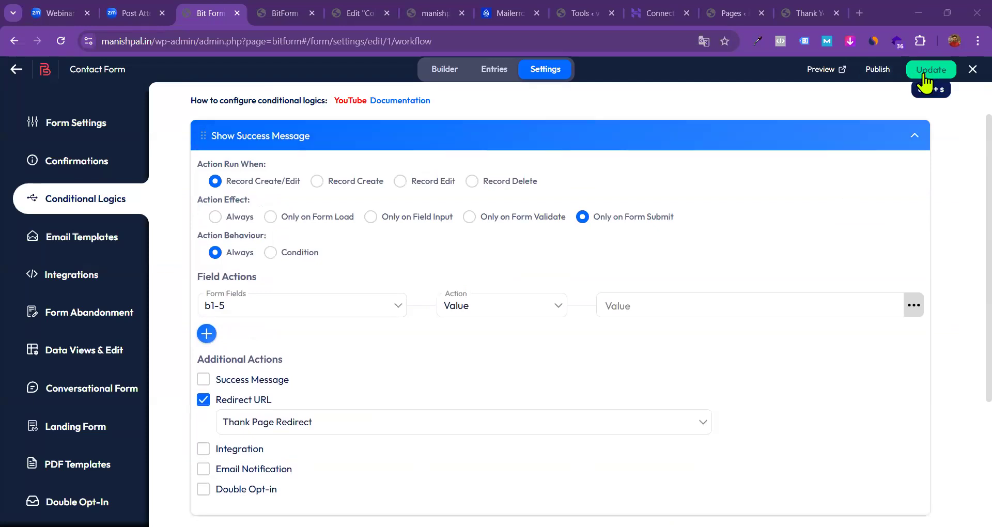
click(924, 75)
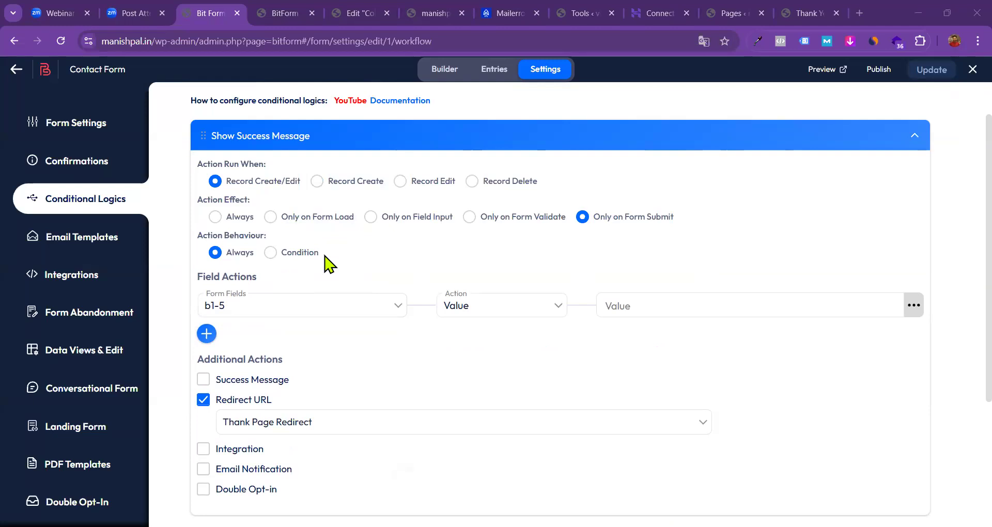
Reload the Confirm Now page preview, fill in a test email address and submit the form
scroll(325, 265, up, 1)
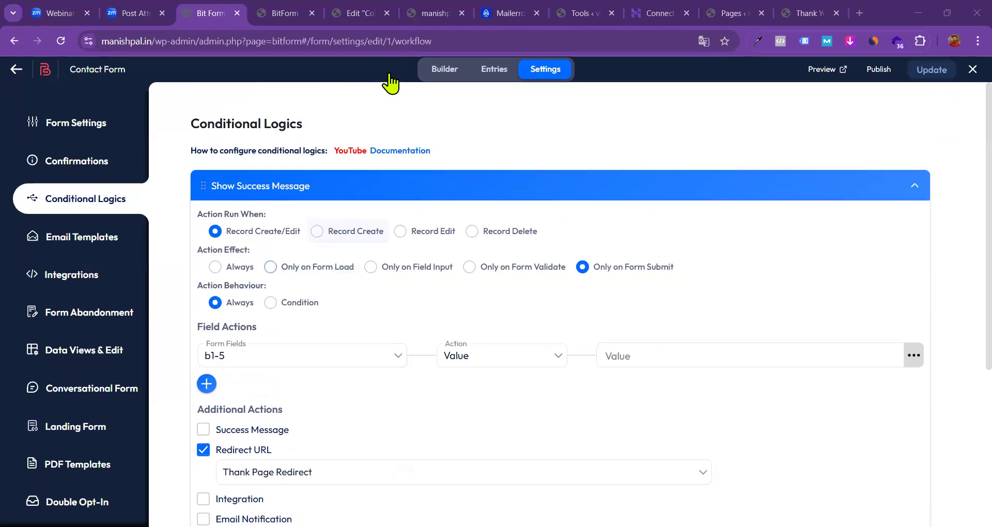
click(410, 13)
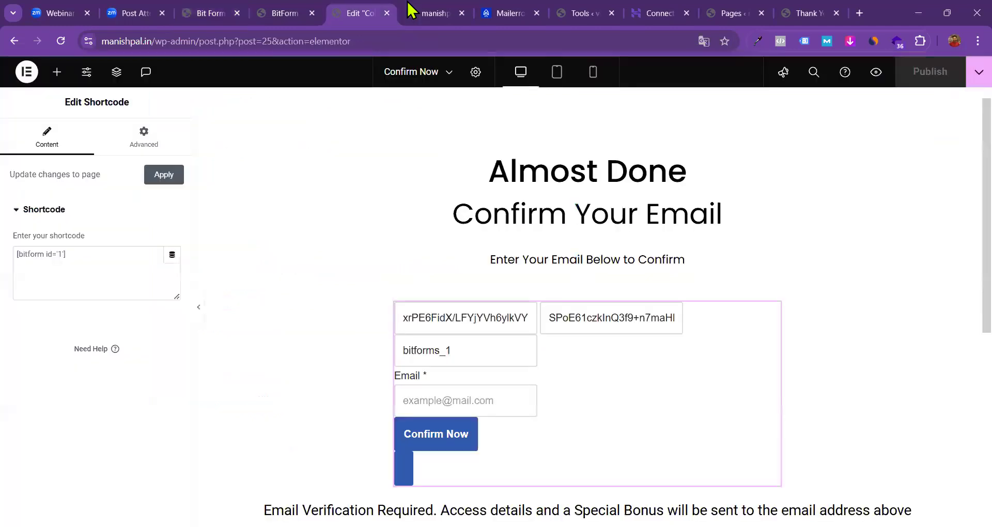
click(60, 41)
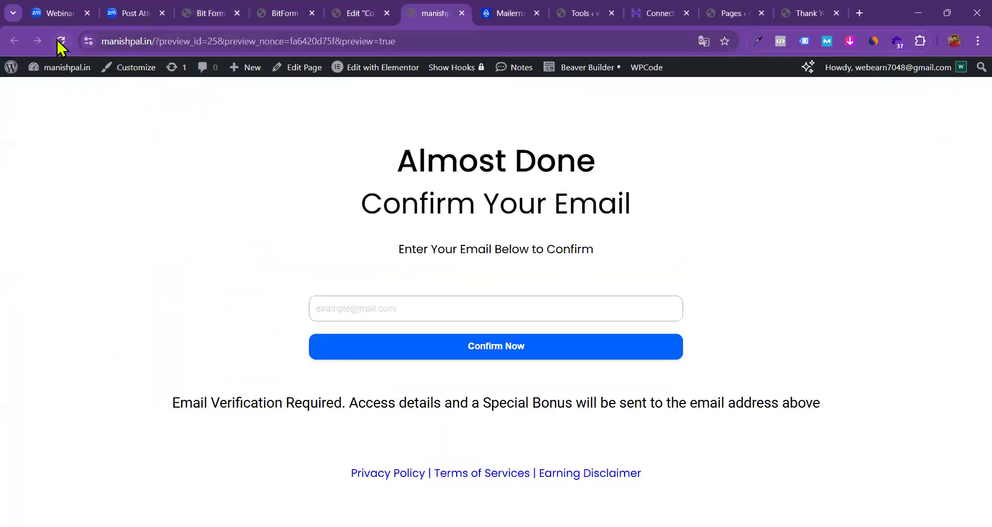
click(383, 310)
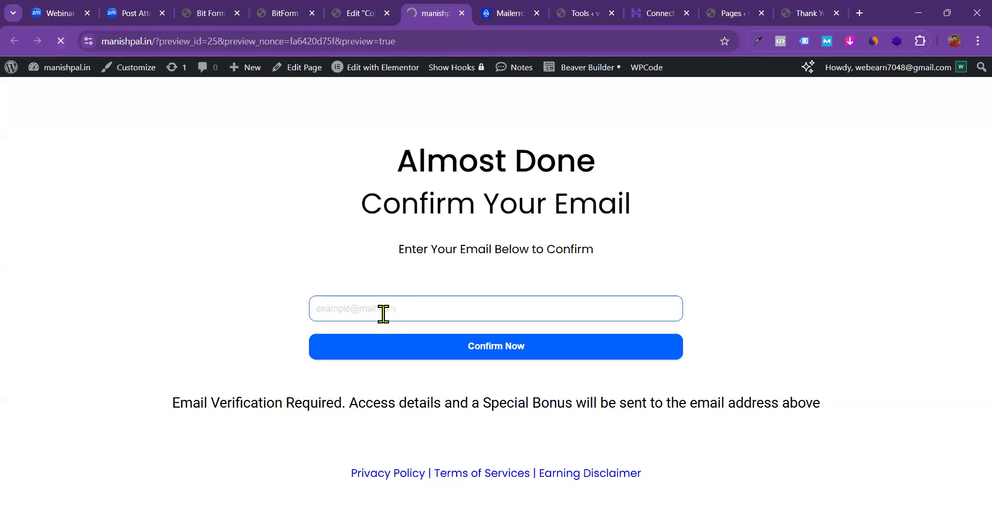
click(382, 315)
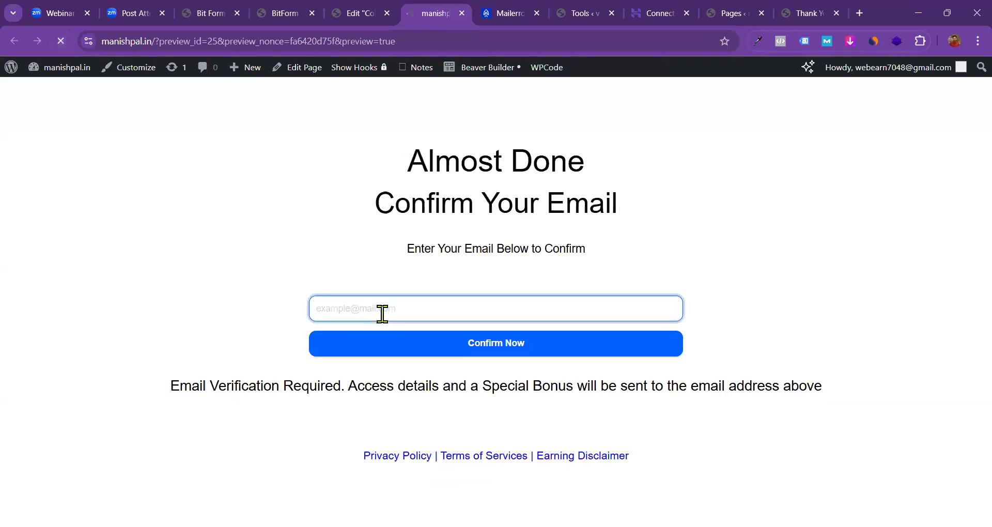
text(test)
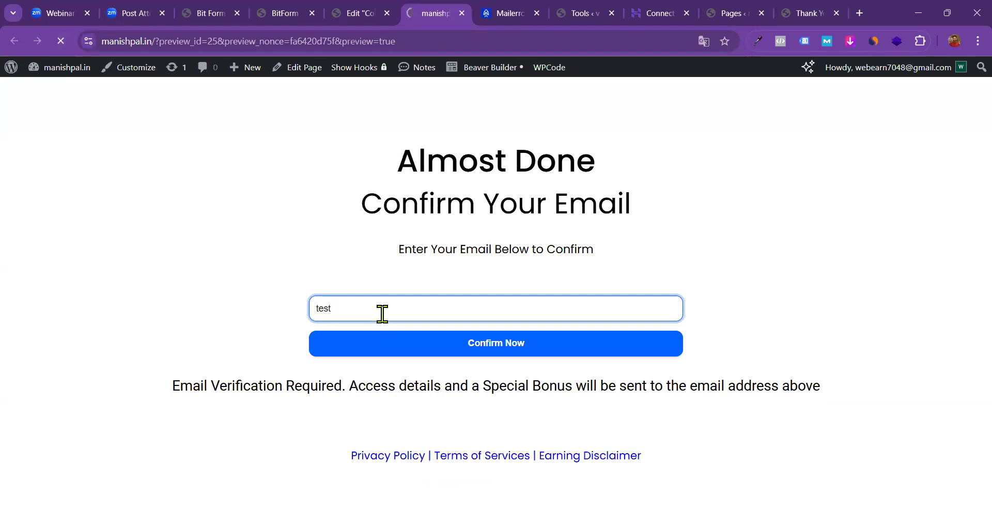
text(@gmai)
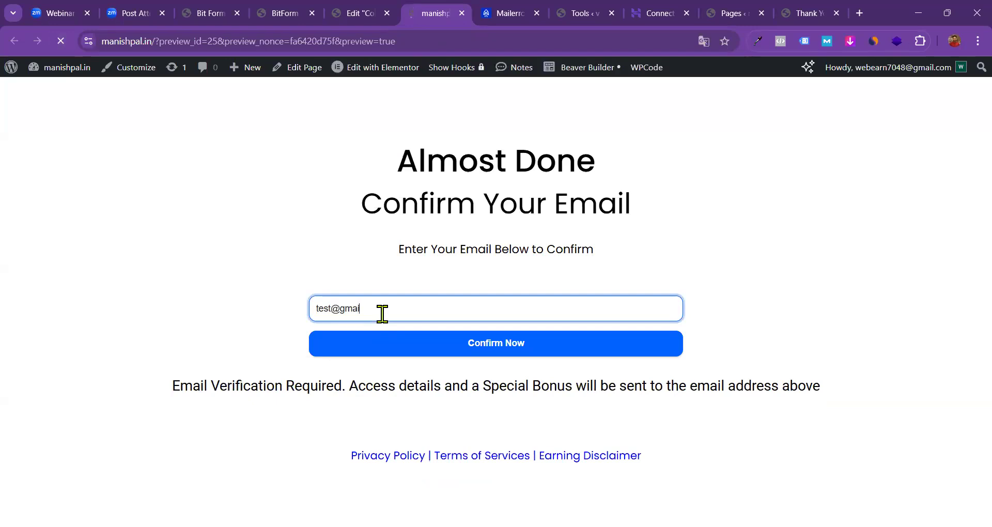
text(l.com)
click(483, 341)
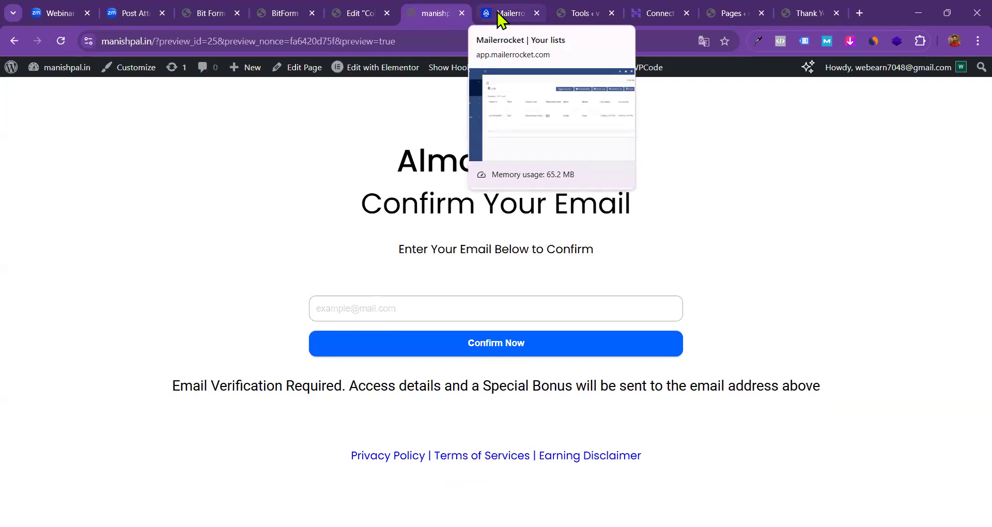
Reload the Mailerrocket lists to check the MMO list's subscriber count, and return to the Confirm Now page preview
click(500, 16)
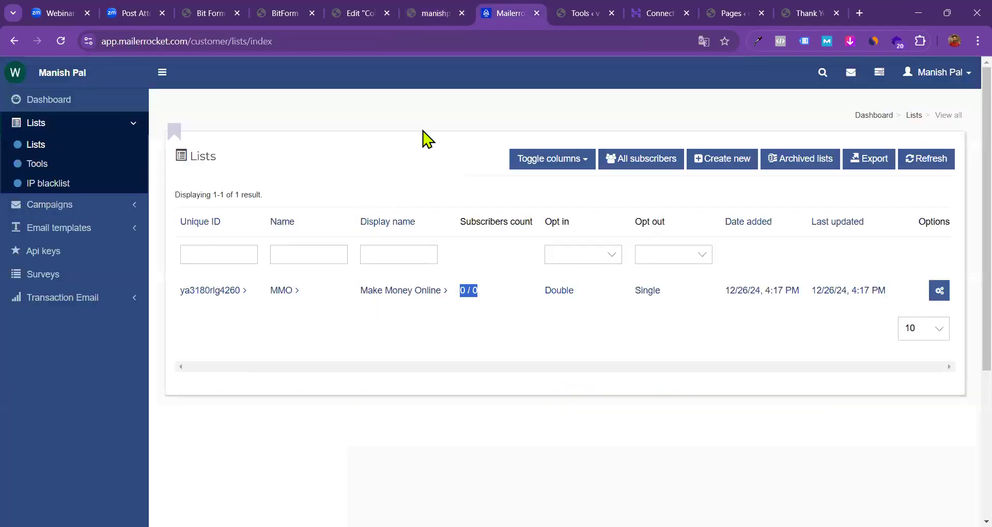
click(61, 41)
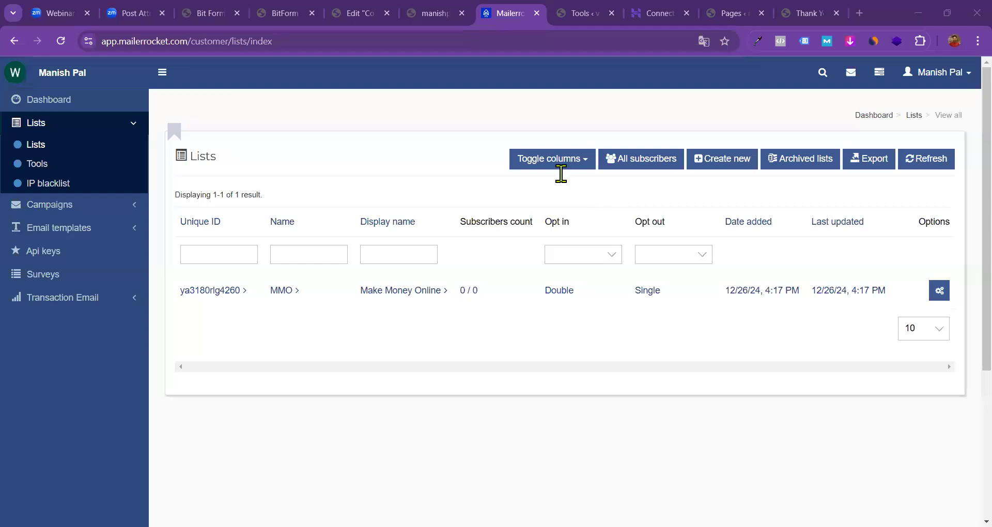
click(422, 12)
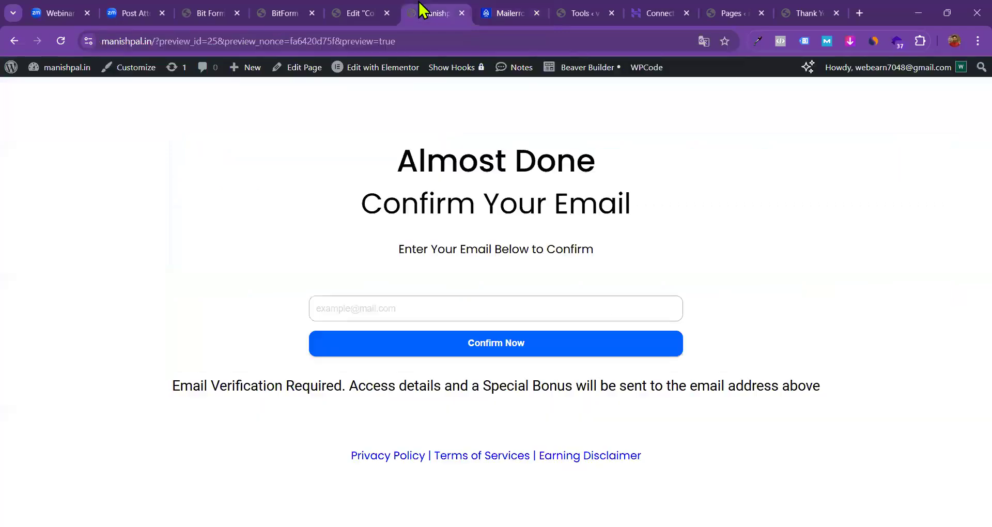
Check the embedded form shortcode on the Confirm Now page in Elementor and compare it with the standalone Bit Form preview
click(374, 20)
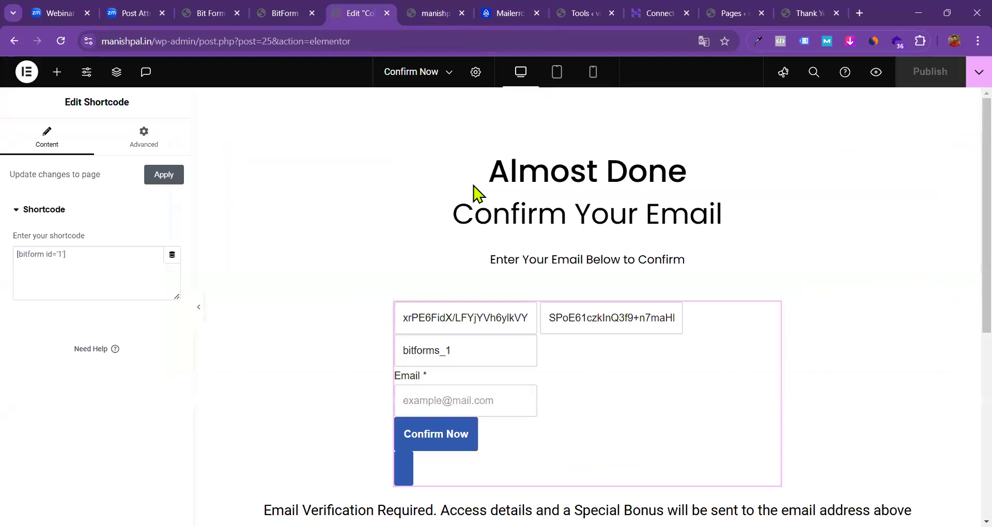
scroll(400, 170, down, 2)
scroll(403, 163, down, 2)
scroll(399, 164, up, 4)
click(287, 13)
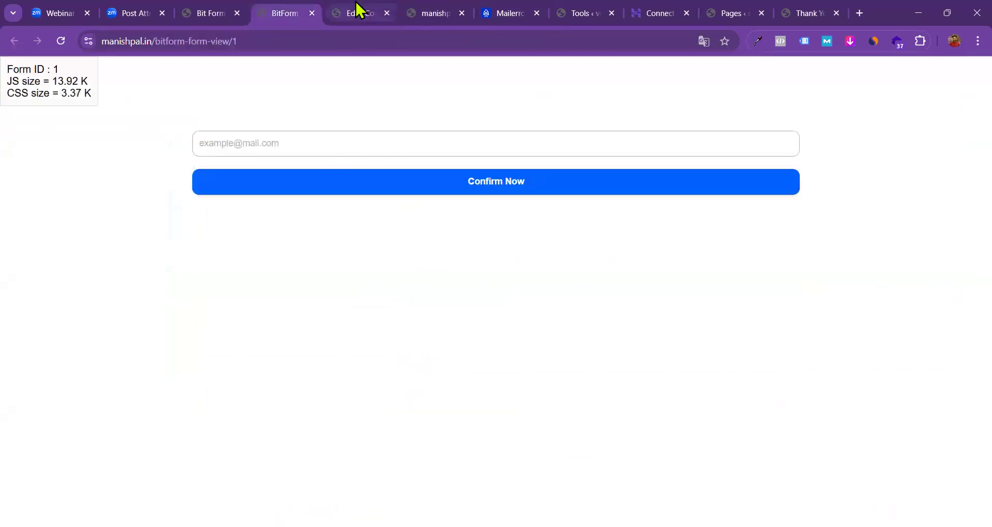
key(ctrl+Tab)
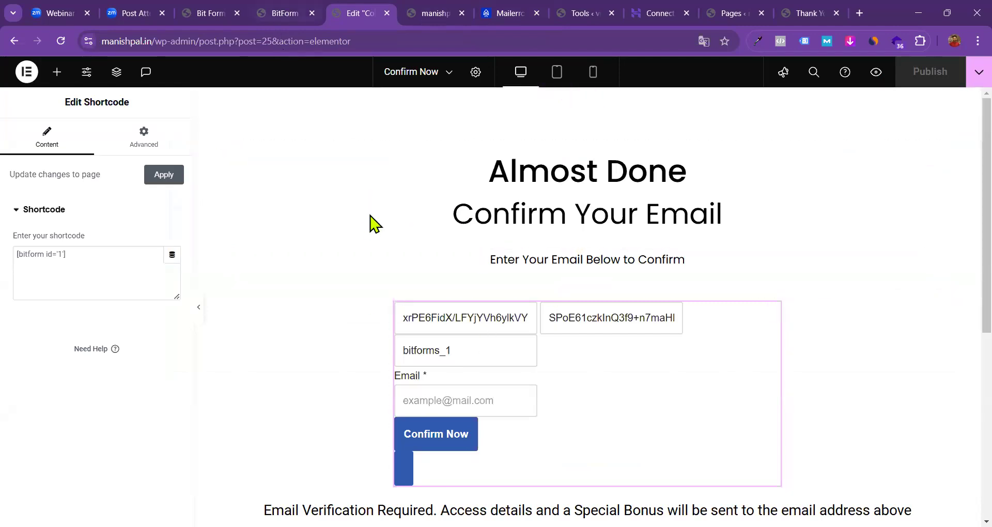
key(ctrl+shift+Tab)
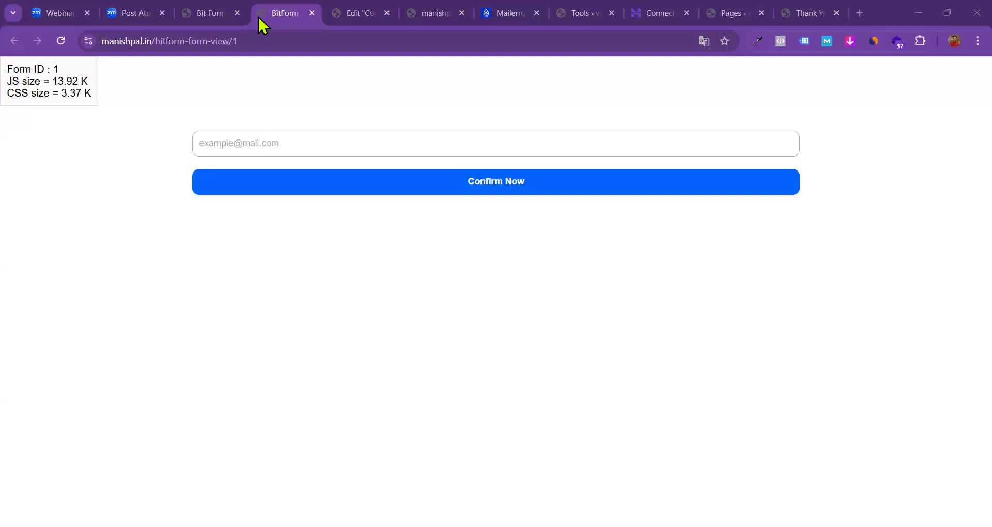
Review the Contact Form's Show Success Message conditional logic, from its run conditions to the additional actions
click(220, 16)
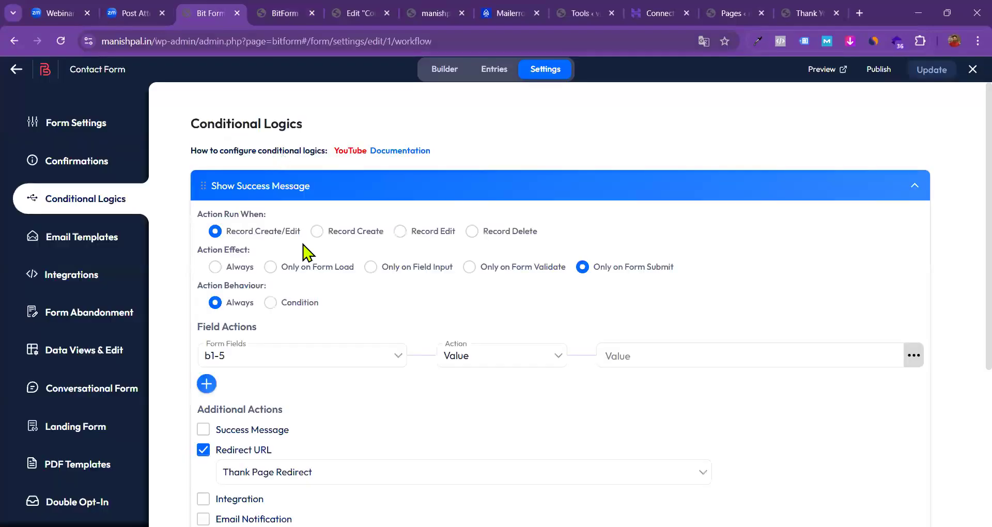
scroll(281, 219, down, 4)
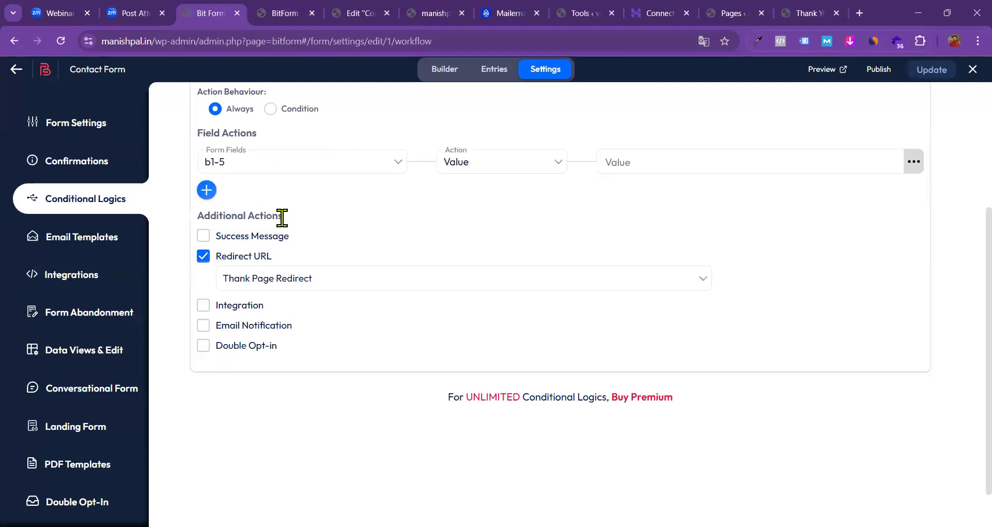
scroll(302, 248, up, 2)
scroll(301, 247, up, 2)
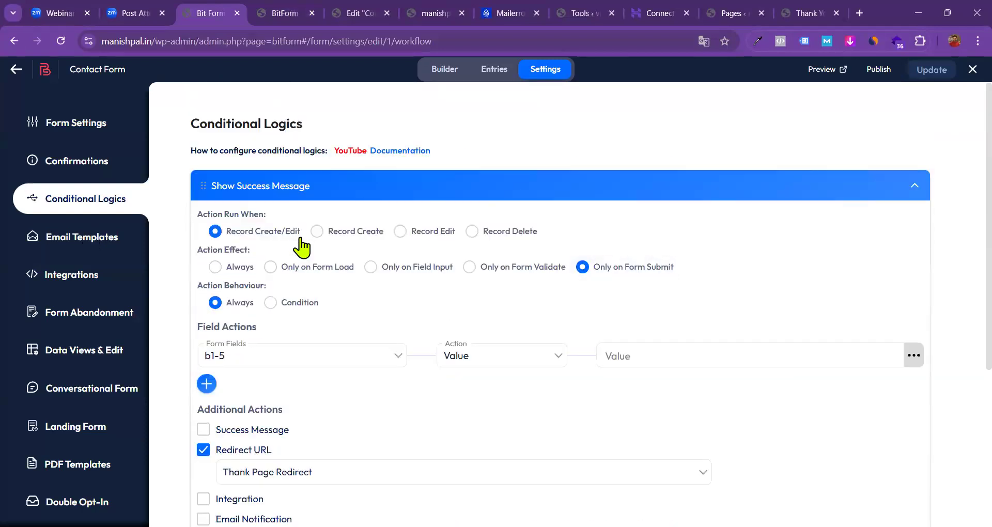